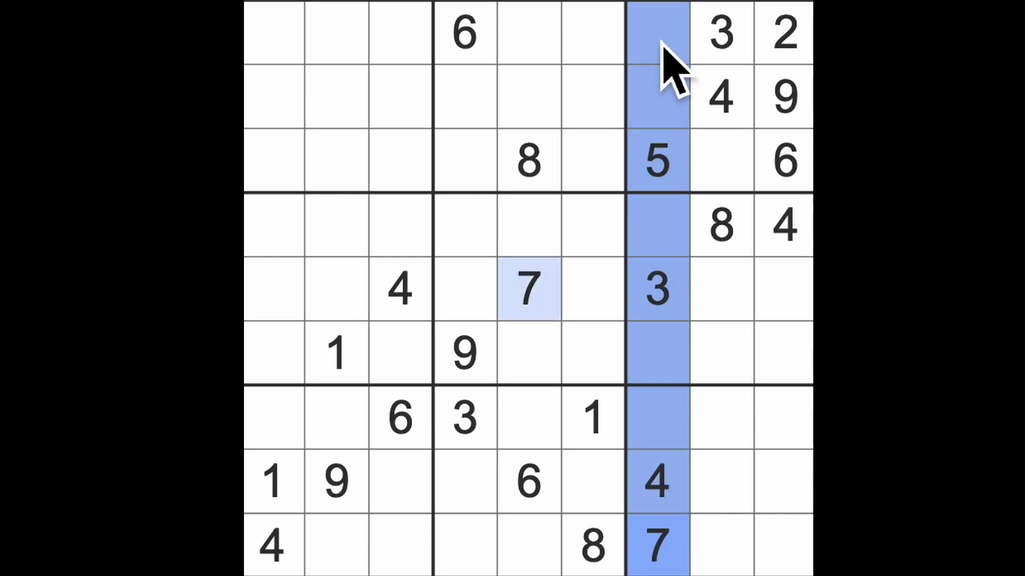
Step: Enter 7 between the 5 and 6 in row three, checking the right-hand columns' empty cells
left_click(723, 172)
type("7")
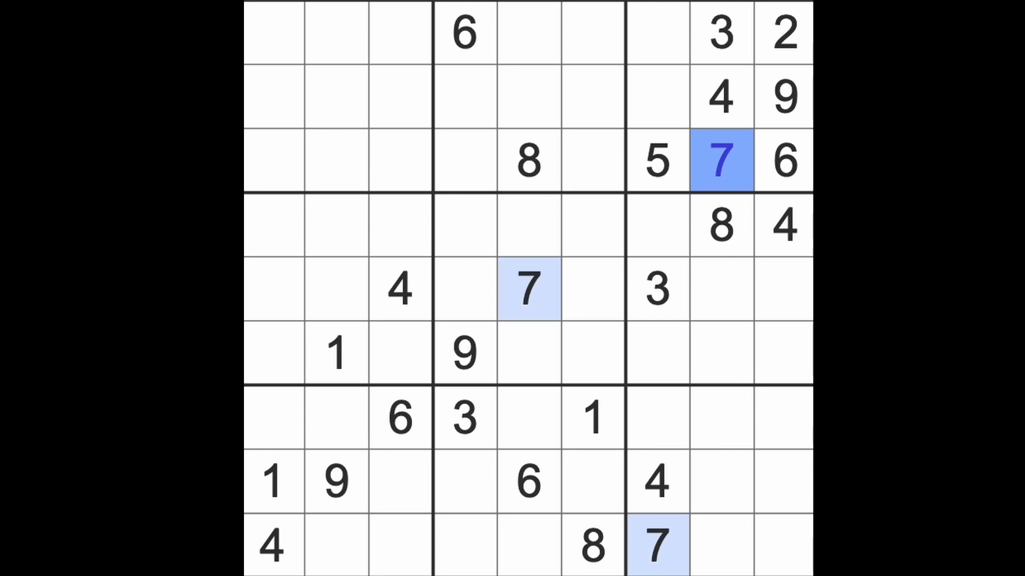
left_click_drag(658, 32, 671, 132)
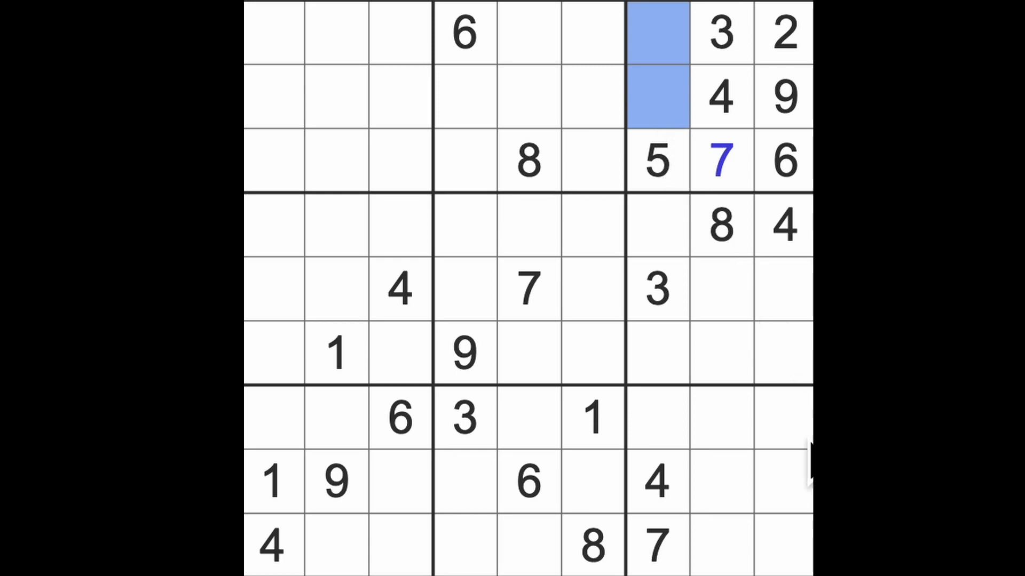
left_click_drag(800, 489, 781, 417, "ctrl")
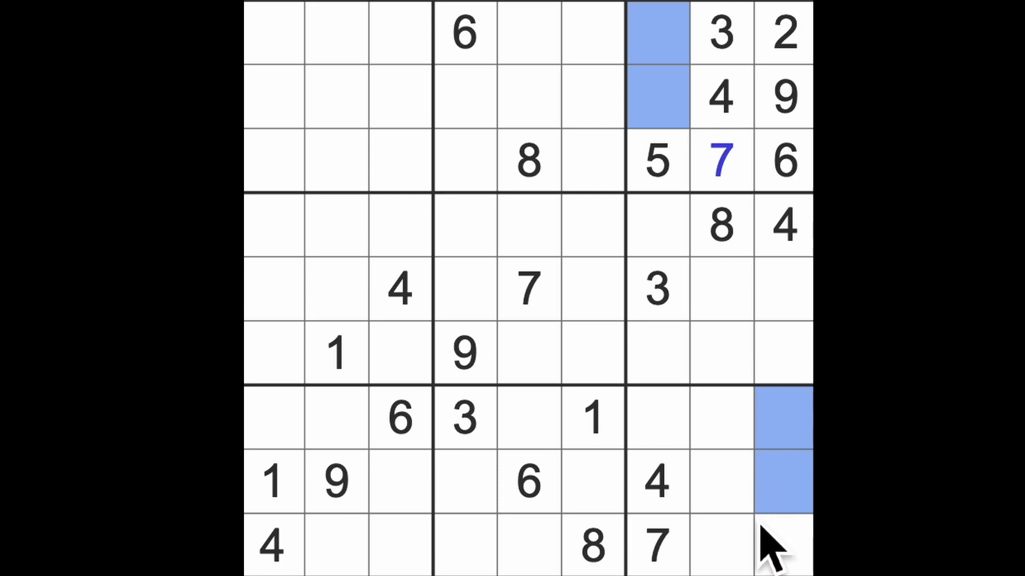
left_click_drag(721, 552, 793, 552)
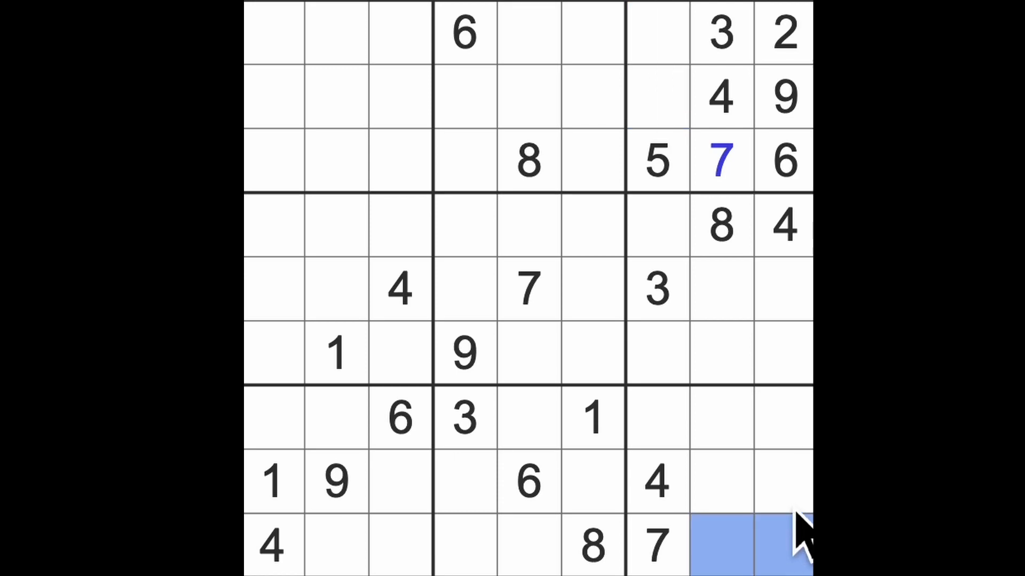
left_click_drag(656, 32, 657, 97)
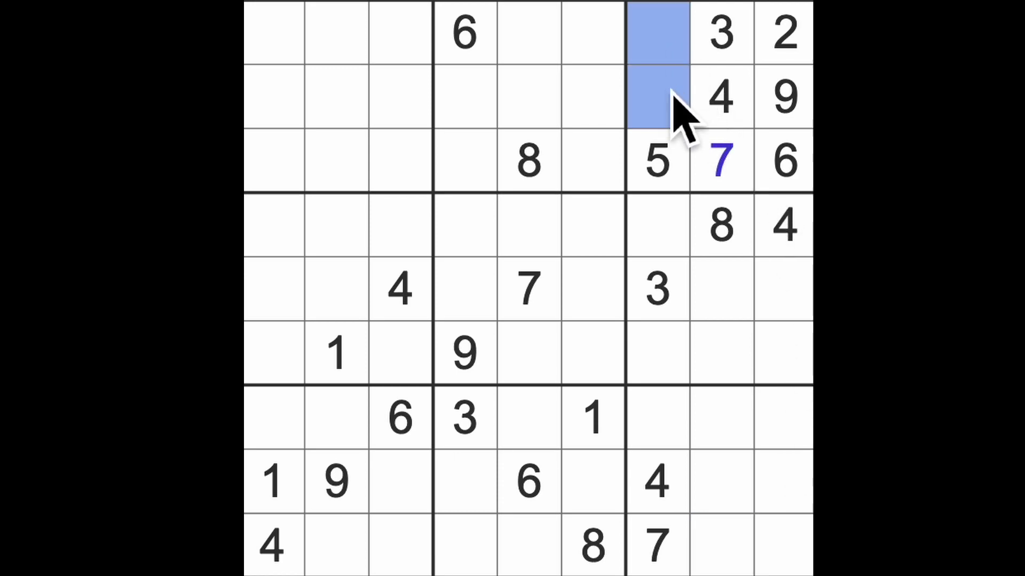
Step: Highlight the empty cells of column 7 and rows seven to nine to check candidates
left_click(656, 229)
left_click(658, 352, "ctrl")
left_click(658, 417, "ctrl")
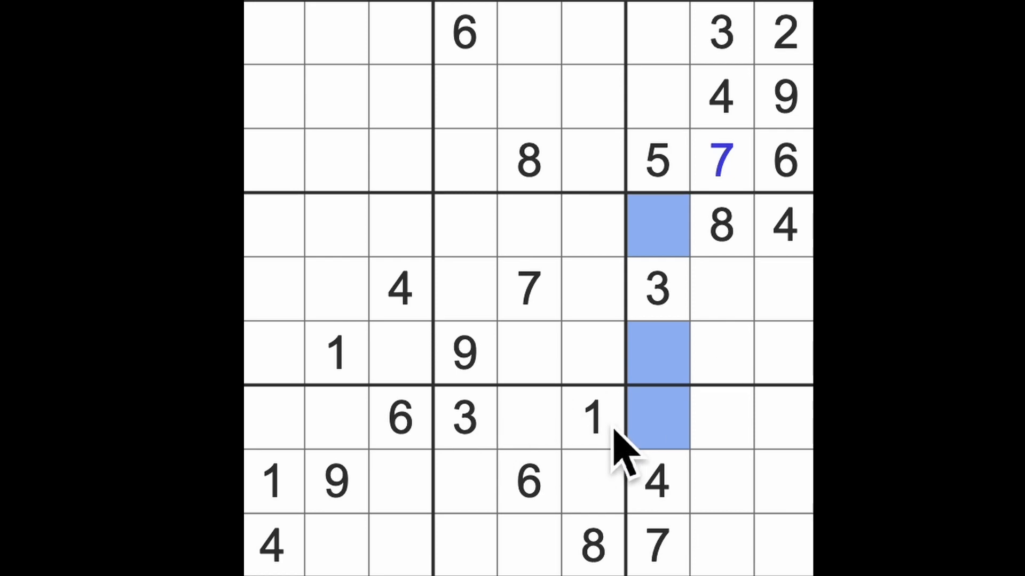
left_click_drag(656, 416, 785, 417)
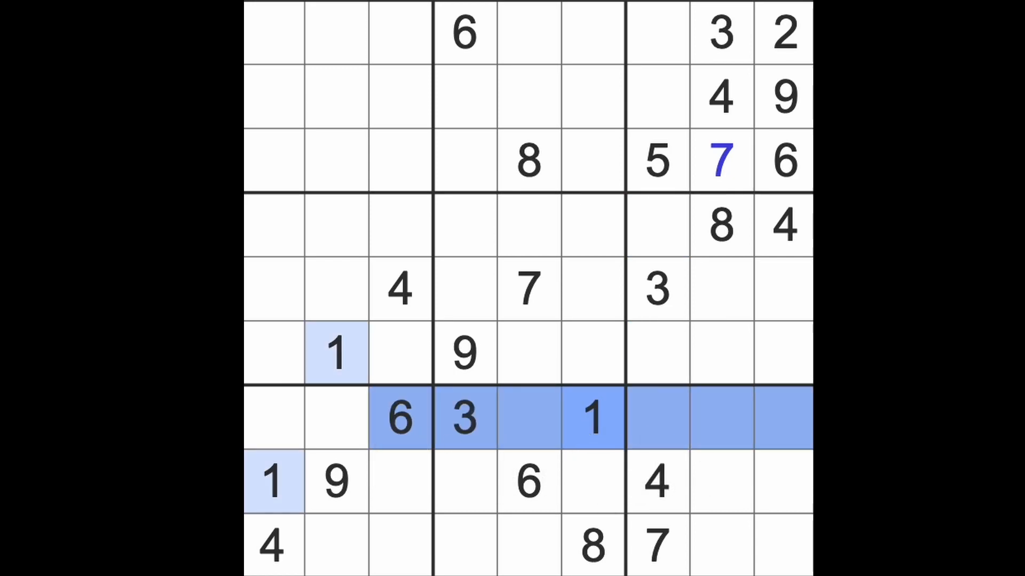
left_click_drag(272, 481, 400, 480)
left_click_drag(465, 481, 785, 480)
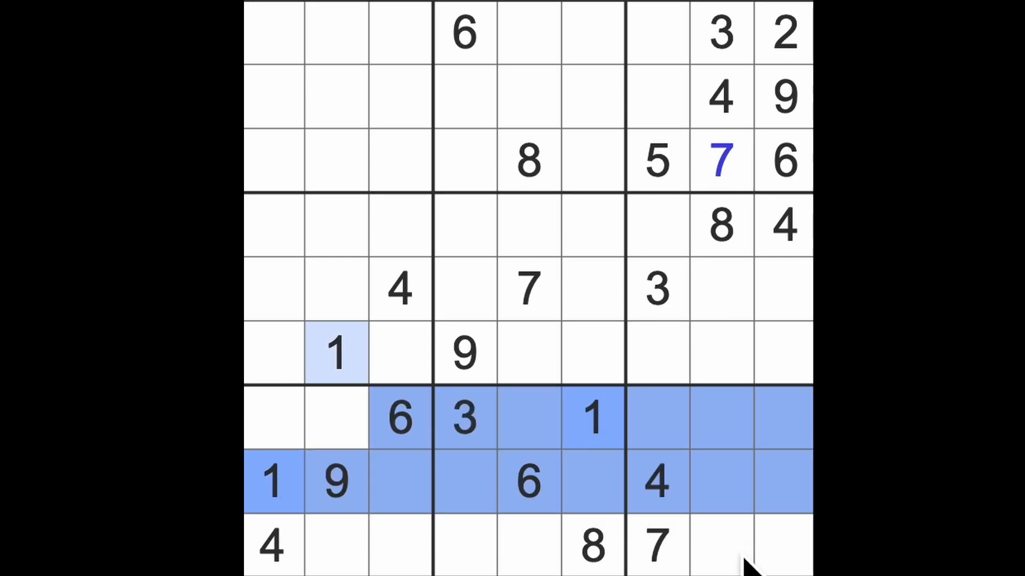
left_click_drag(785, 553, 721, 552)
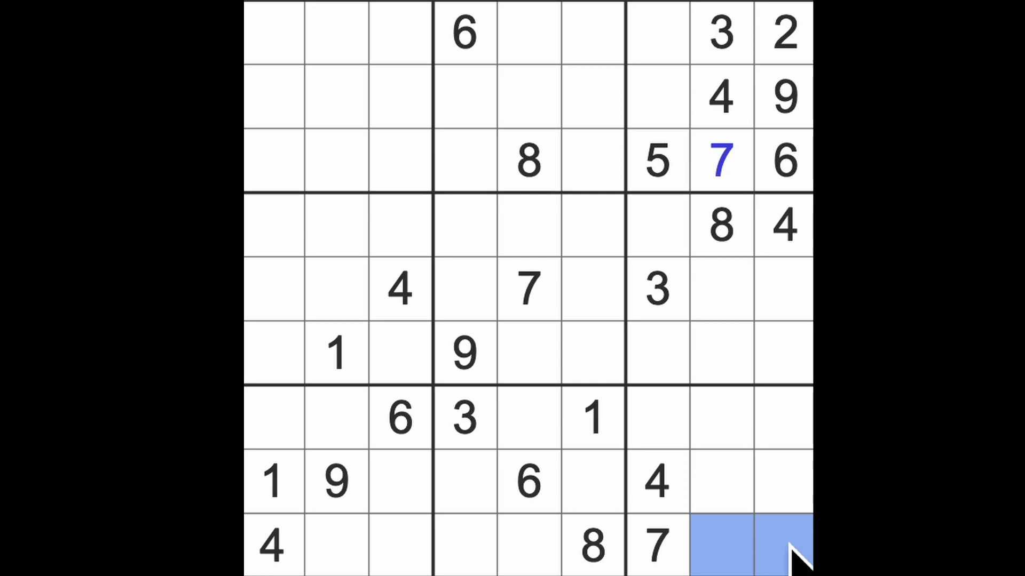
left_click_drag(533, 548, 344, 561)
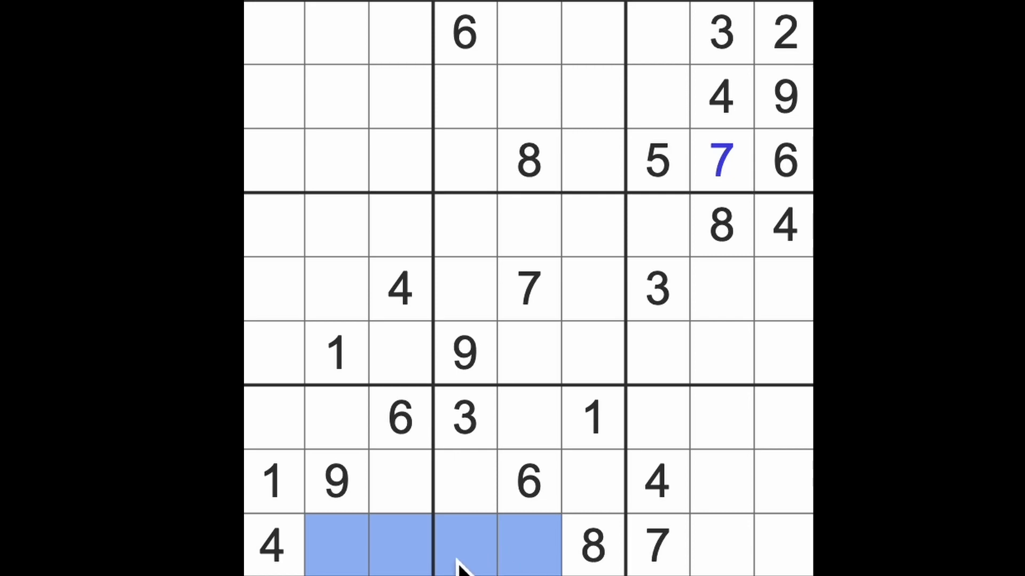
Step: Scan the bottom row, row seven and column eight, then enter 3 at the end of row eight
mouse_move(416, 561)
left_mouse_down()
mouse_move(361, 565)
mouse_move(769, 545)
left_mouse_up()
left_click_drag(464, 417, 592, 416)
left_click_drag(720, 417, 784, 416)
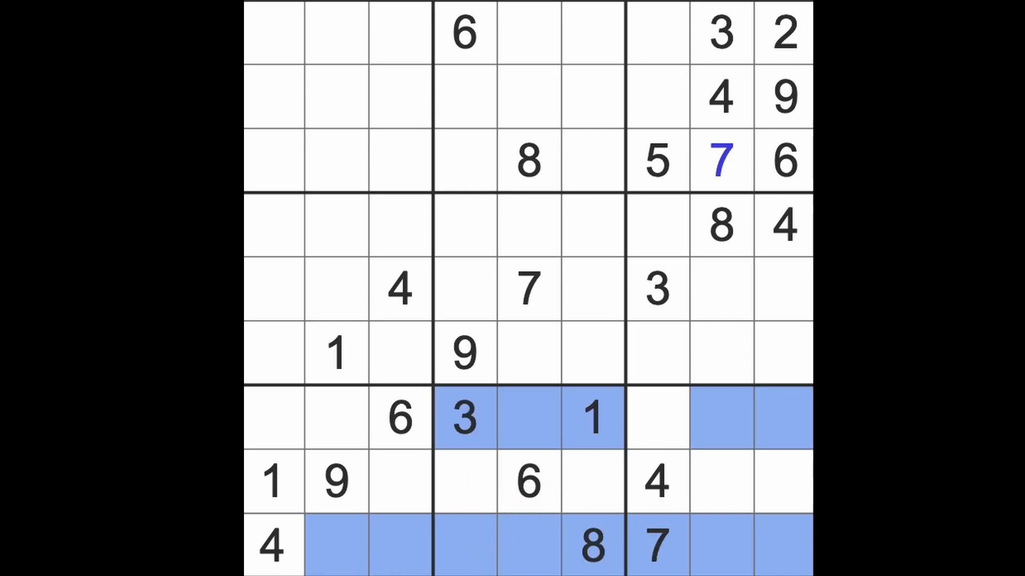
left_click_drag(721, 33, 721, 545)
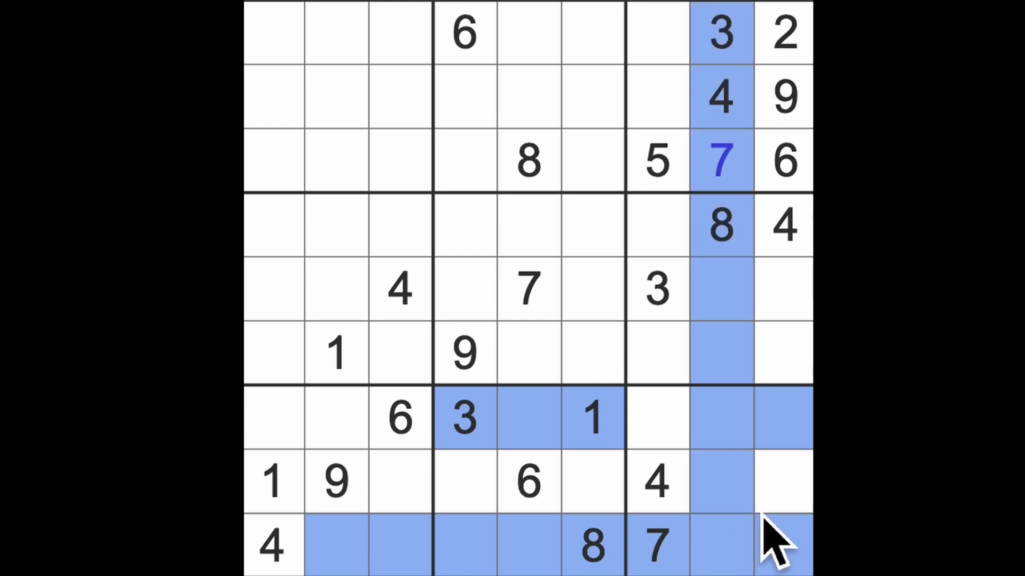
left_click(784, 481)
type("3")
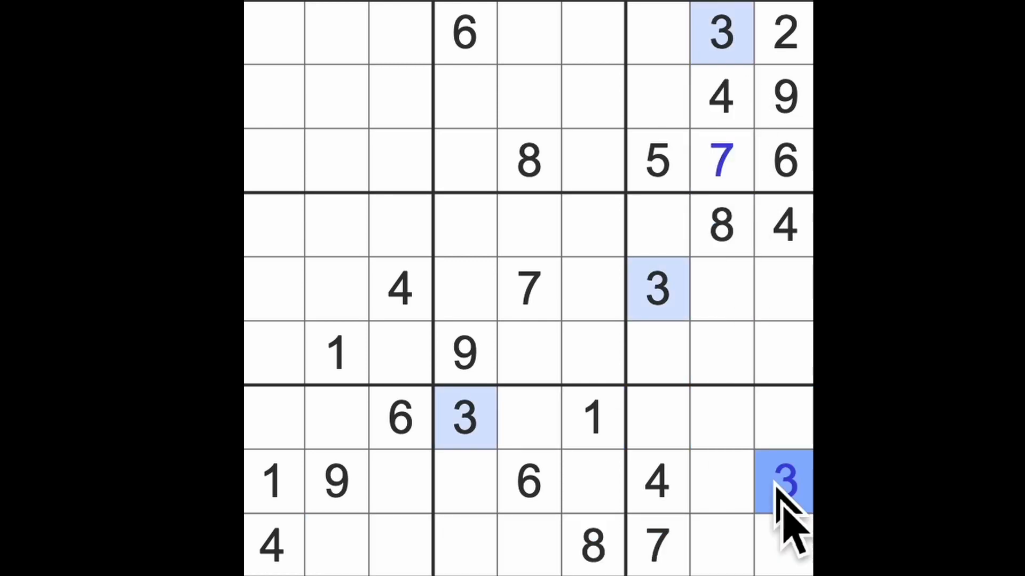
Step: Check the bottom row against the given 9 and enter 9 just left of the bottom 8
left_click_drag(785, 552, 761, 569)
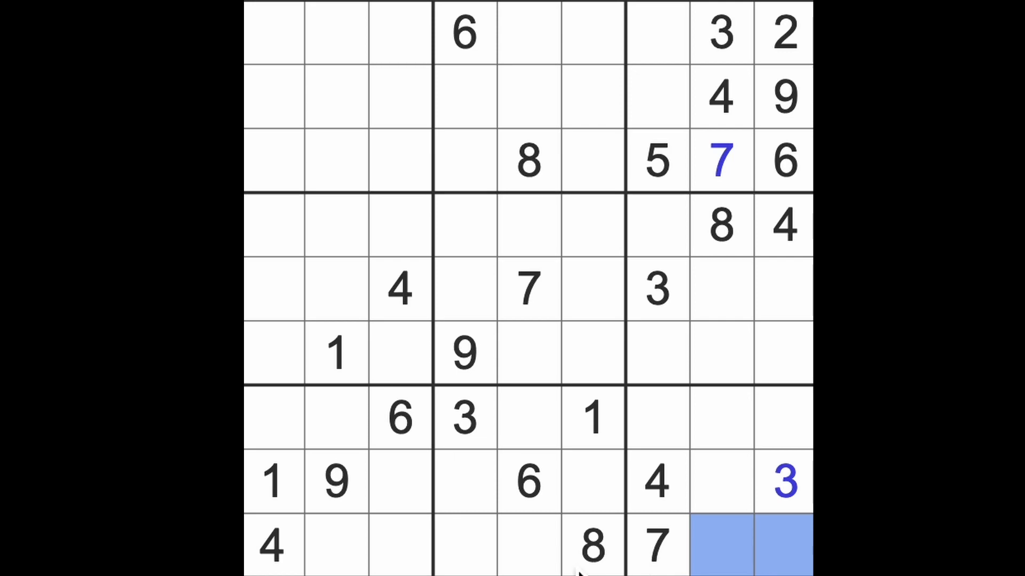
left_click_drag(538, 561, 337, 561)
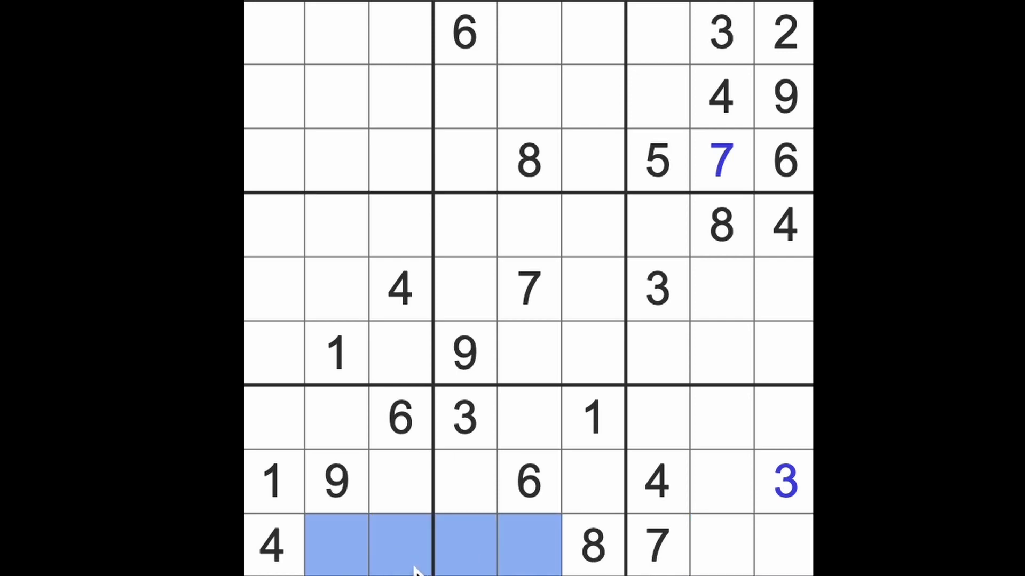
left_click(365, 498)
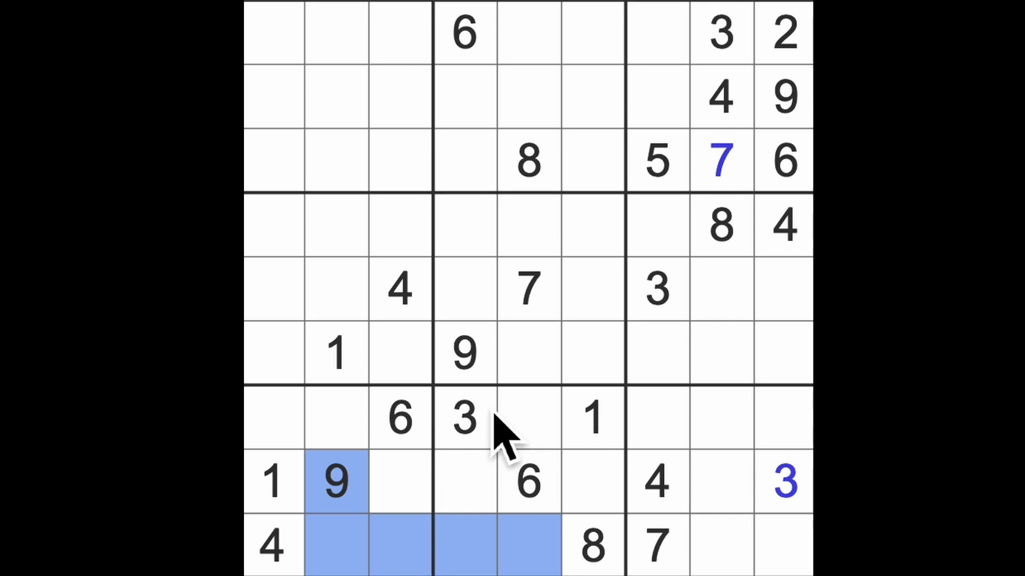
left_click(465, 352)
left_click(468, 548)
left_click(530, 553)
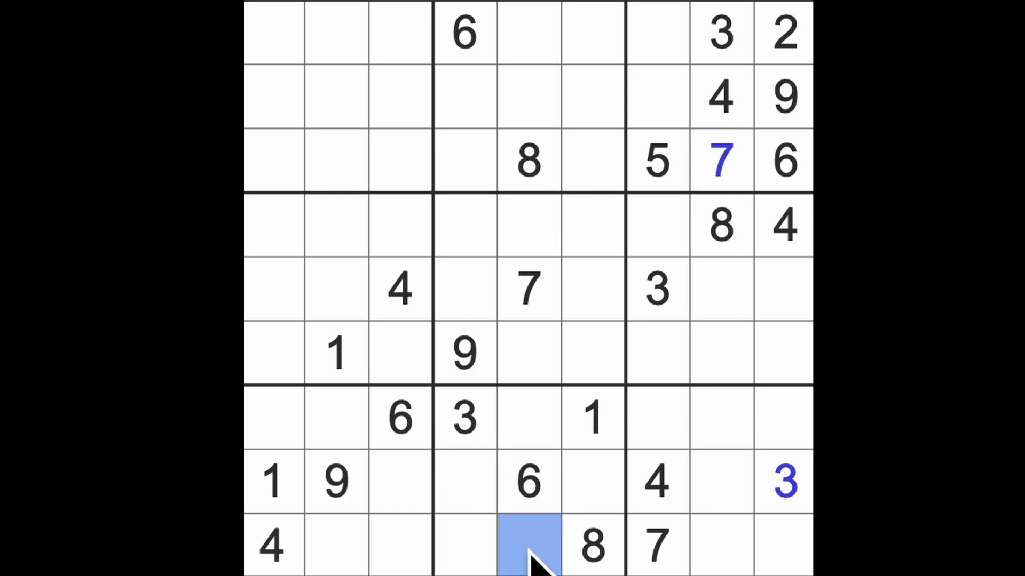
type("9")
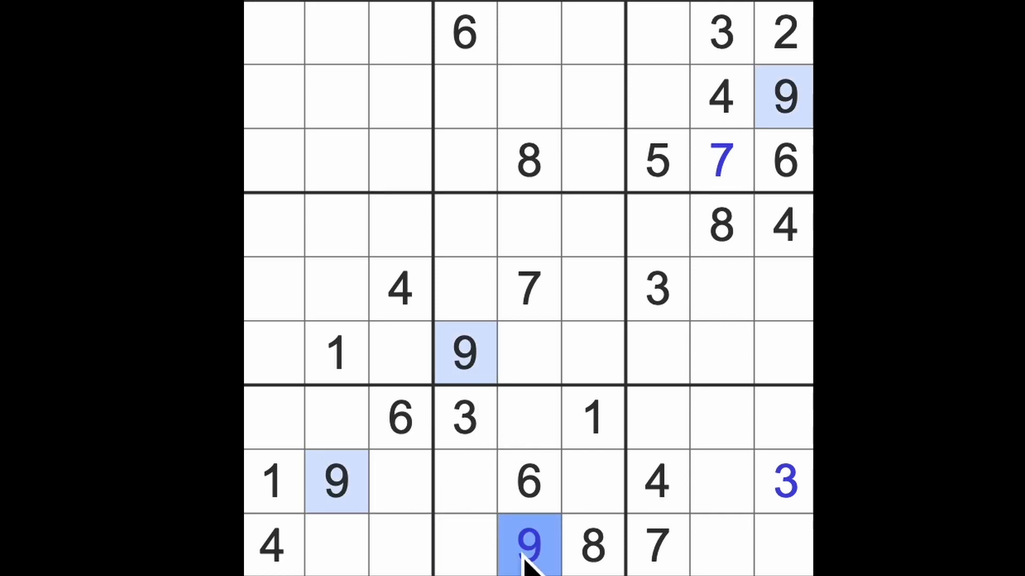
Step: Scan the bottom rows for 4s and enter 4 between the 3 and 1 in row seven
left_click(469, 552)
left_click_drag(469, 552, 336, 557)
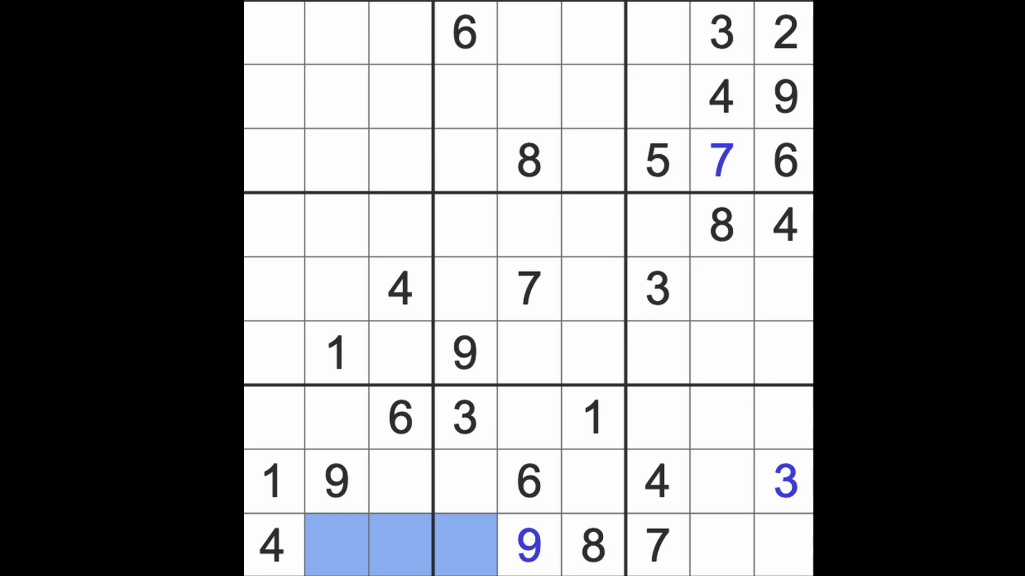
key("Escape")
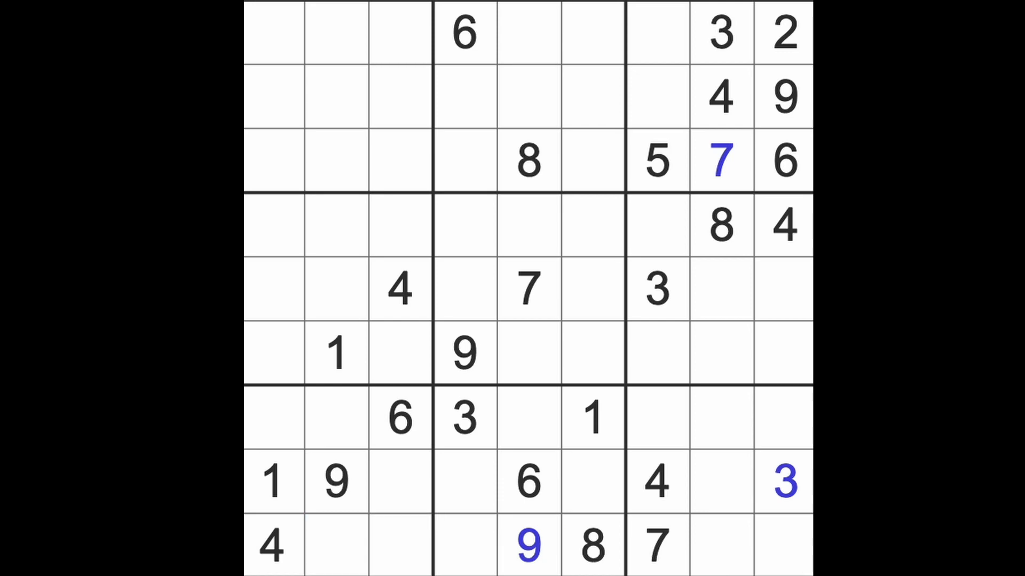
left_click_drag(656, 481, 465, 480)
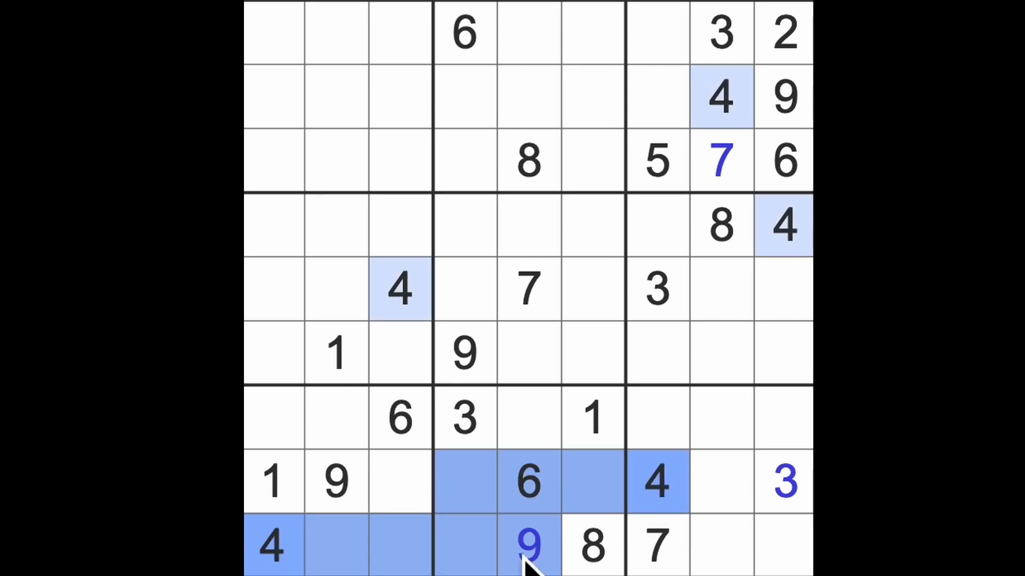
left_click(528, 417)
type("4")
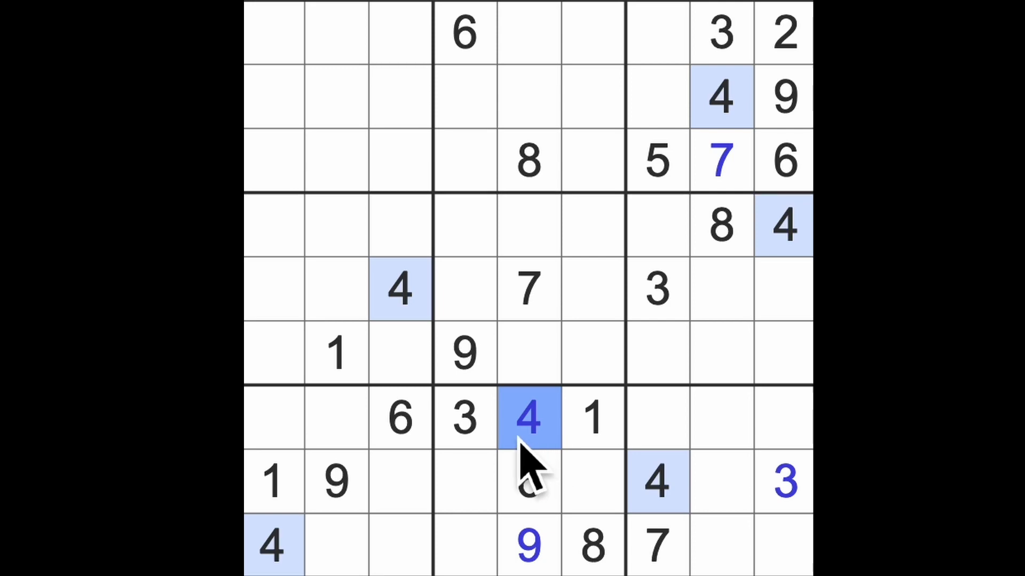
Step: Enter 4s directly above the 1 in the middle box and at row 3, column 4
left_click_drag(528, 417, 529, 224)
left_click_drag(781, 229, 593, 320)
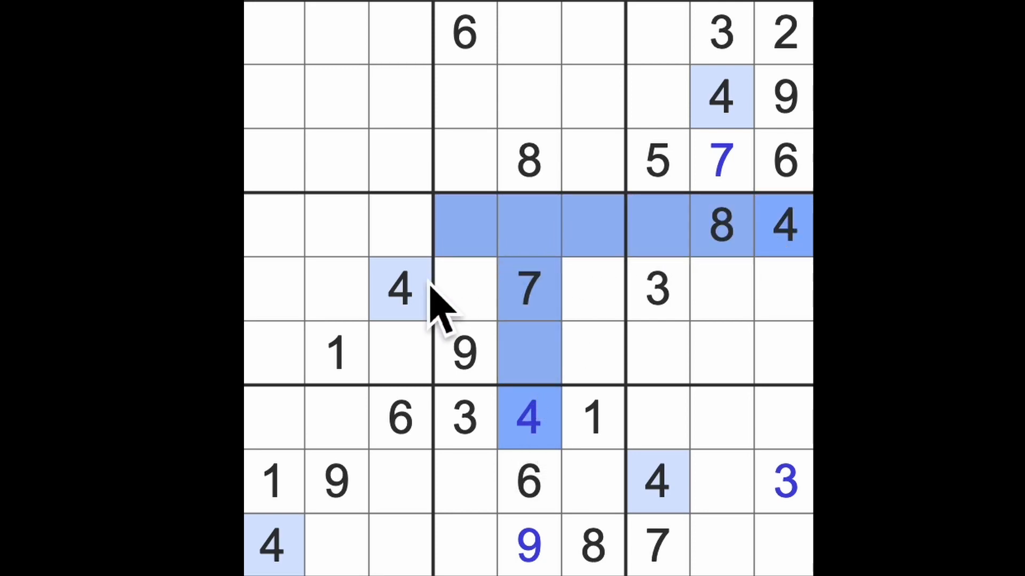
left_click(593, 353)
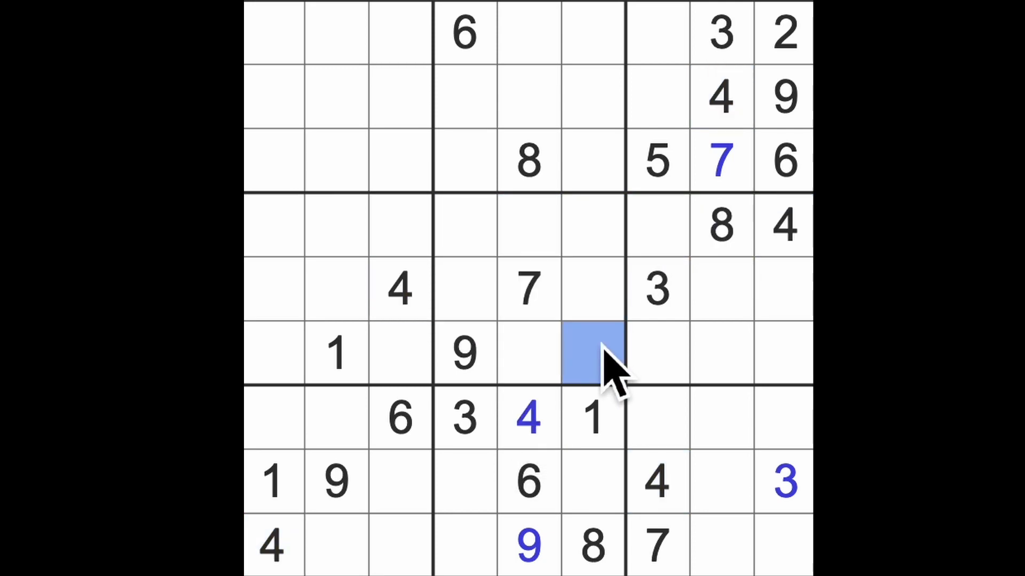
type("4")
left_click_drag(593, 352, 593, 33)
left_click_drag(529, 416, 528, 161)
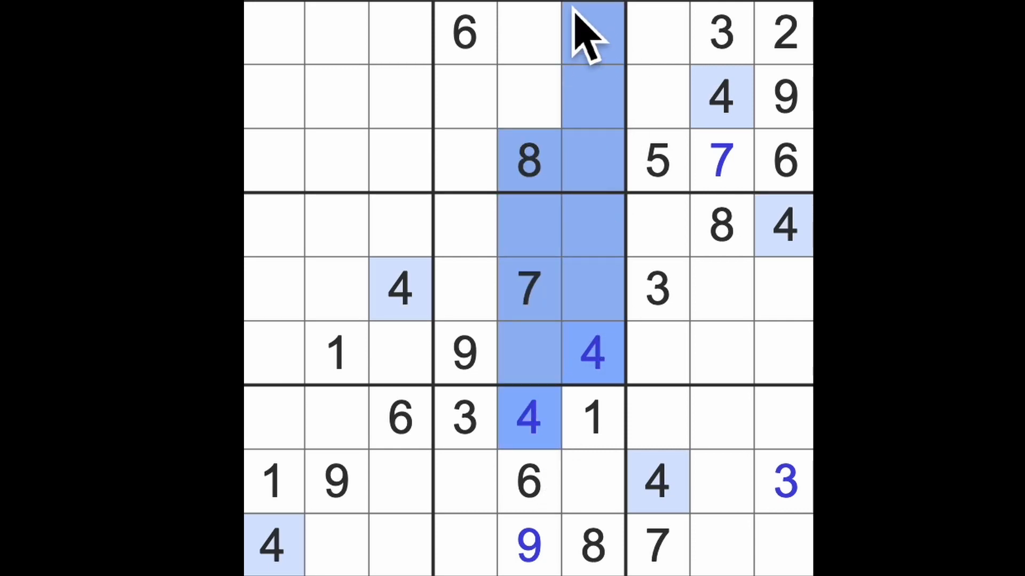
mouse_move(588, 32)
left_mouse_down()
mouse_move(529, 48)
mouse_move(721, 96)
mouse_move(465, 97)
left_mouse_up()
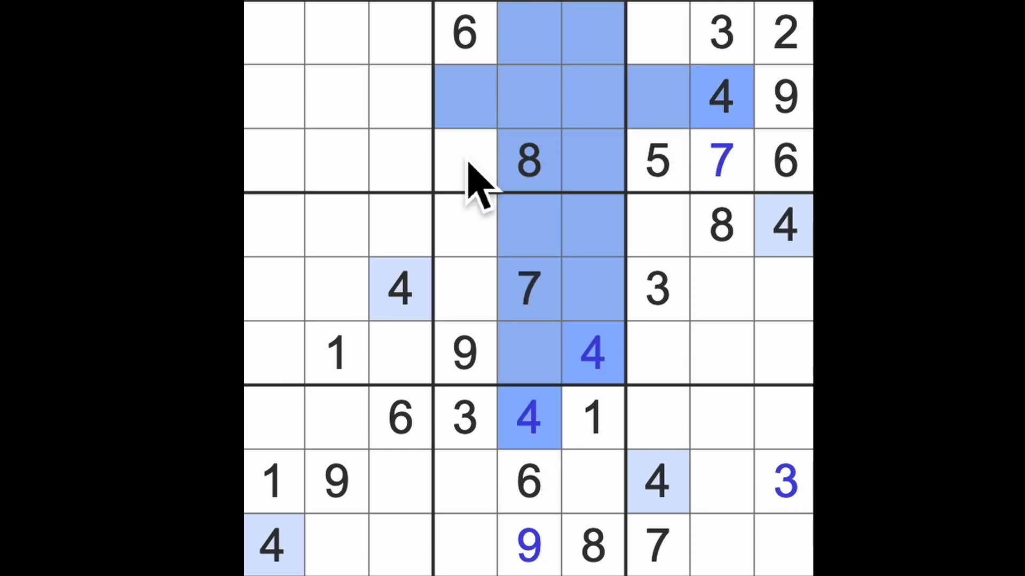
left_click(479, 182)
type("4")
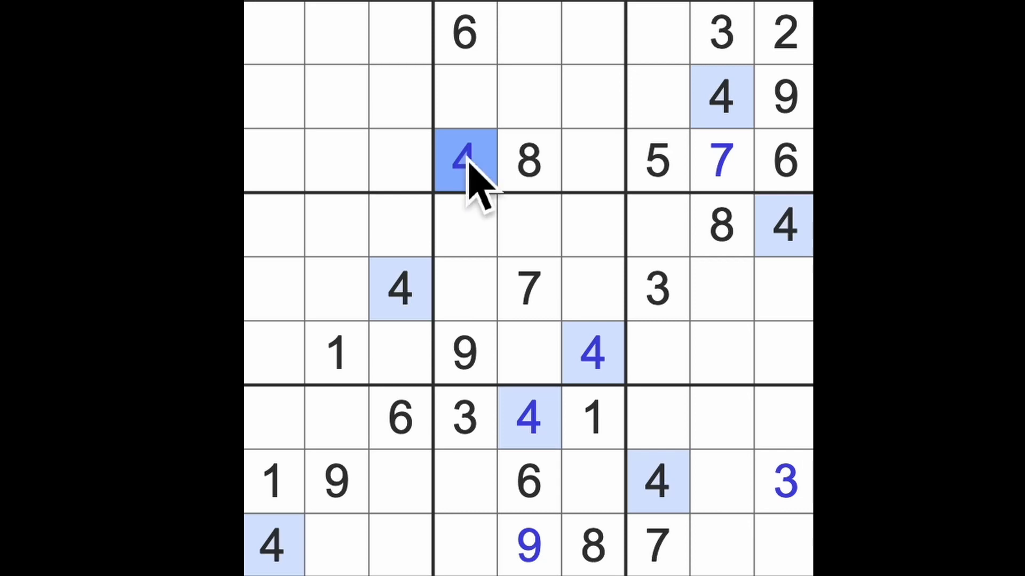
Step: Trace rows 2–3 and column 3, then enter 4 at row 1, column 2
left_click_drag(465, 160, 272, 161)
left_click_drag(724, 99, 272, 120)
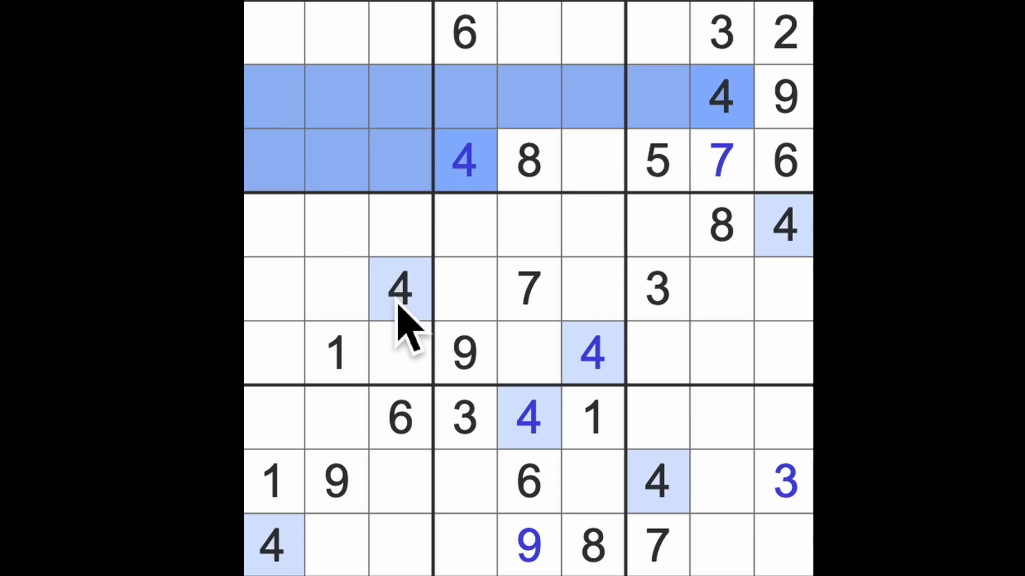
left_click_drag(401, 320, 408, 40)
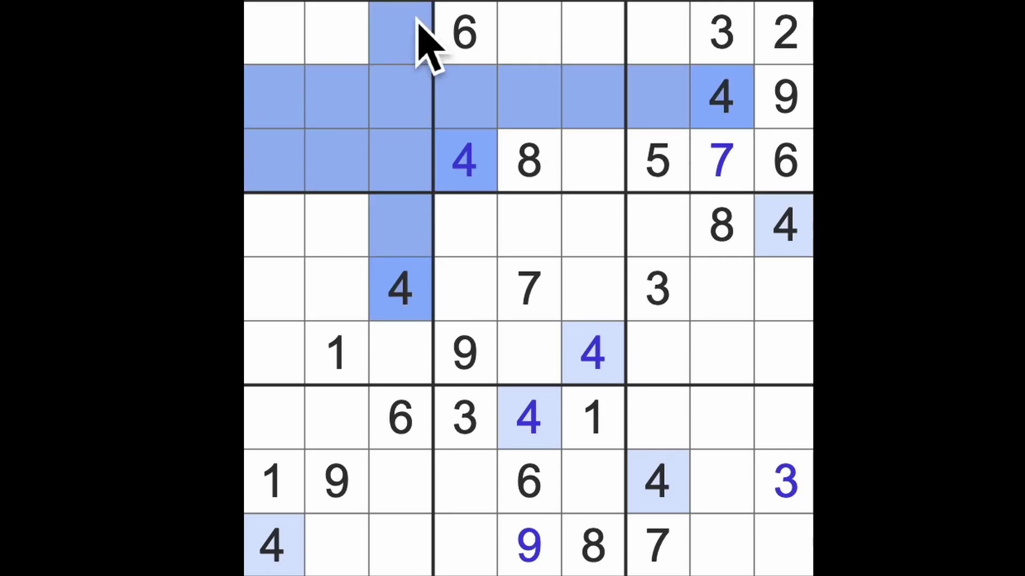
left_click(337, 73)
type("4")
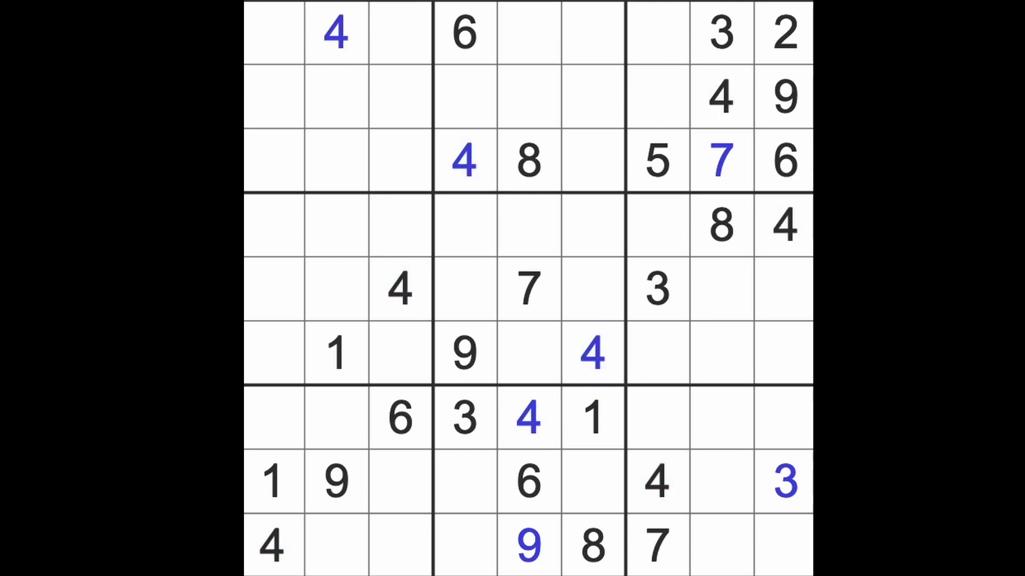
Step: Highlight the 1s, rule out columns 1, 2 and 6, and enter 1 at row 3, column 3
left_click(345, 360)
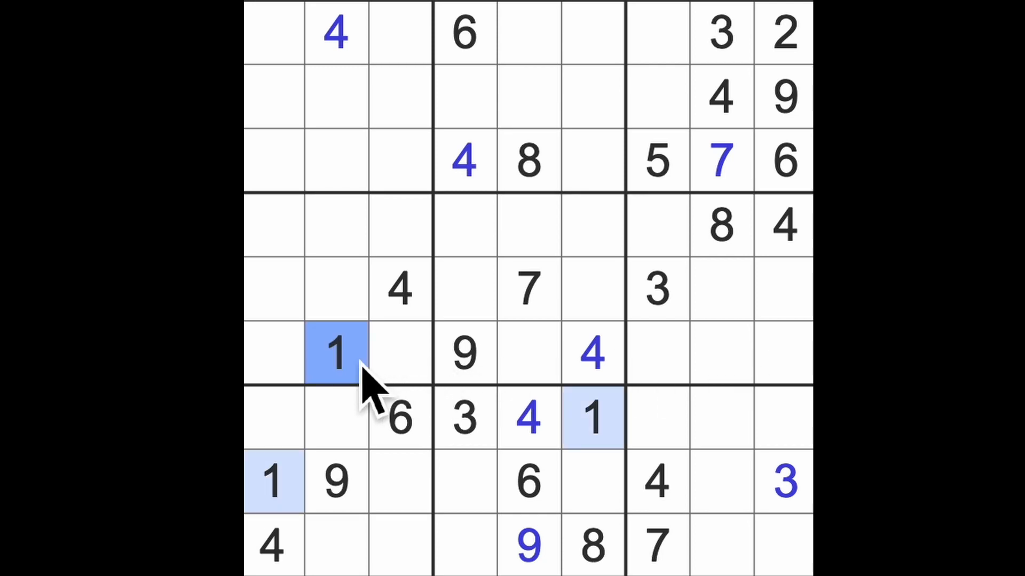
left_click_drag(336, 289, 337, 161)
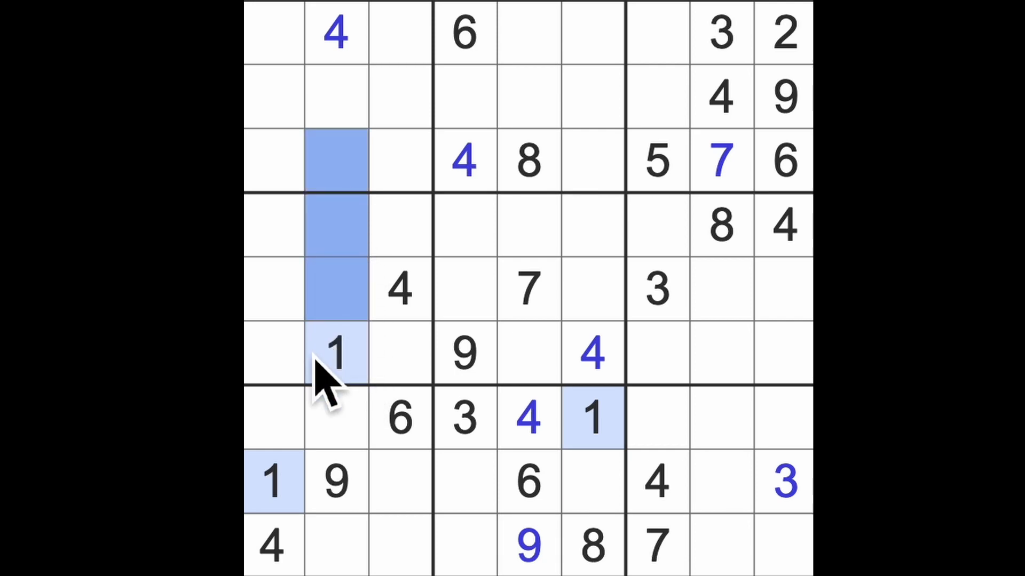
left_click_drag(273, 481, 272, 161)
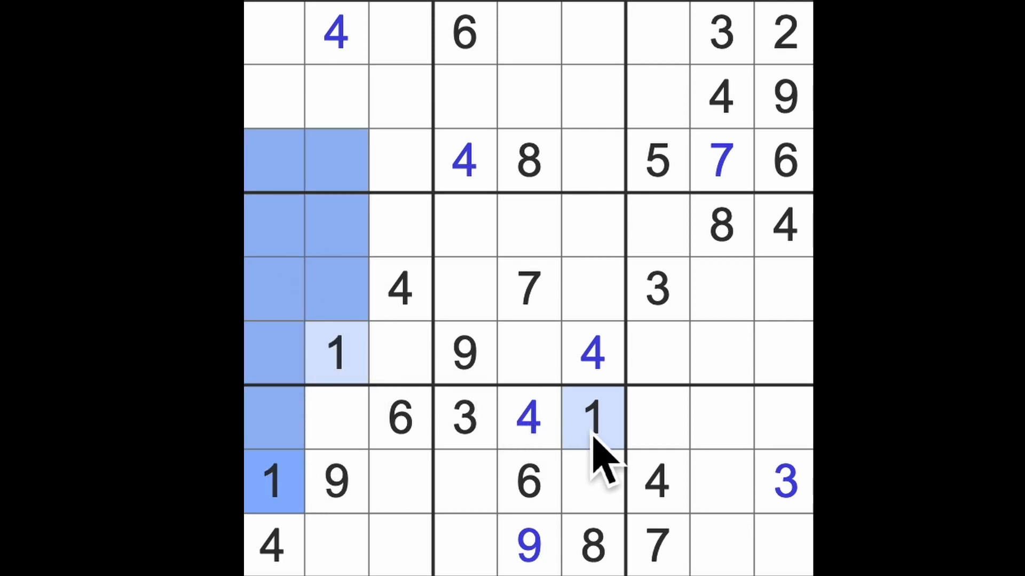
left_click_drag(593, 448, 593, 160, "ctrl")
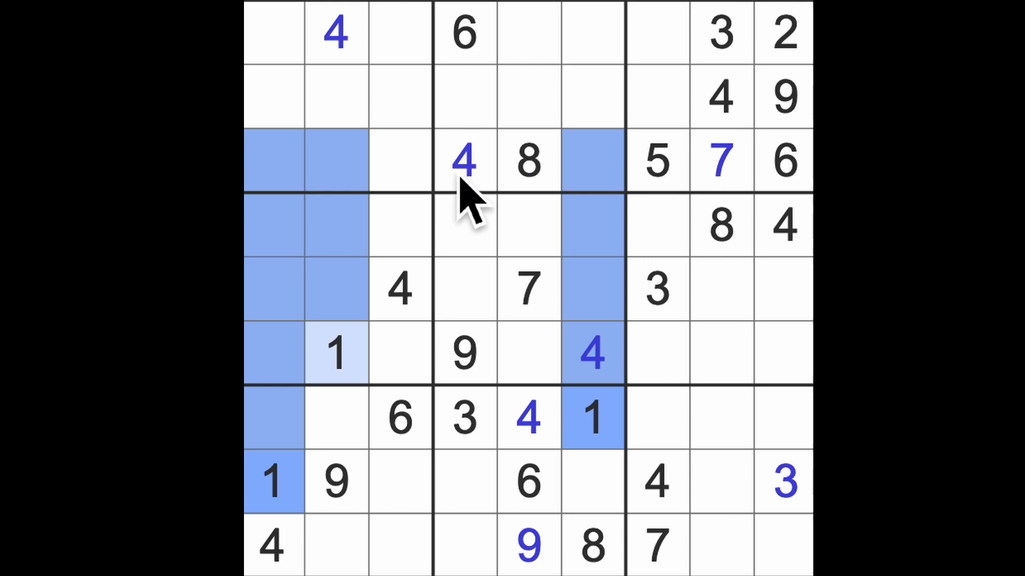
left_click(429, 178)
type("1")
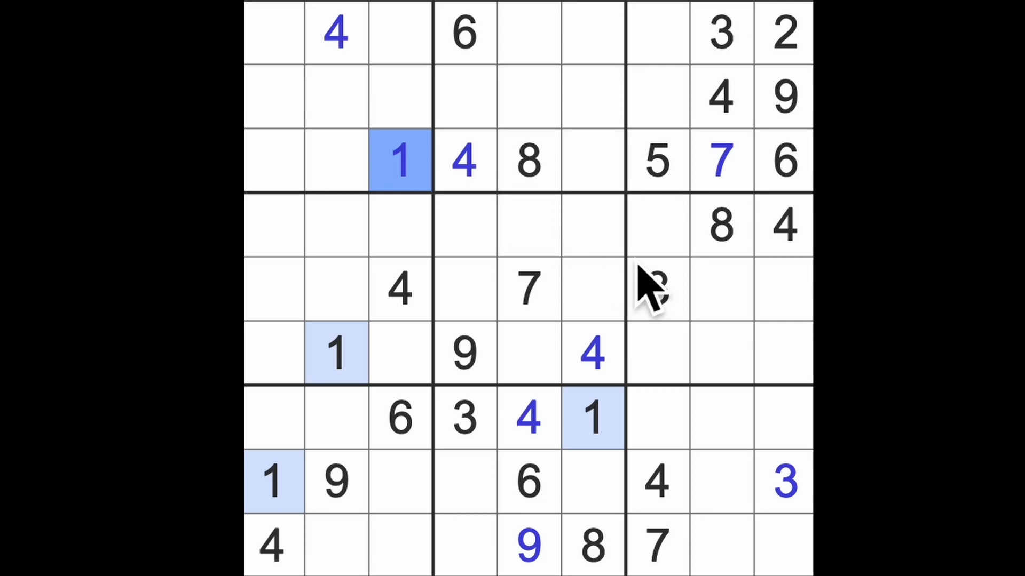
Step: Mark candidate pairs in rows 4, 5 and 9 while checking the 2s, 3s and 4s
left_click_drag(724, 292, 784, 292)
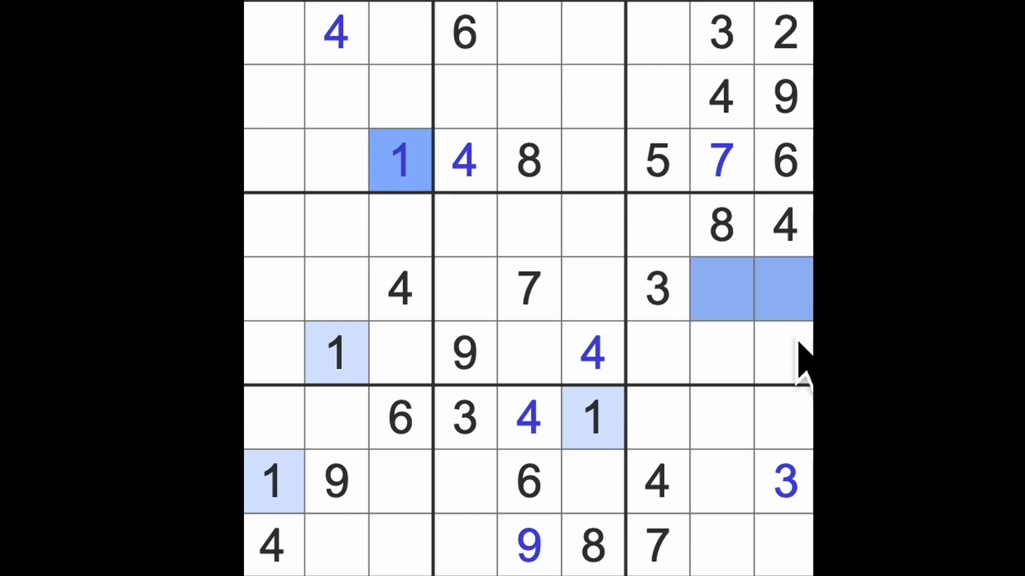
left_click_drag(721, 553, 789, 553)
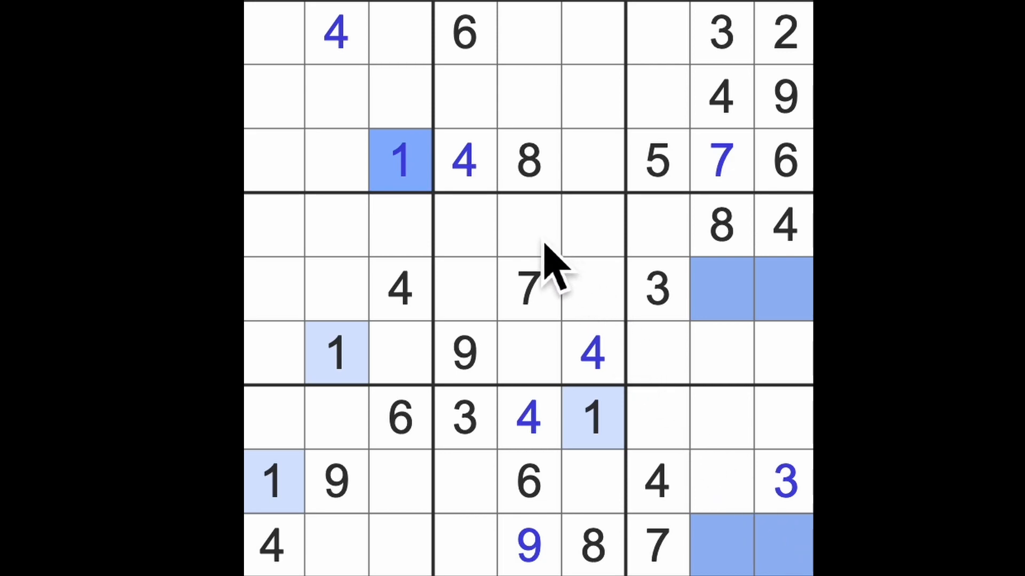
left_click_drag(529, 228, 468, 229)
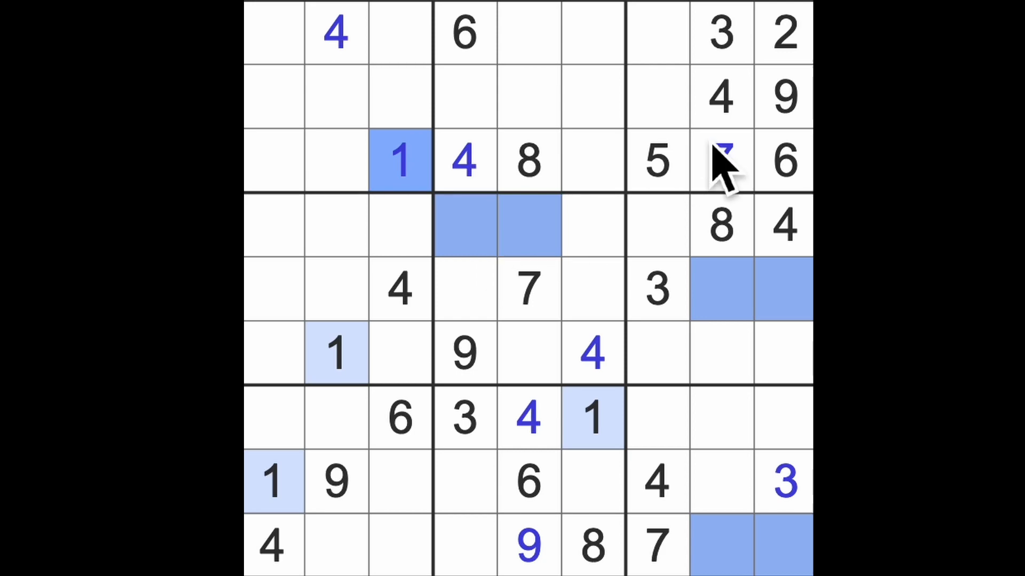
left_click(784, 32)
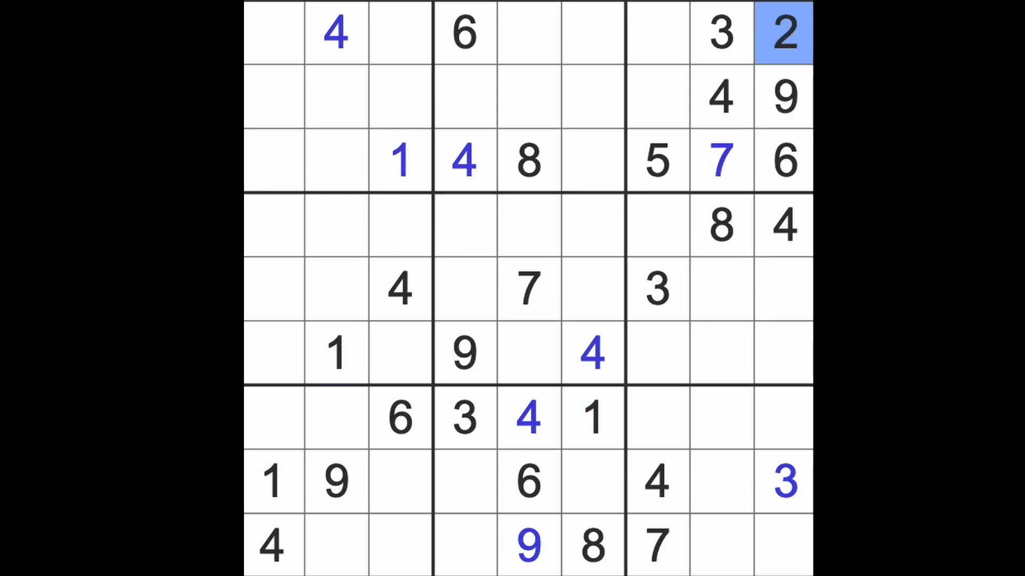
left_click(720, 32)
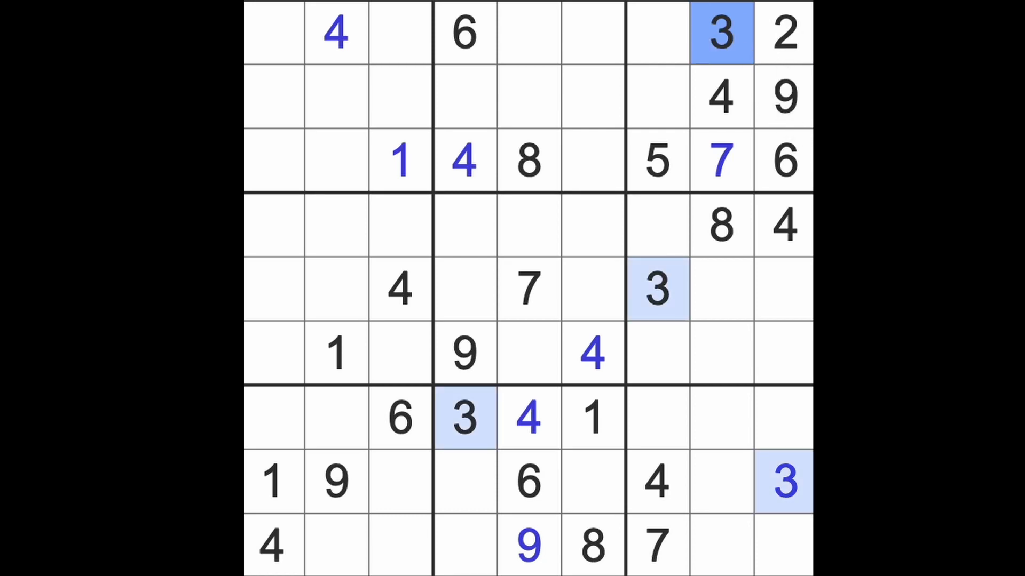
left_click_drag(337, 560, 401, 560)
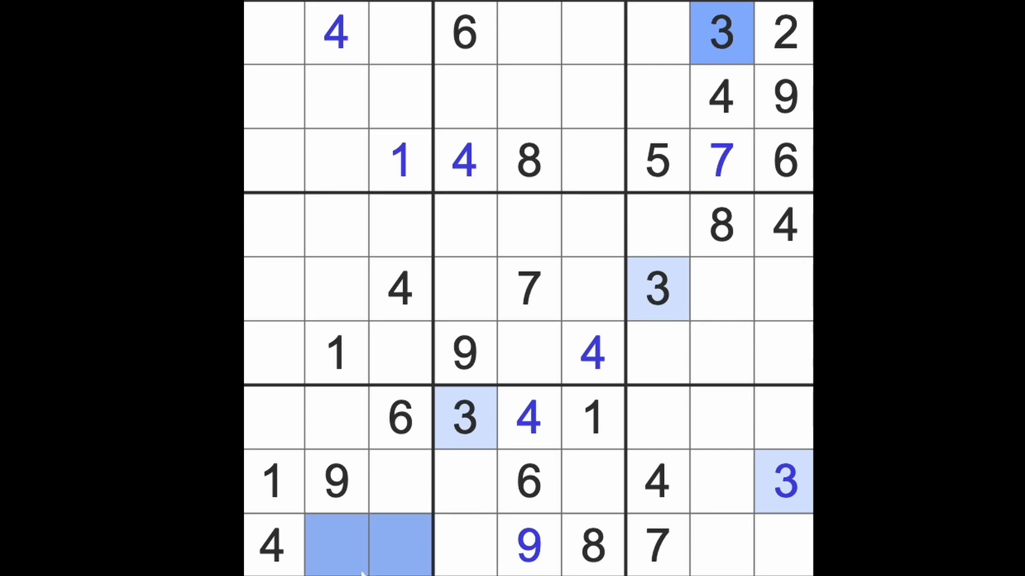
left_click(596, 357)
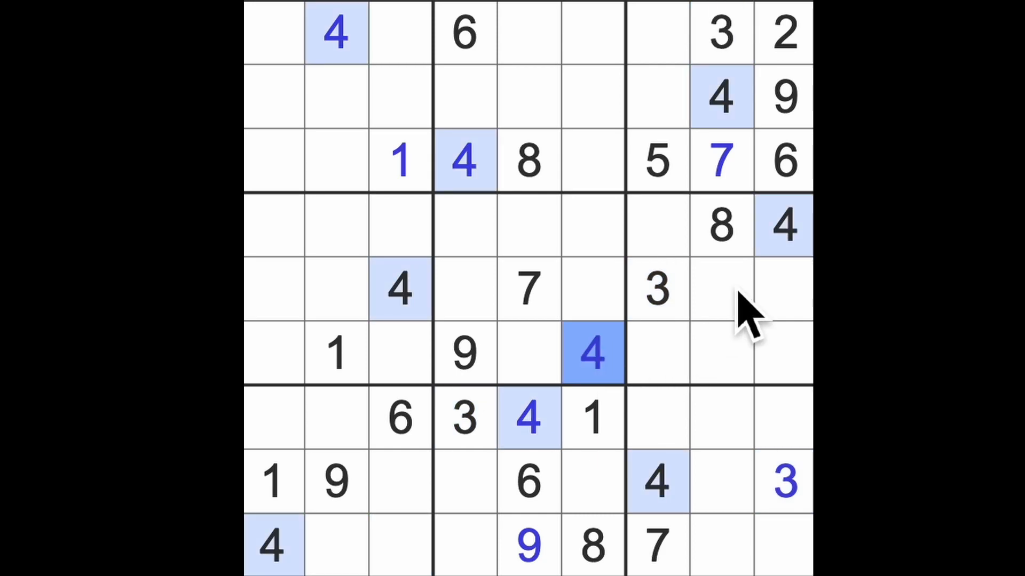
Step: Highlight the 6s, rule out row 7 and column 9, and enter 6 at row 9, column 8
left_click(658, 161)
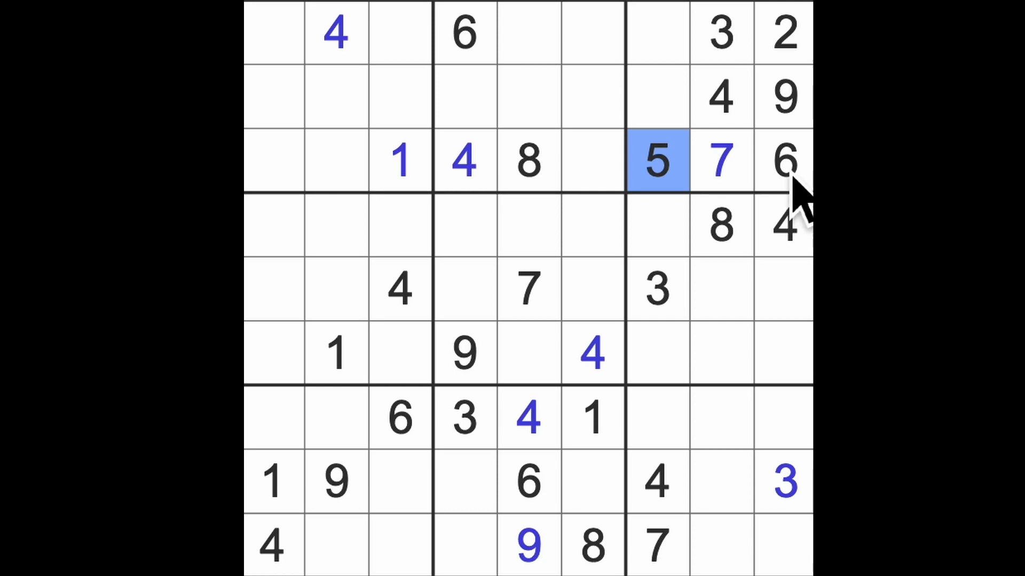
left_click(784, 160)
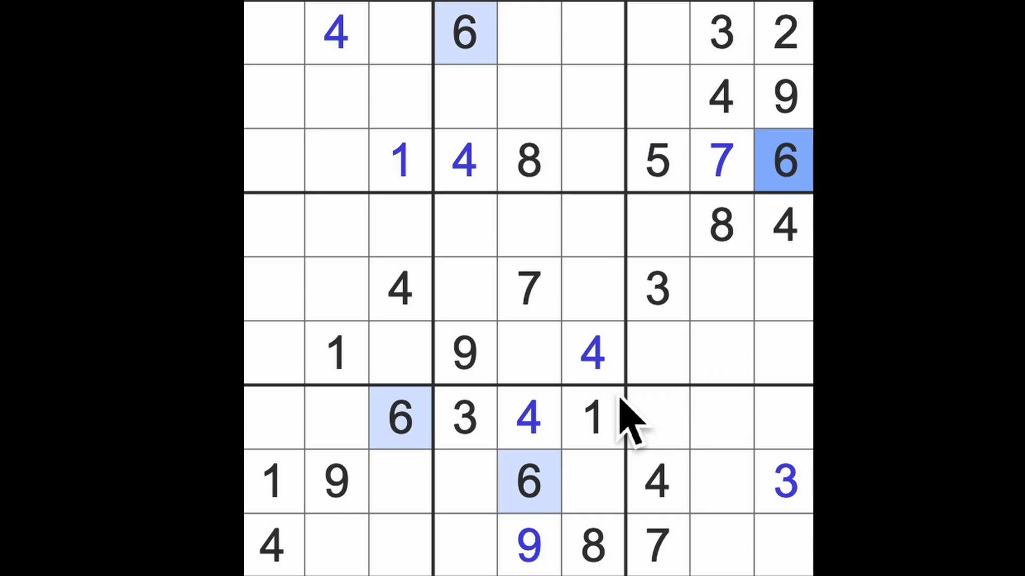
mouse_move(417, 449)
left_mouse_down()
mouse_move(773, 452)
mouse_move(785, 473)
left_mouse_up()
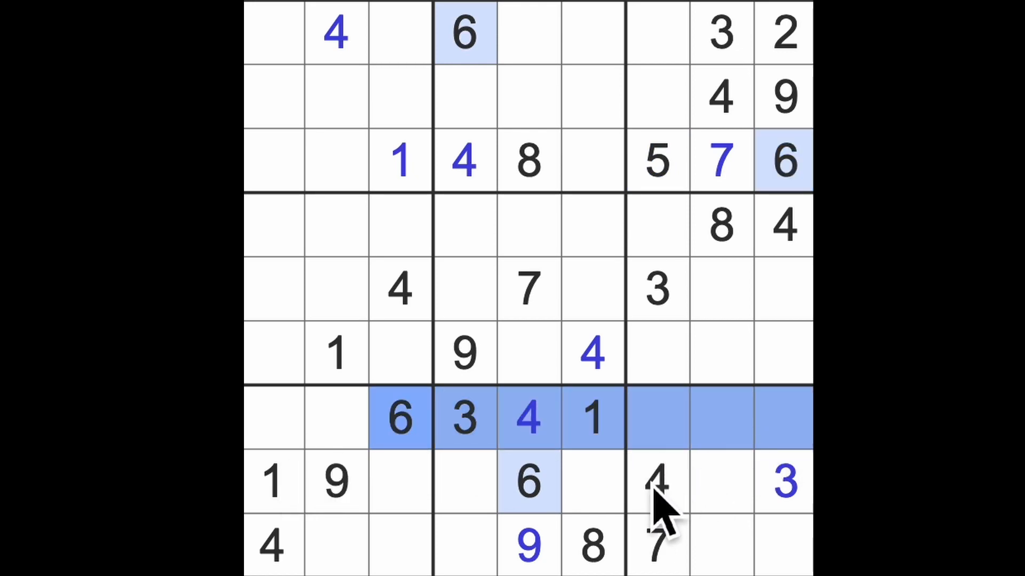
left_click_drag(784, 161, 784, 553)
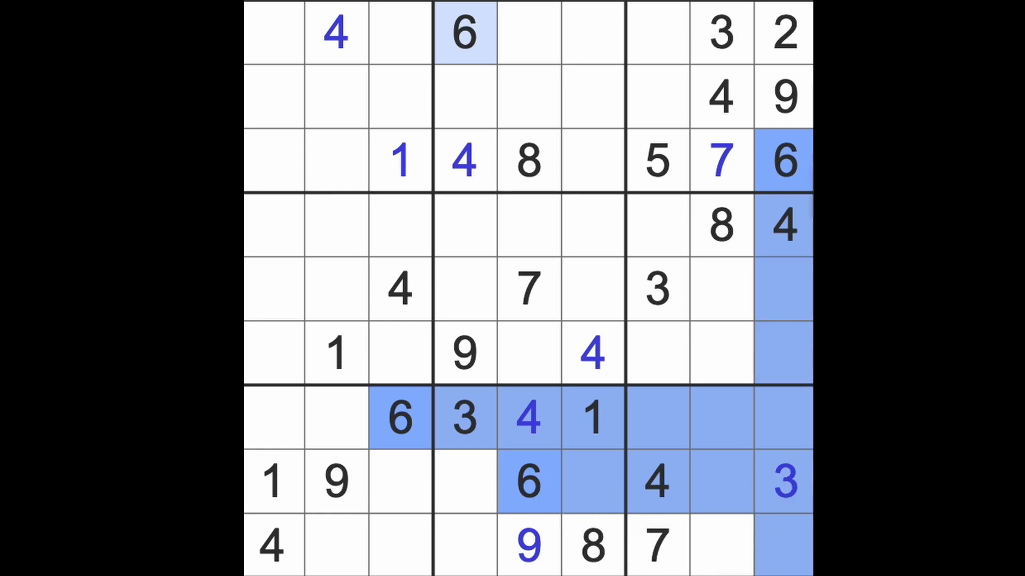
left_click(723, 544)
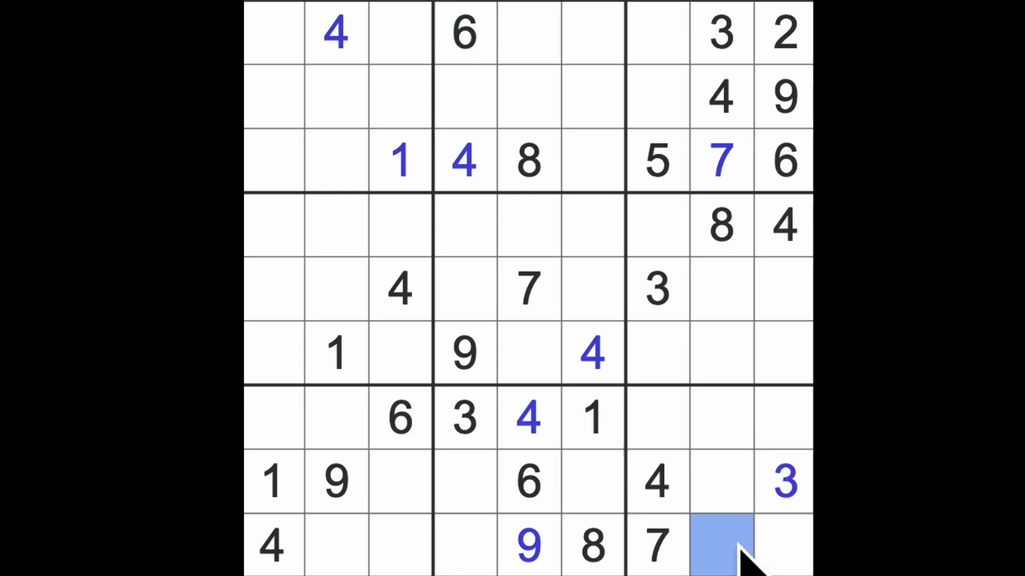
type("6")
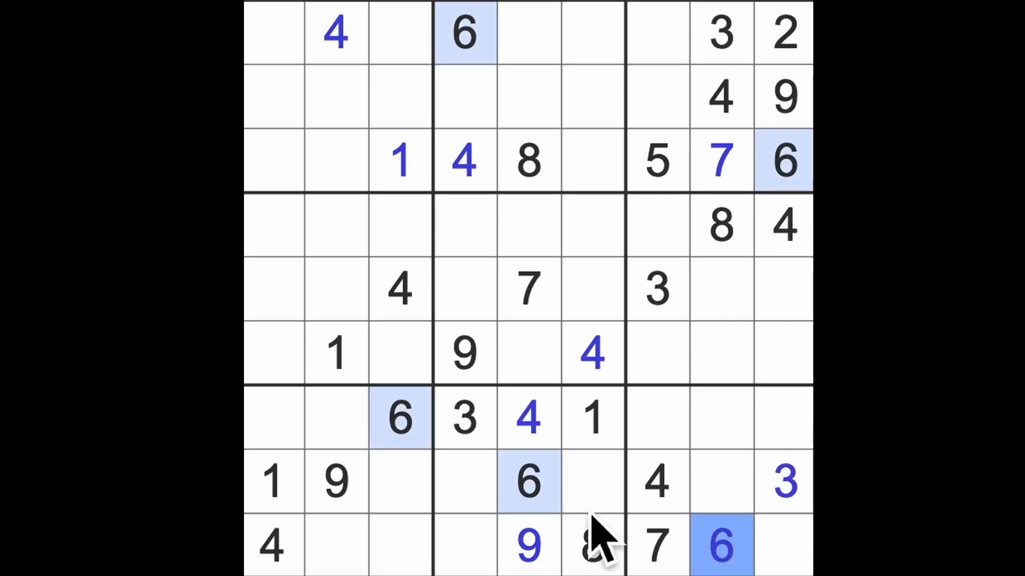
Step: Highlight the 1s, scan row 8, and enter 1 in the bottom-right cell
left_click(592, 418)
left_click_drag(272, 481, 784, 480)
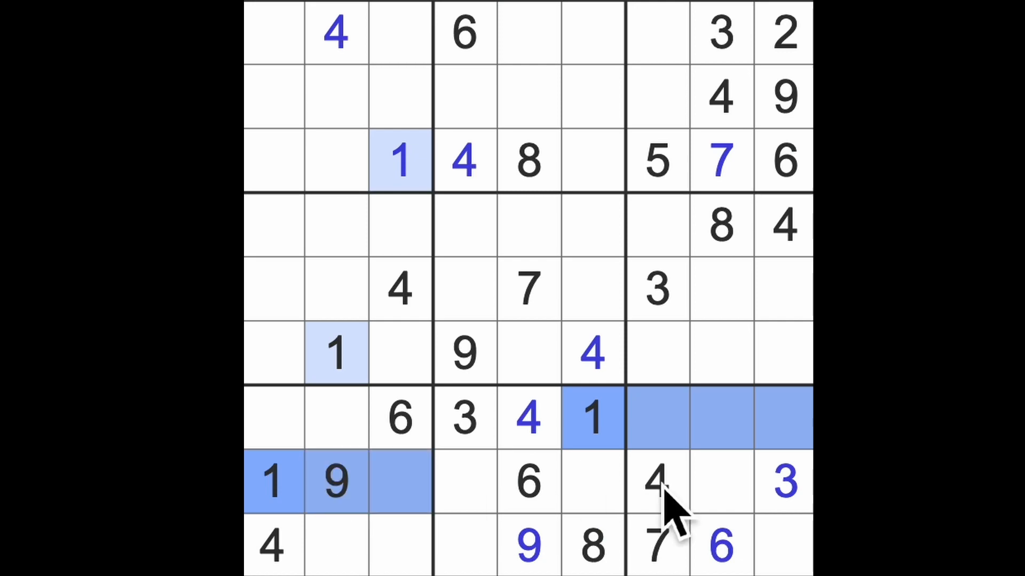
left_click(804, 560)
type("1")
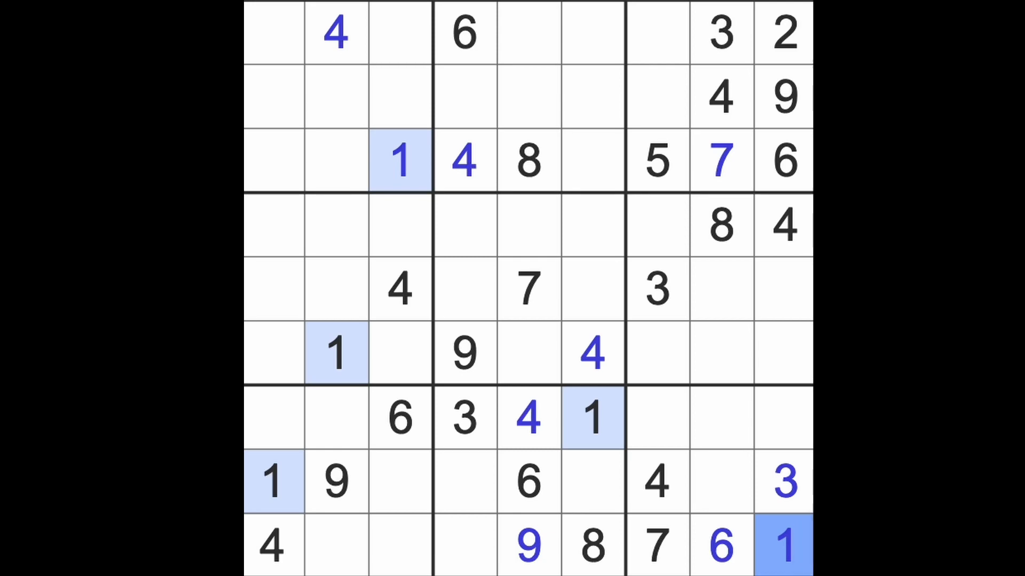
Step: Mark columns 7 and 9 and row 6, then enter 1 at row 5, column 8
left_click_drag(656, 32, 673, 368)
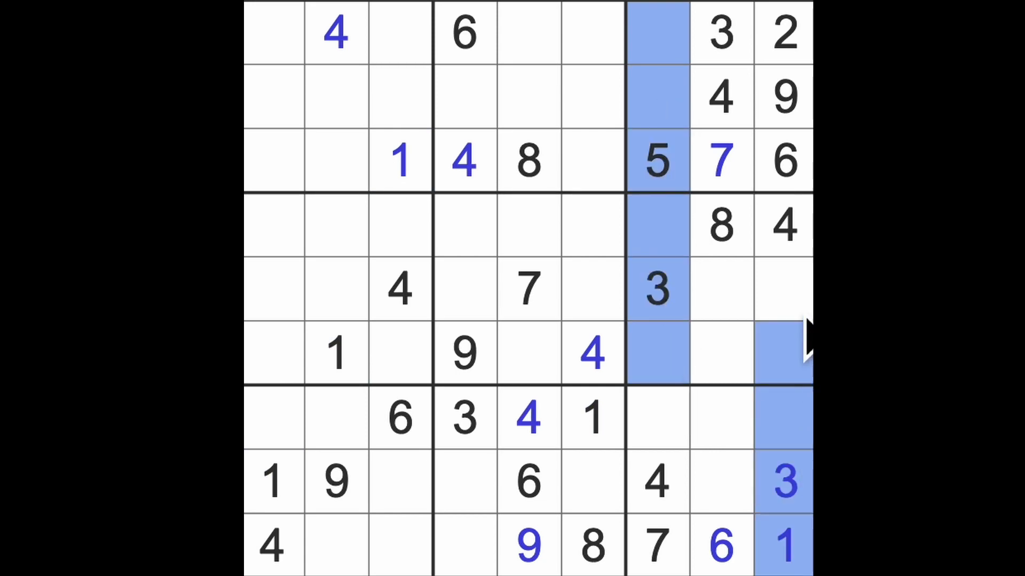
left_click_drag(784, 553, 785, 224)
left_click_drag(337, 352, 769, 356)
left_click(722, 291)
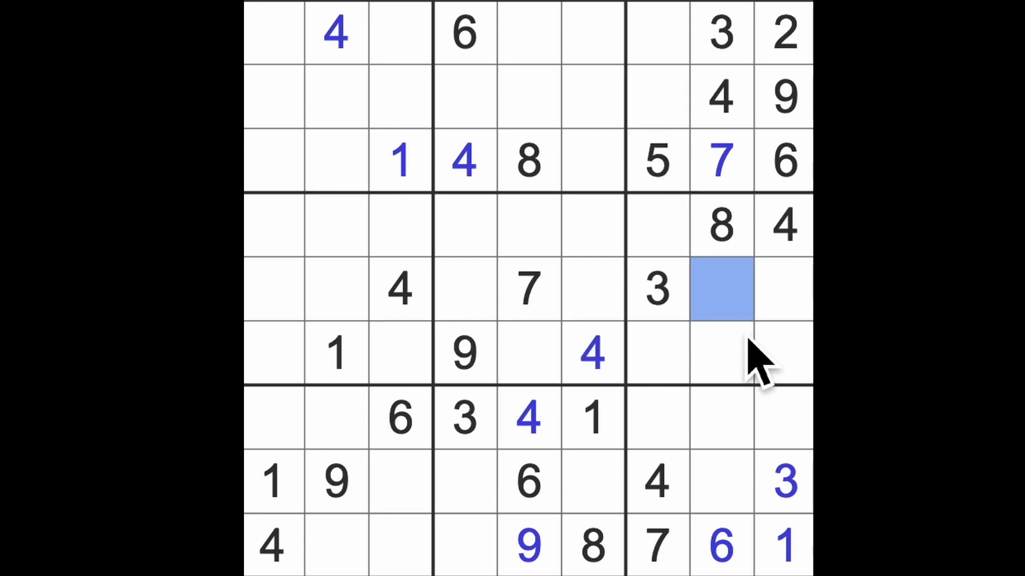
type("1")
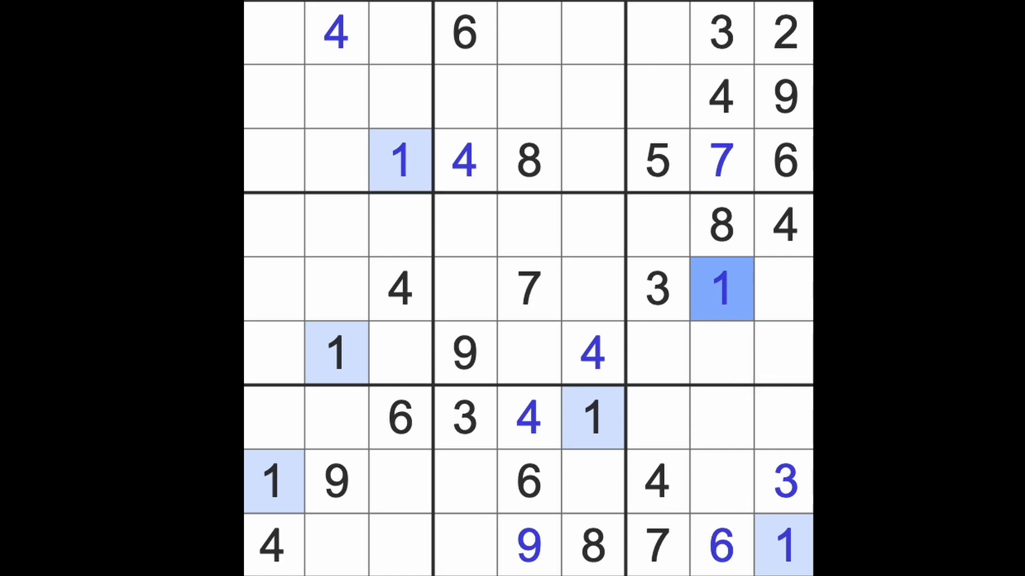
Step: Highlight the 9s, check row 6 and column 9, and enter 9 at row 4, column 7
left_click(464, 353)
left_click_drag(529, 353, 785, 353)
left_click_drag(785, 161, 785, 97)
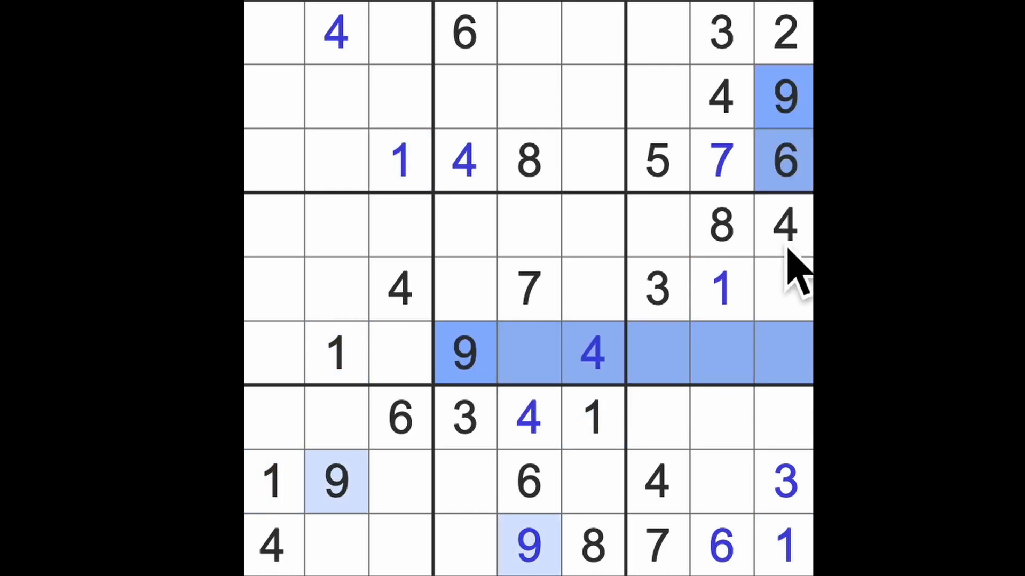
left_click(657, 226)
type("9")
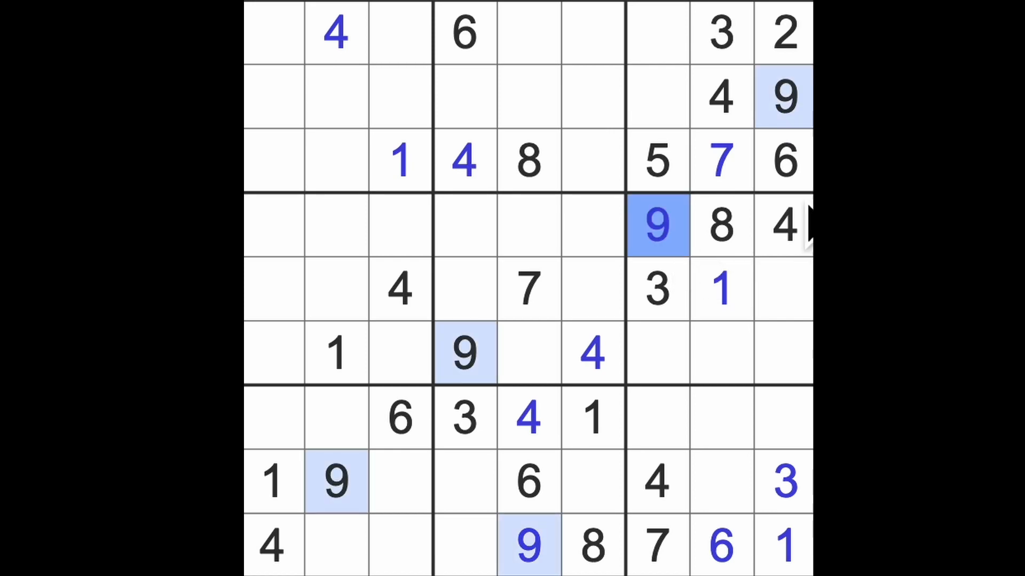
Step: Highlight the 6s, rule out columns 8 and 9, and enter 6 at row 6, column 7
left_click(785, 161)
left_click_drag(784, 161, 785, 353)
left_click_drag(720, 546, 720, 480)
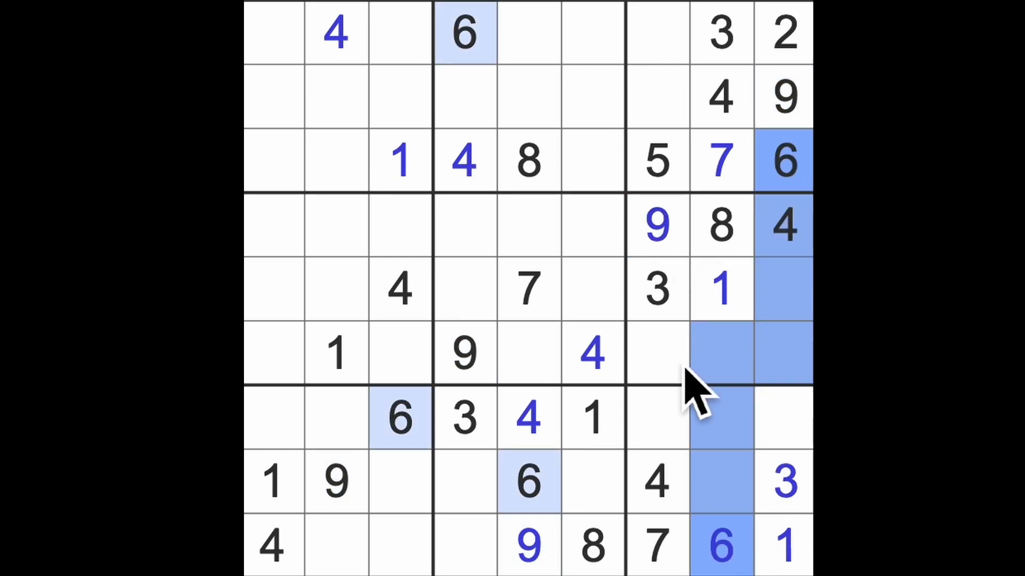
left_click(664, 356)
type("6")
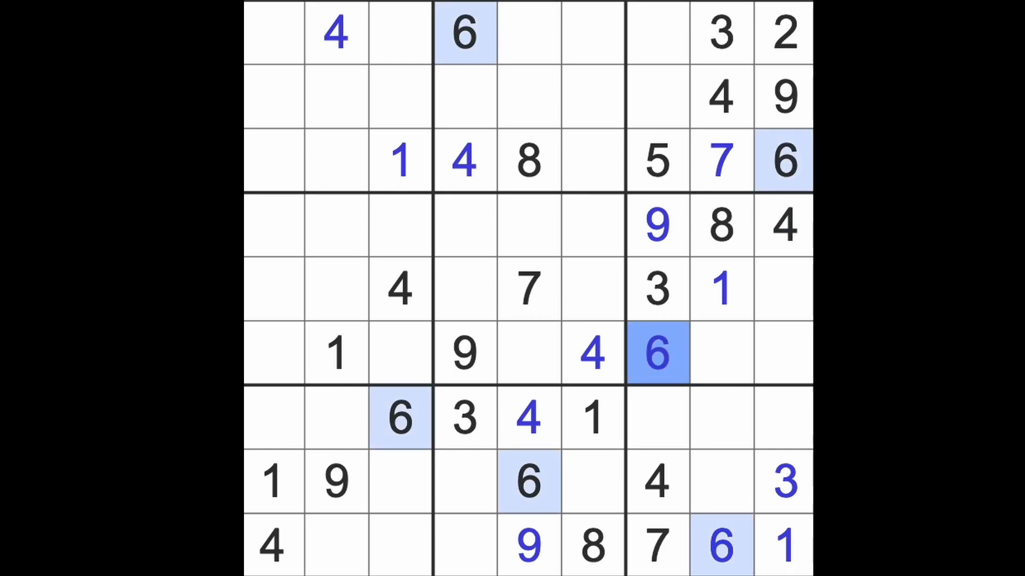
Step: Enter 7 at row 6 column 9, 2 at row 6 column 8 and 5 at row 5 column 9
left_click_drag(528, 290, 785, 290)
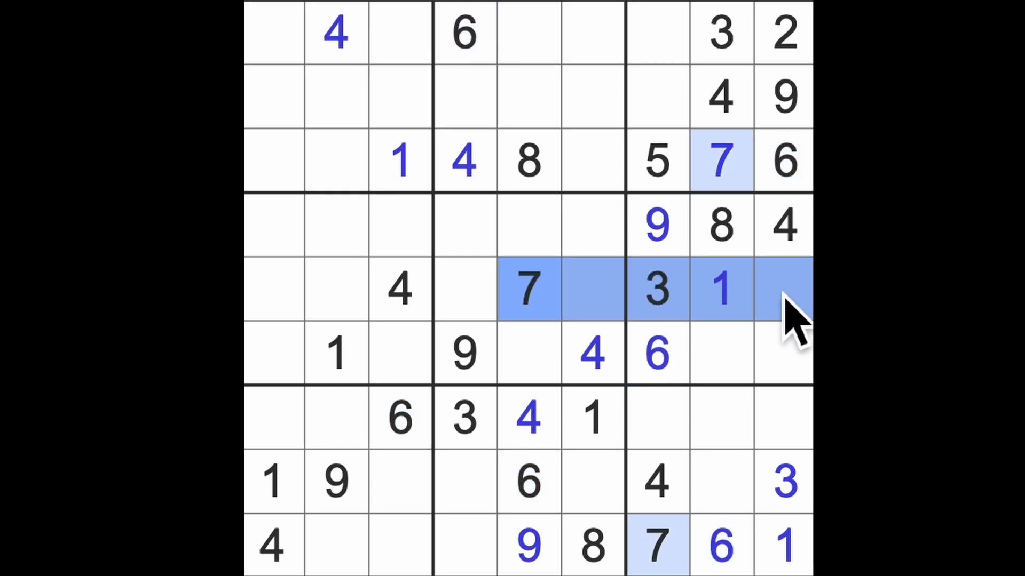
left_click(784, 356)
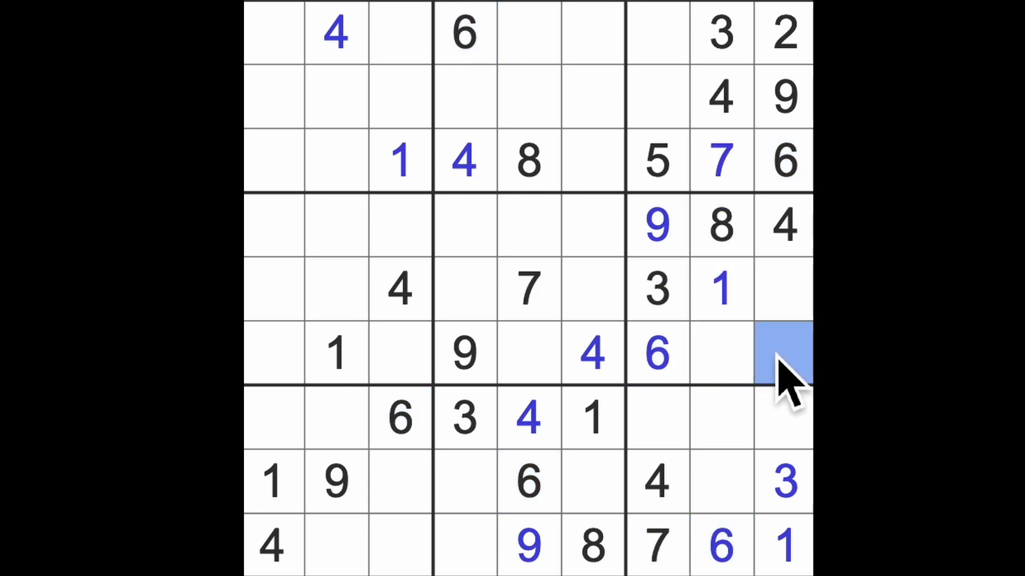
type("7")
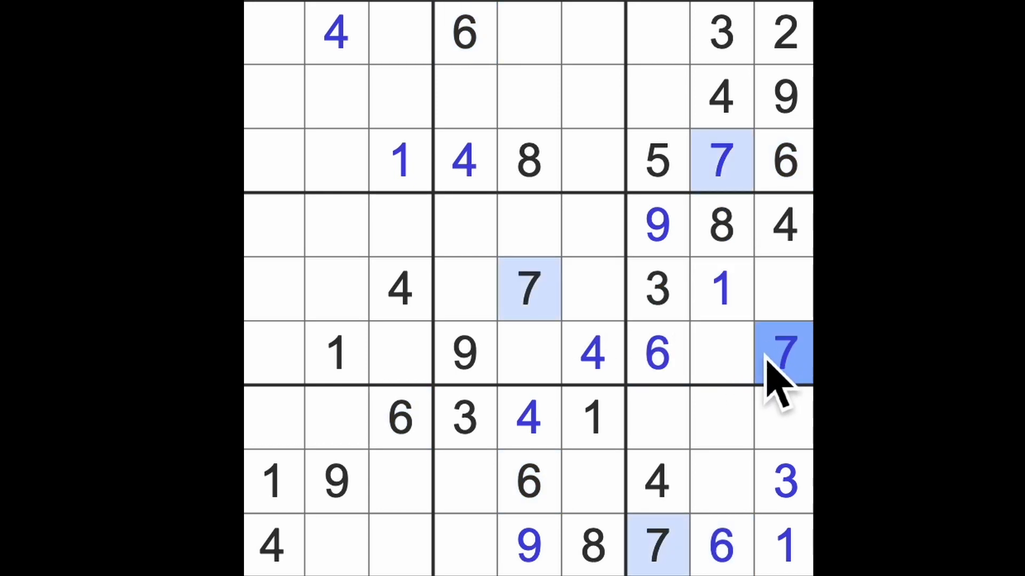
left_click(721, 352)
left_click(785, 290, "ctrl")
left_click_drag(785, 34, 784, 290)
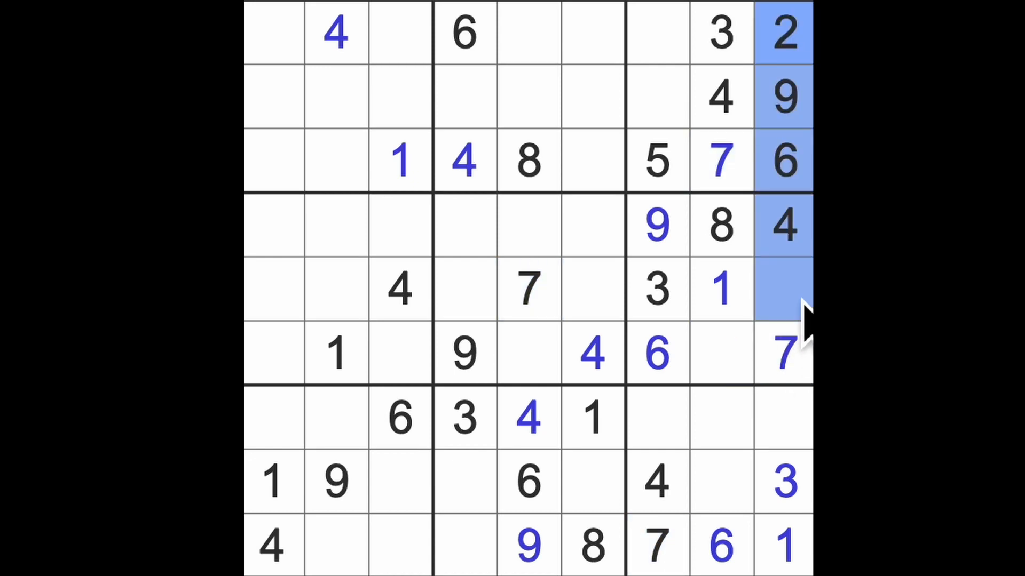
left_click(724, 360)
type("2")
left_click(784, 290)
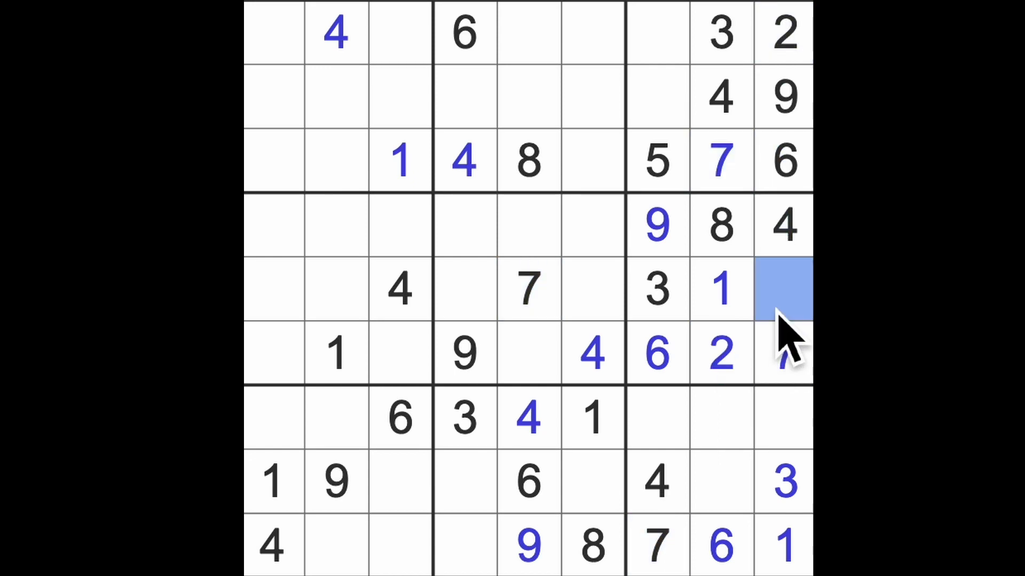
type("5")
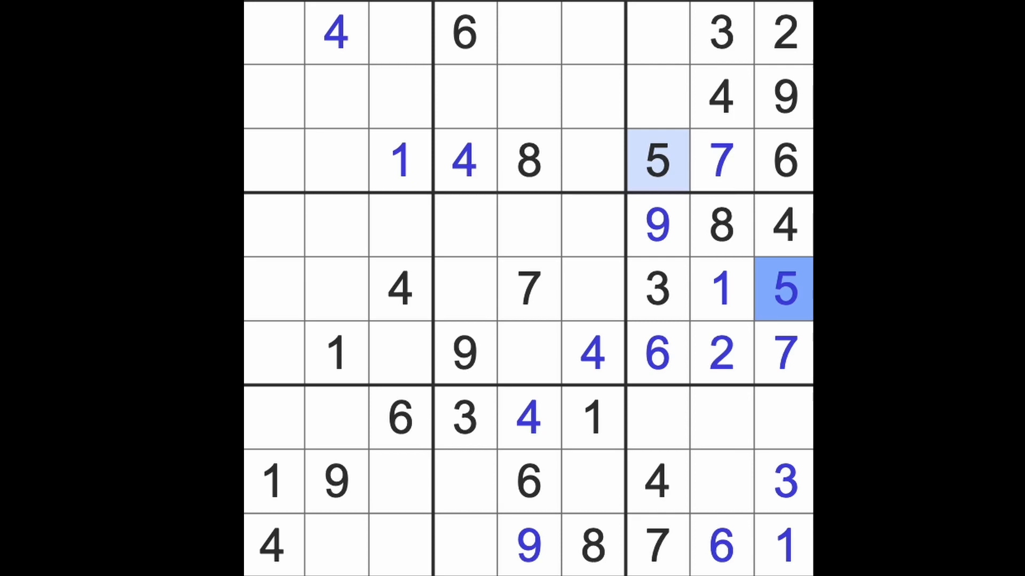
Step: Enter 8 at row 7, column 9, then check column 8 and enter 9 at row 7, column 8
left_click(784, 416)
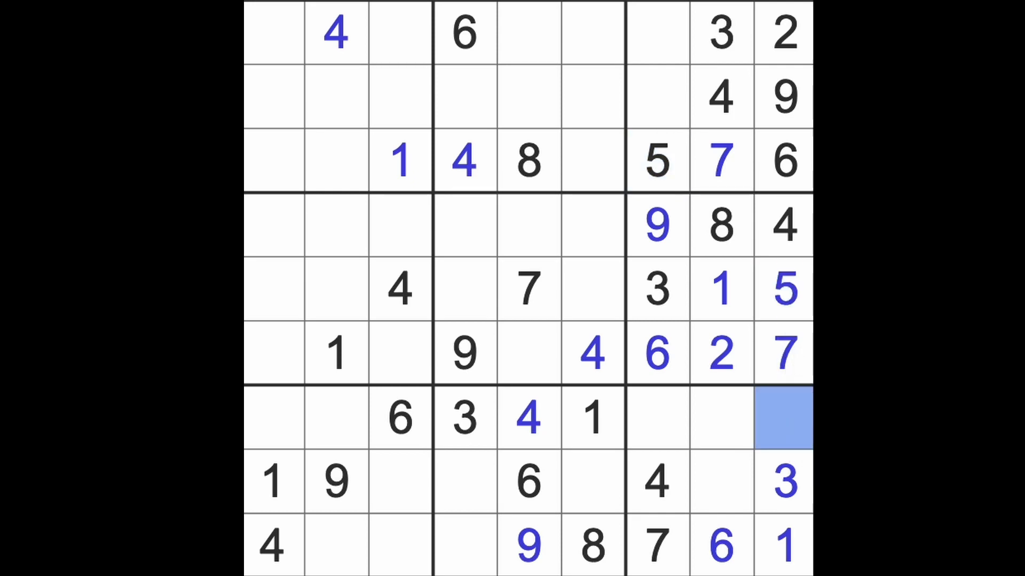
type("8")
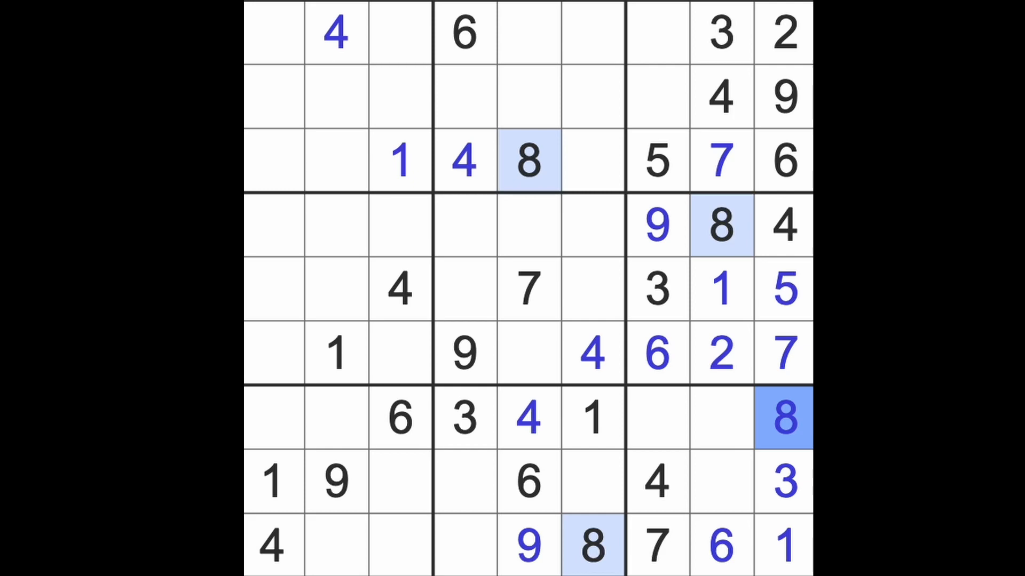
left_click(658, 432)
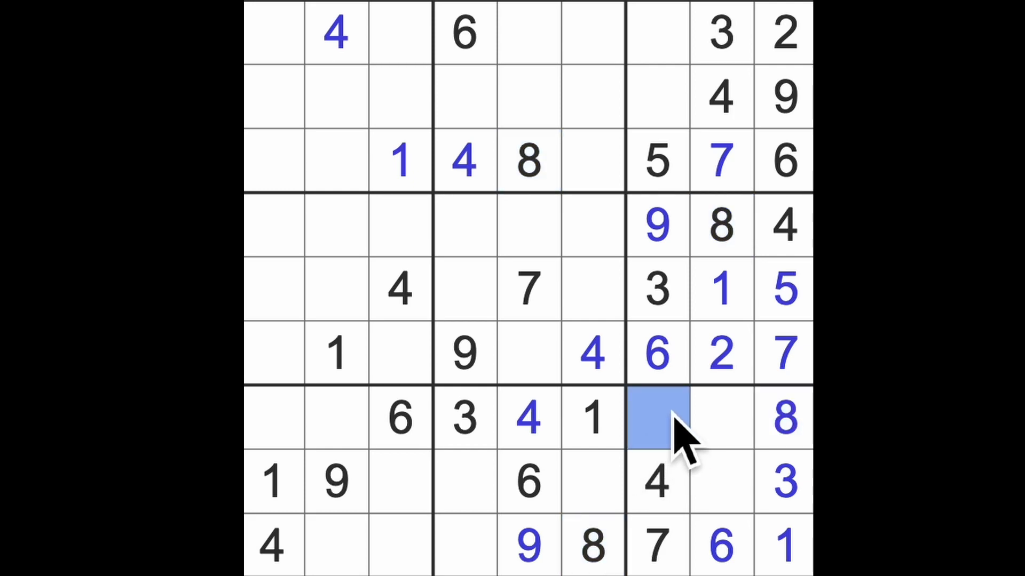
left_click_drag(726, 473, 724, 417)
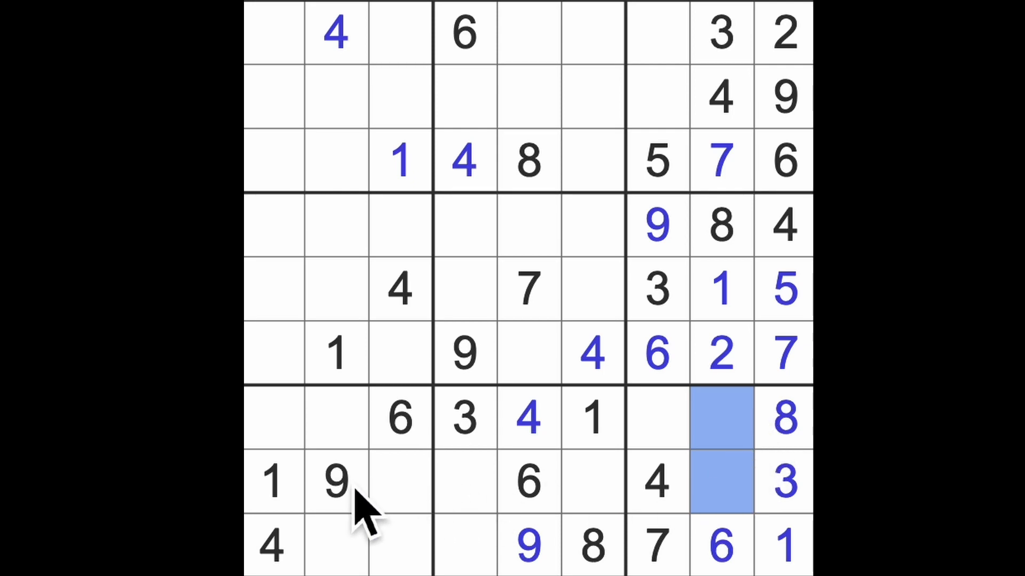
left_click_drag(337, 480, 697, 488)
left_click(716, 425)
type("9")
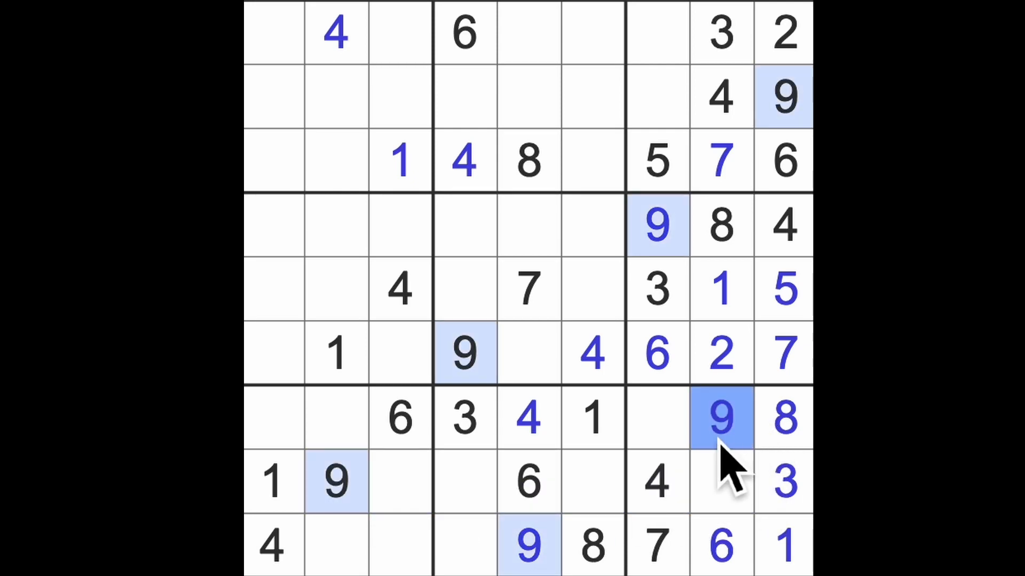
Step: Enter 5 at row 8 column 8 and 2 at row 7 column 7, checking column 7 and row 7
left_click(724, 480)
type("5")
left_click(656, 418)
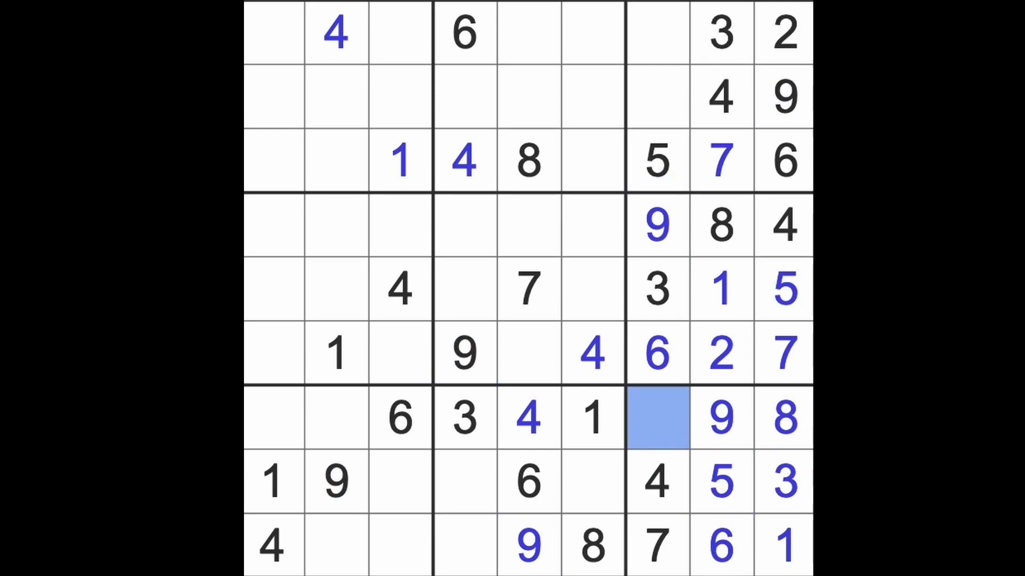
type("2")
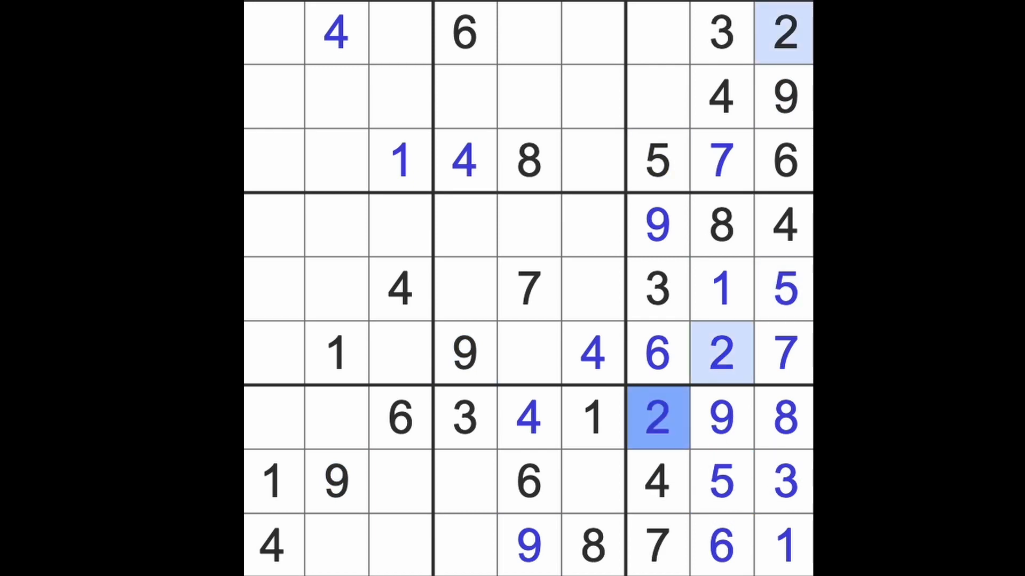
left_click_drag(656, 33, 657, 97)
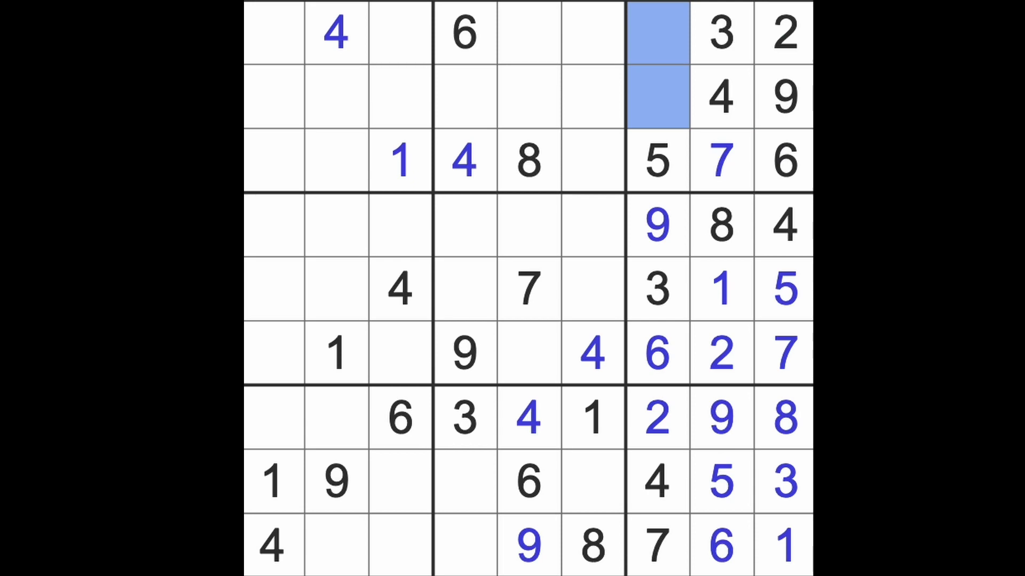
left_click_drag(353, 417, 275, 432)
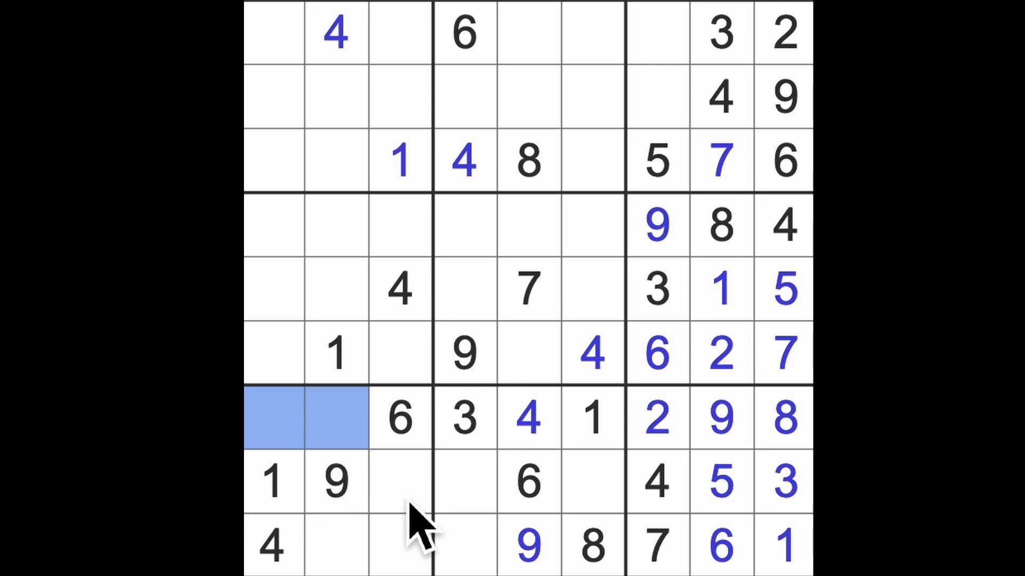
Step: Mark the bottom-left box and row 9, then enter 8 at row 8, column 3
left_click_drag(408, 501, 357, 553)
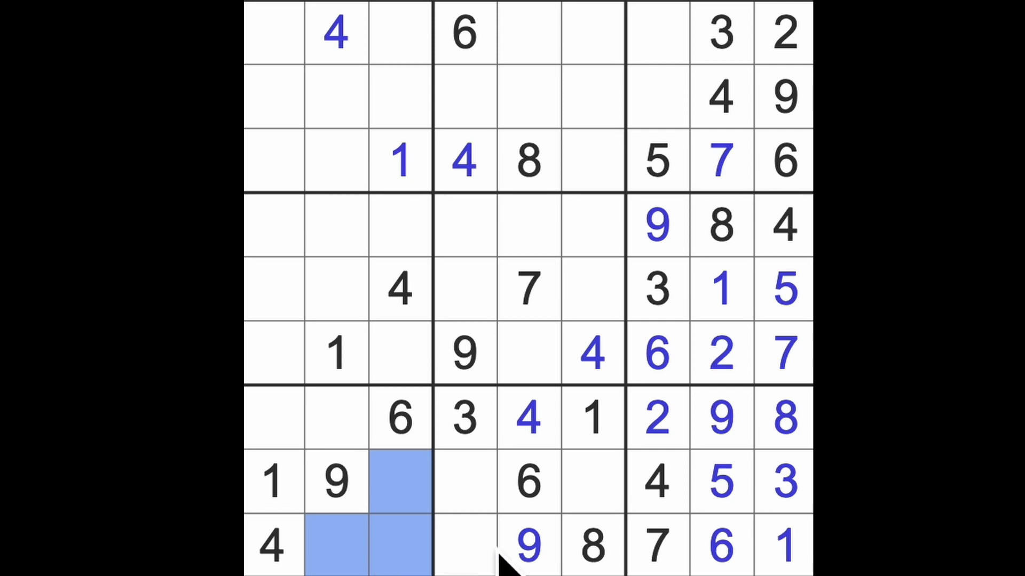
left_click(593, 553)
left_click_drag(528, 552, 336, 553)
left_click(404, 488)
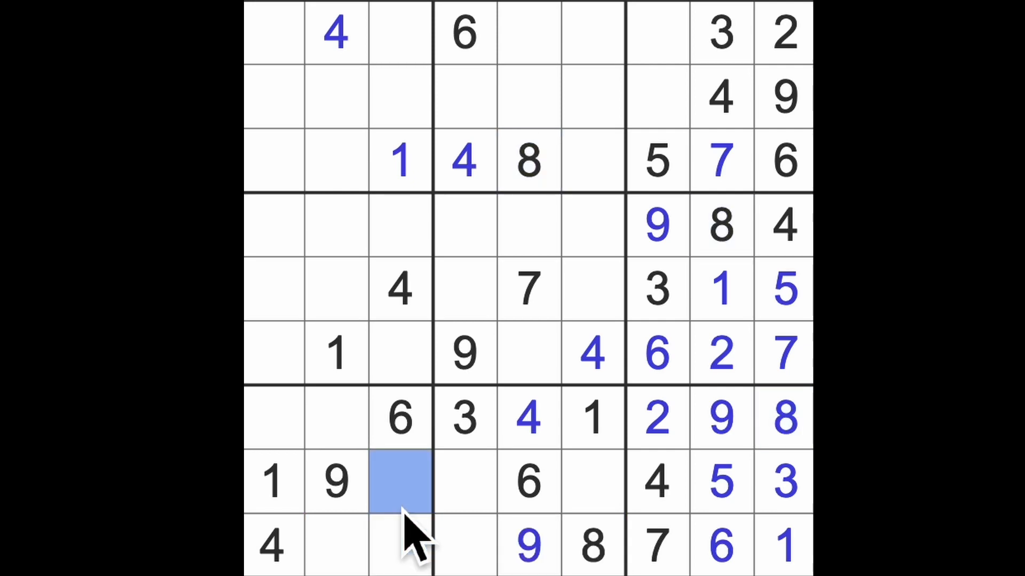
type("8")
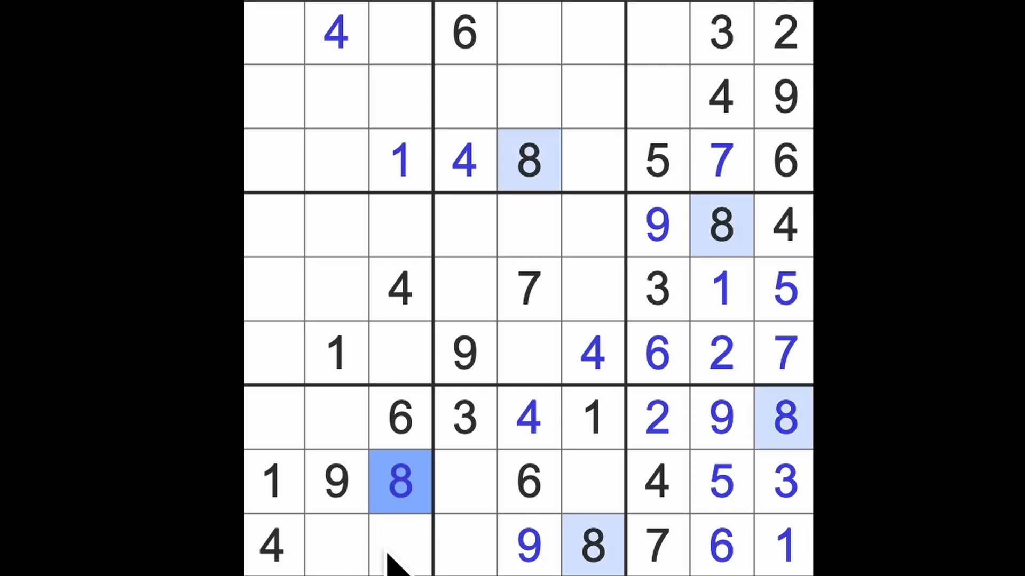
Step: Enter 5 at row 9, column 4, check row 8's open cells, and highlight the 6s
left_click_drag(401, 553, 336, 553)
left_click(468, 548)
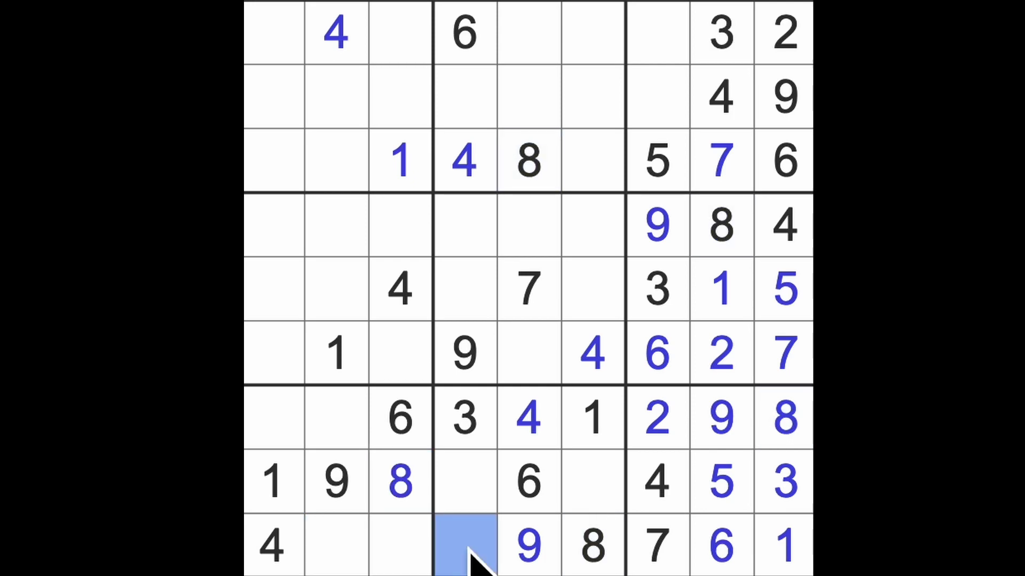
type("5")
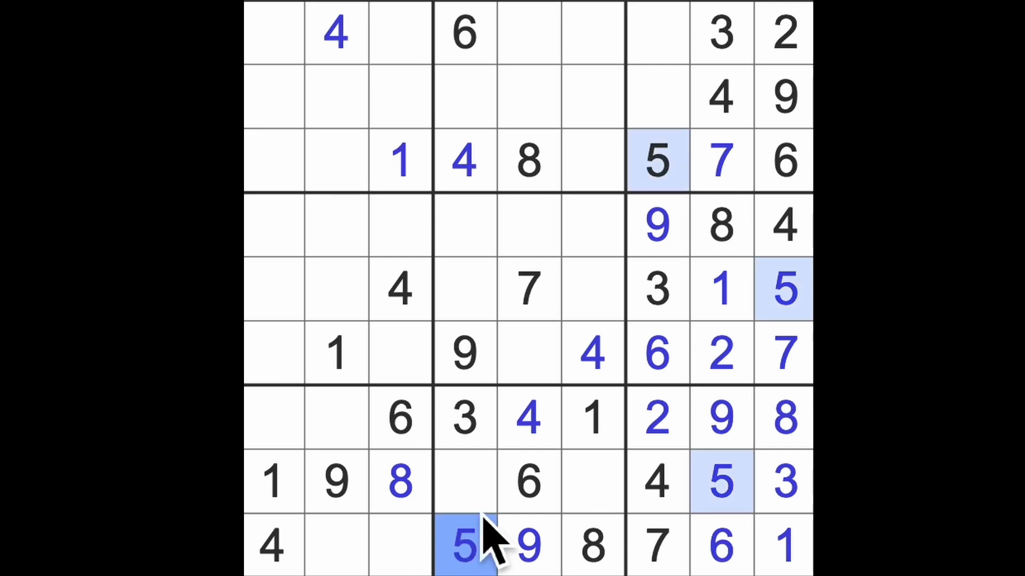
left_click(469, 480)
left_click(593, 484, "ctrl")
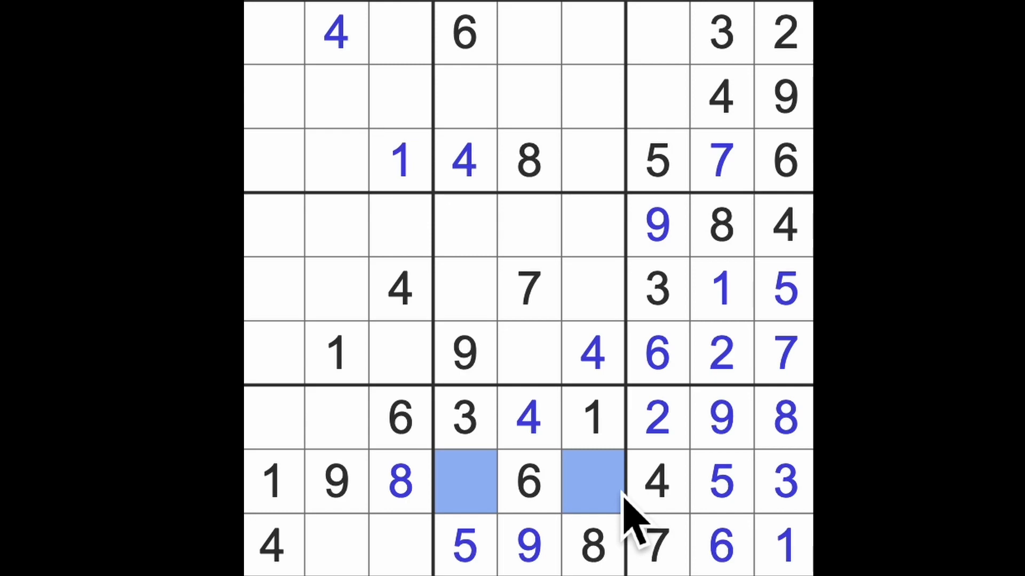
key("Escape")
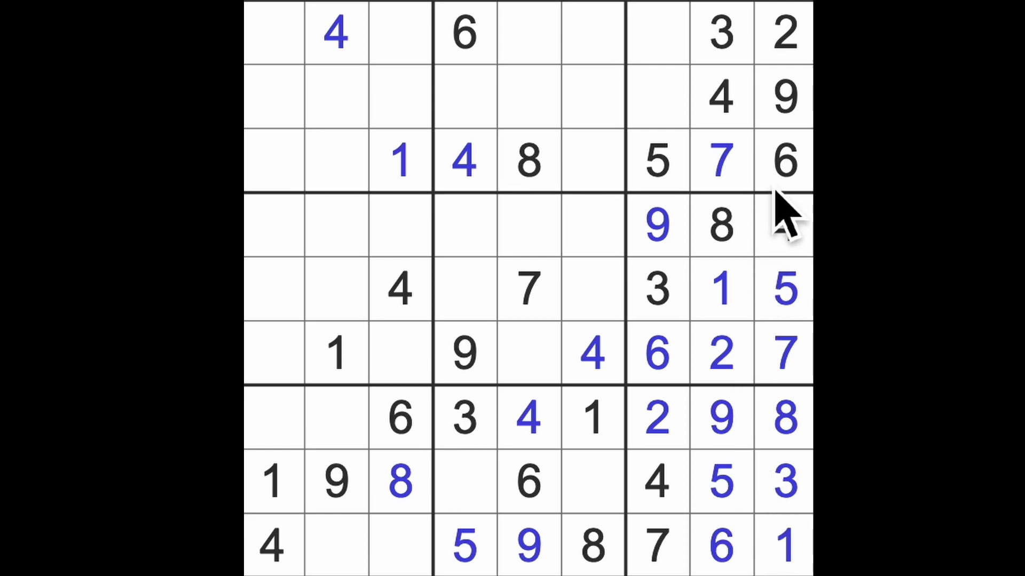
left_click(780, 173)
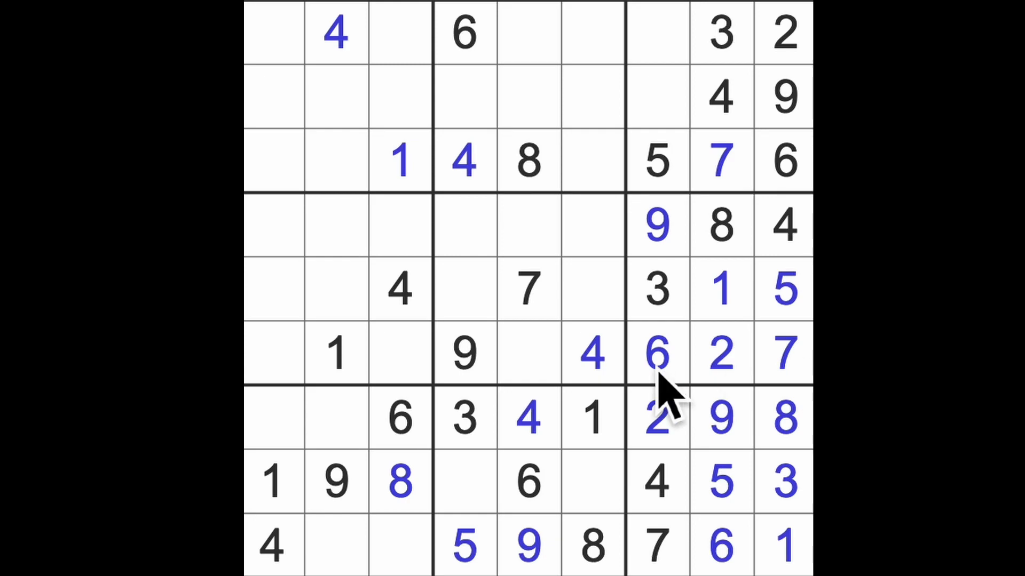
left_click_drag(529, 160, 528, 289)
left_click(550, 356, "ctrl")
left_click_drag(400, 481, 400, 416)
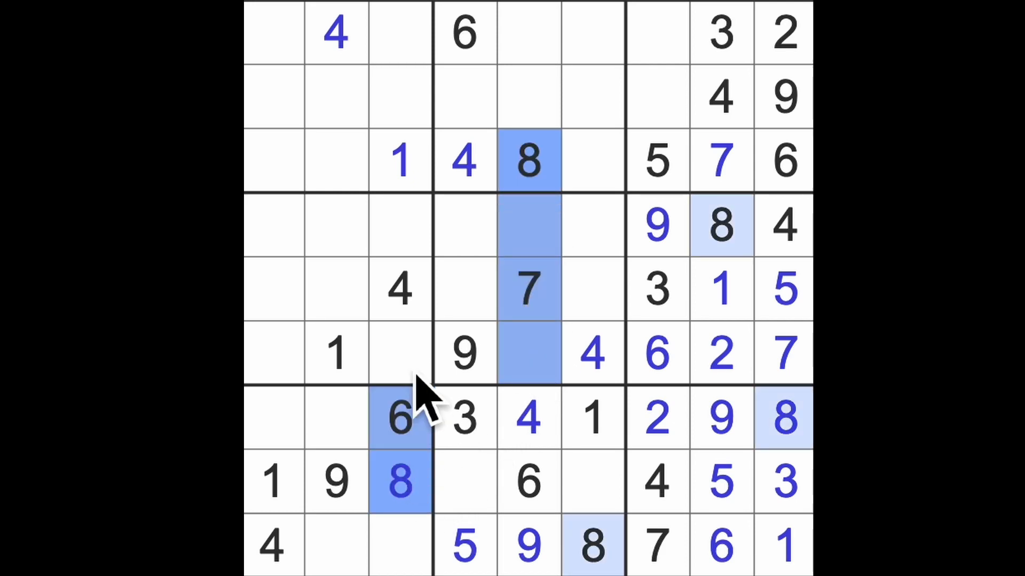
left_click(400, 352, "ctrl")
left_click(276, 356)
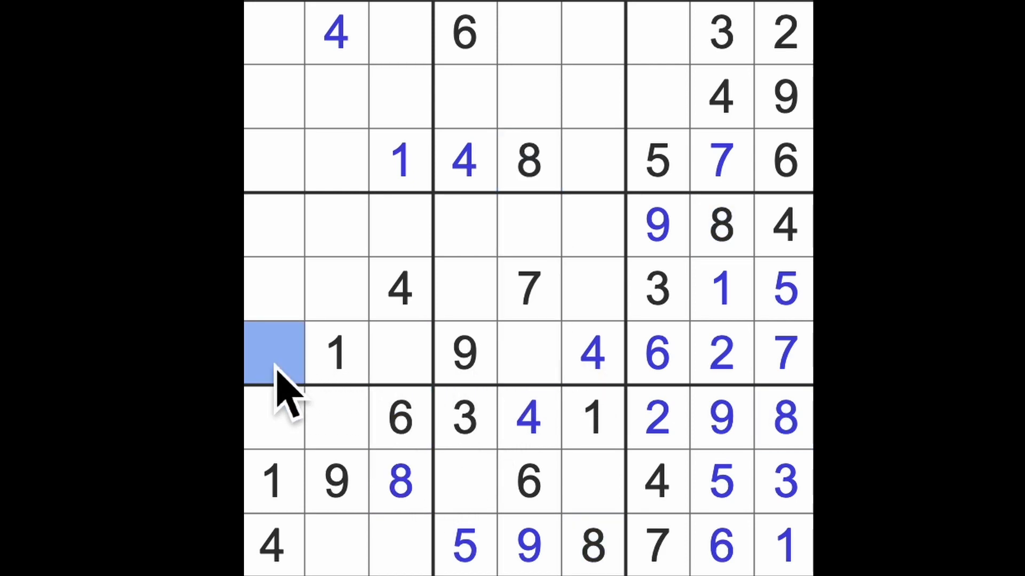
type("8")
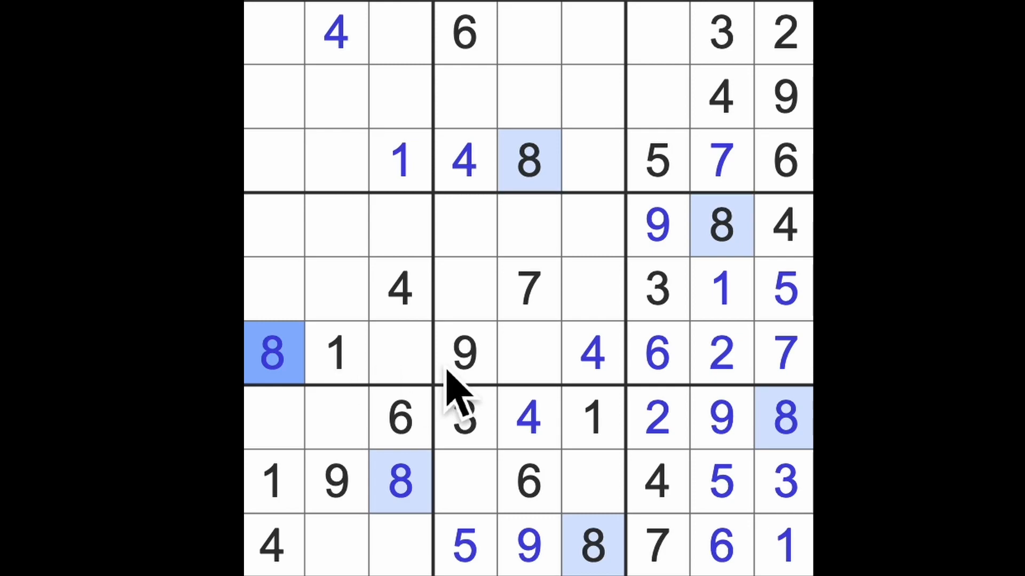
left_click(400, 352)
left_click(533, 356, "ctrl")
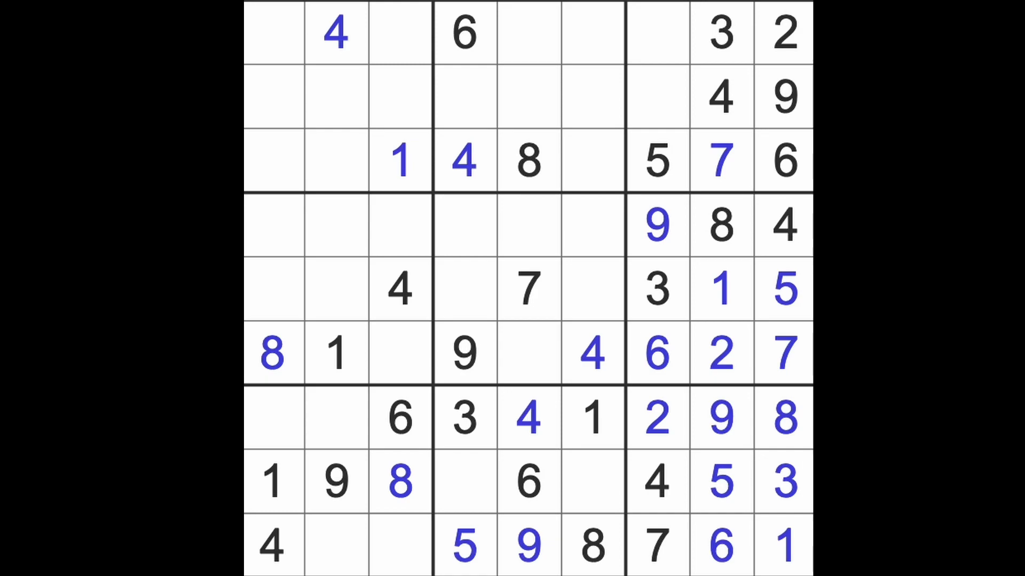
left_click(593, 417)
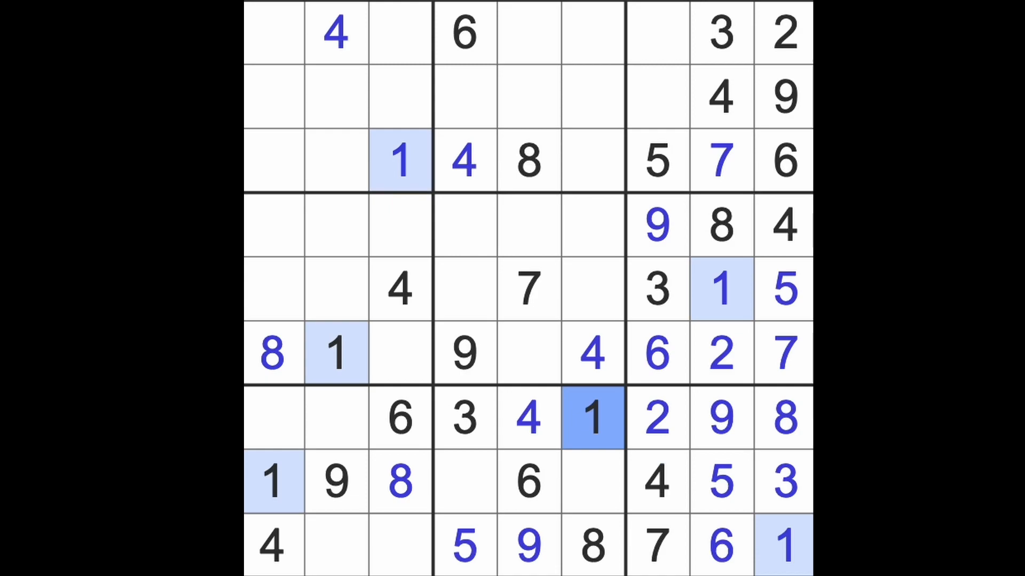
left_click(723, 353)
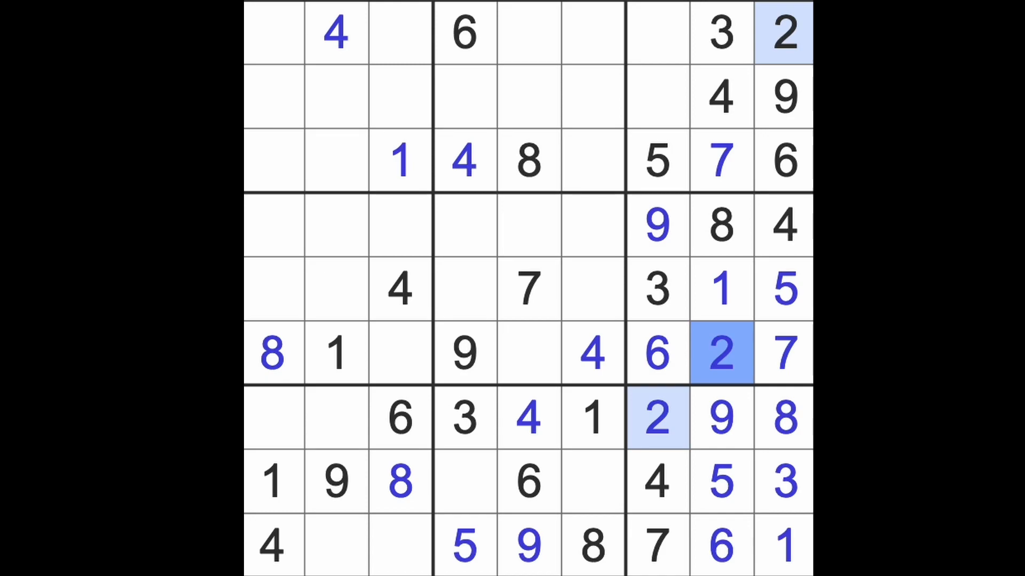
left_click(671, 308)
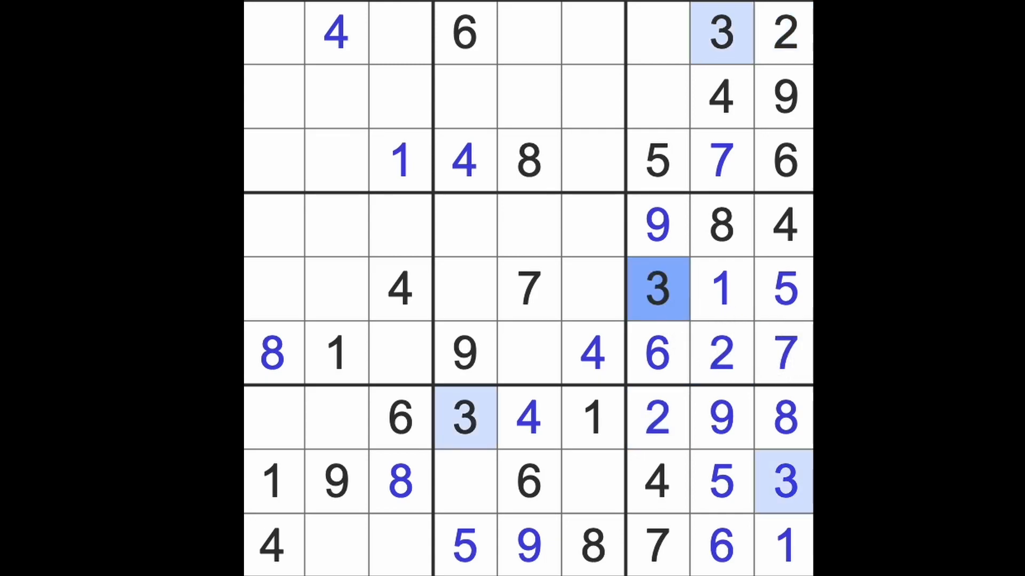
left_click(785, 228)
left_click(785, 289)
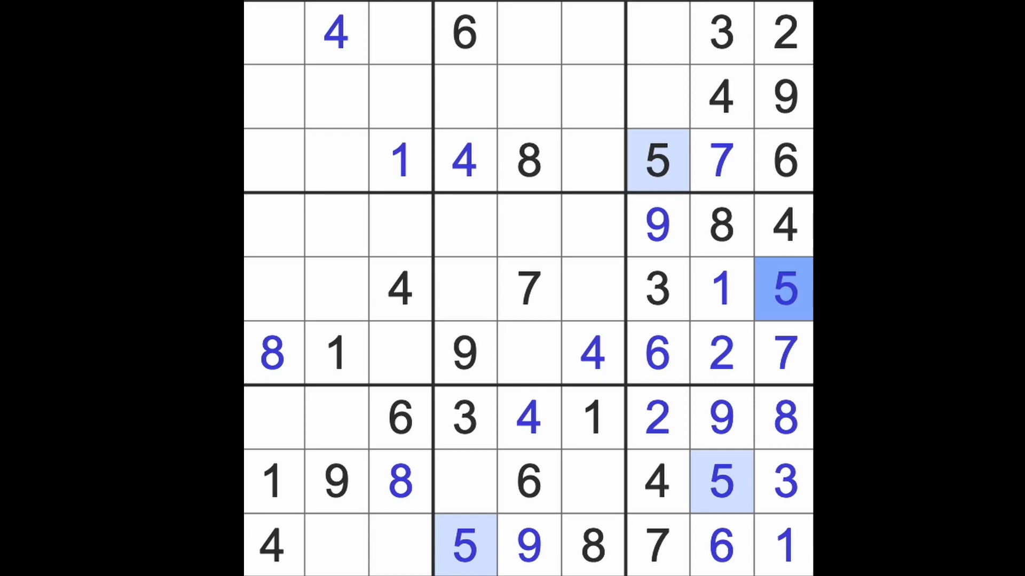
left_click(665, 357)
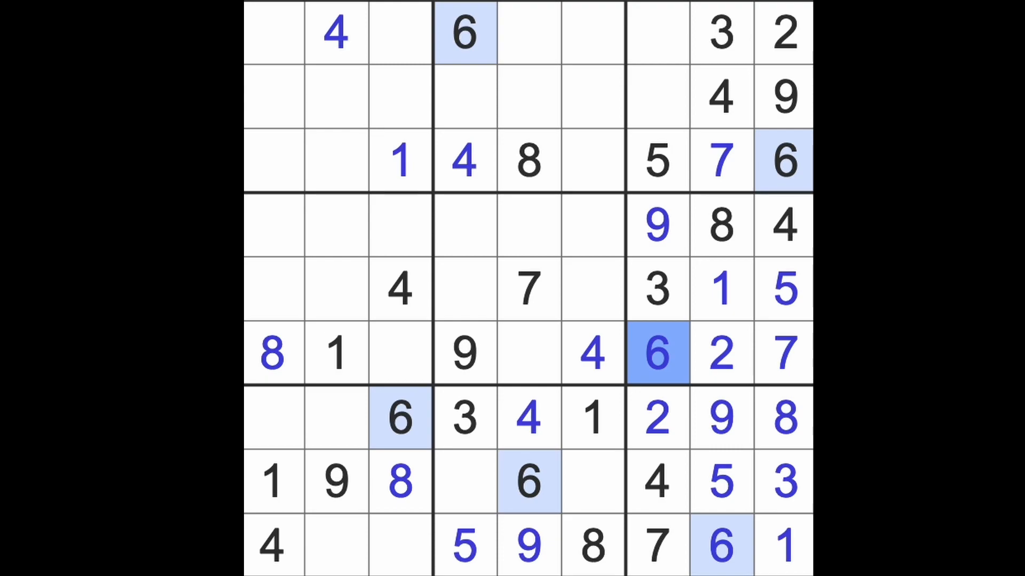
left_click(788, 373)
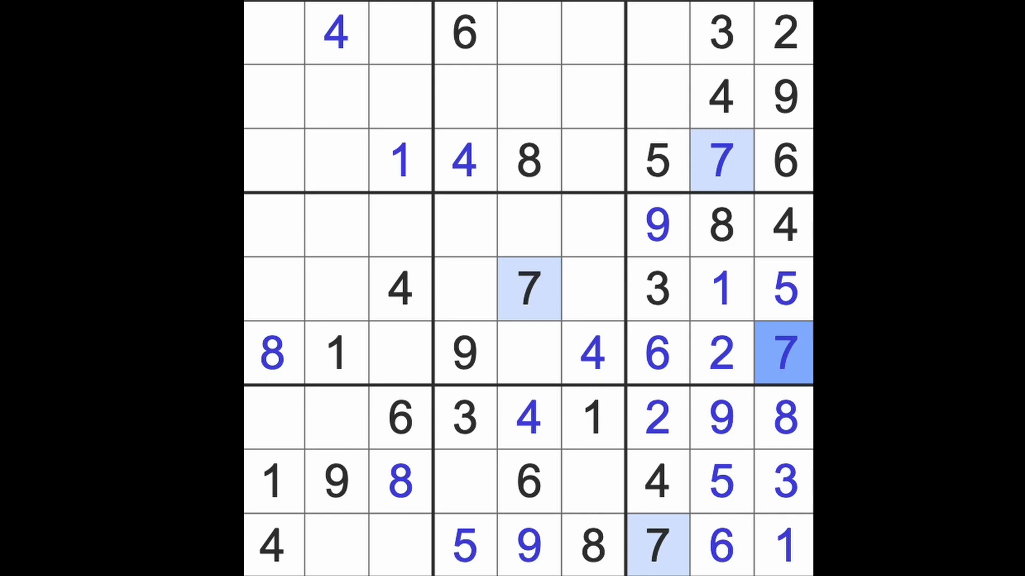
Step: Highlight the 8s, rule out columns 1 and 3, and enter 8 at row 2, column 2
left_click(805, 439)
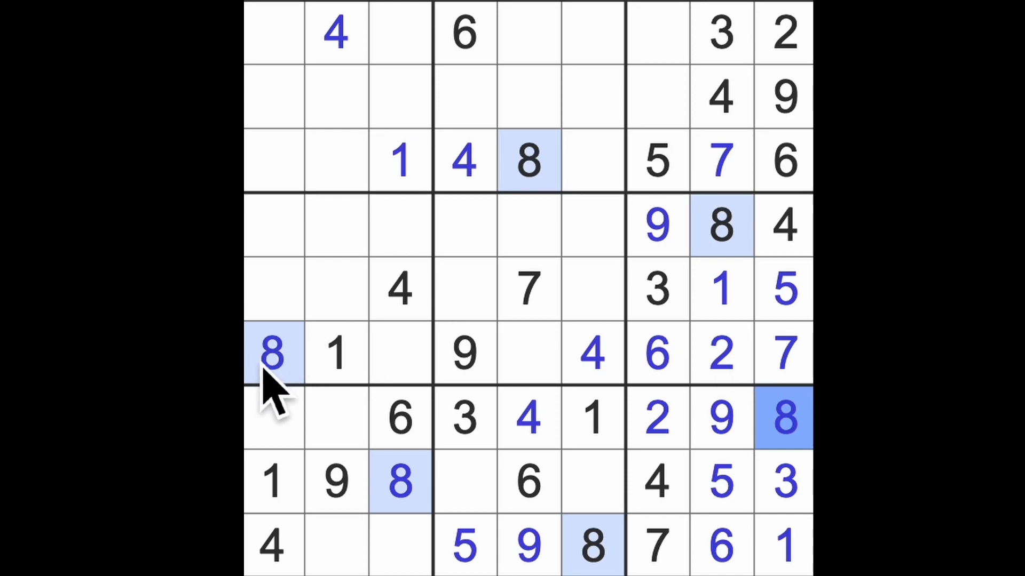
left_click_drag(272, 352, 272, 32)
left_click_drag(401, 481, 400, 32)
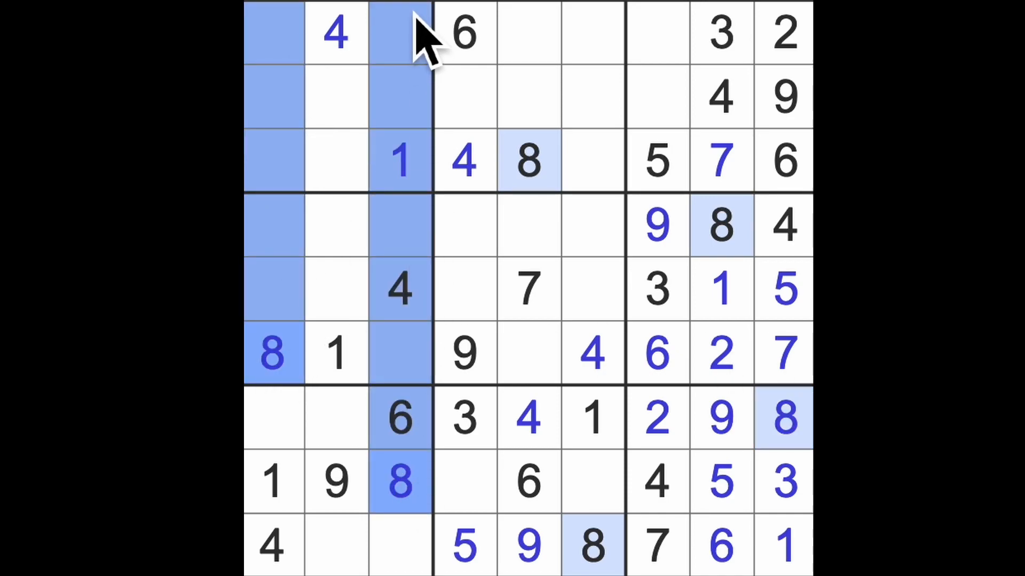
left_click_drag(528, 160, 464, 160)
left_click(337, 96)
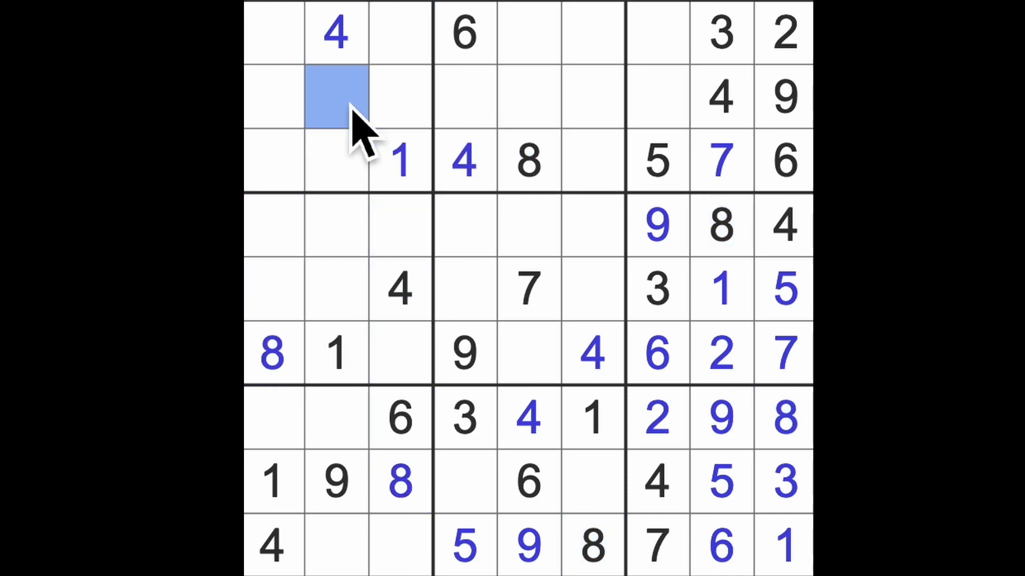
type("8")
Step: Enter 8 at row 1 column 7, 1 at row 2 column 7 and 1 at row 1 column 5
left_click_drag(336, 96, 725, 112)
left_click(657, 32)
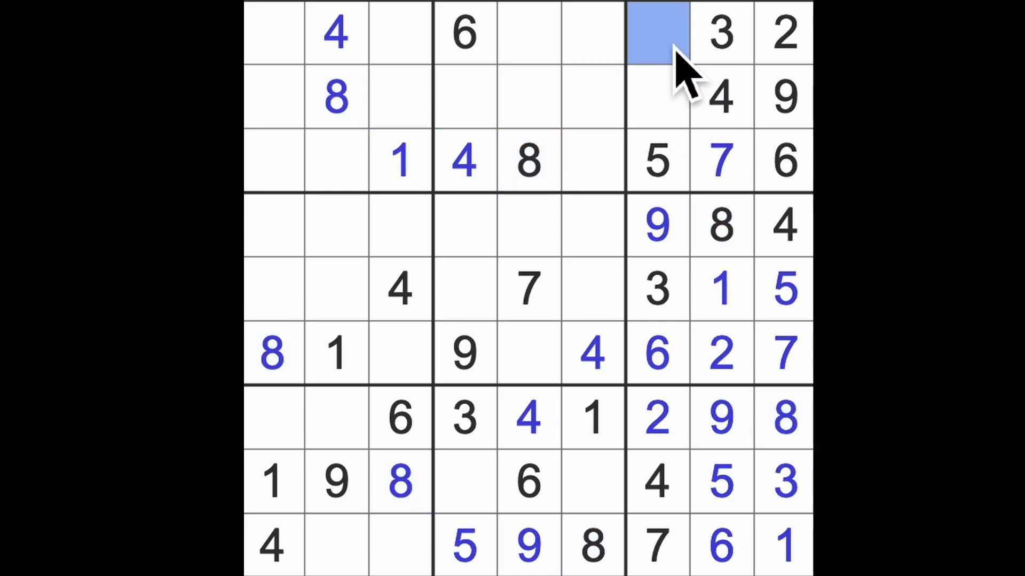
type("8")
left_click(656, 96)
type("1")
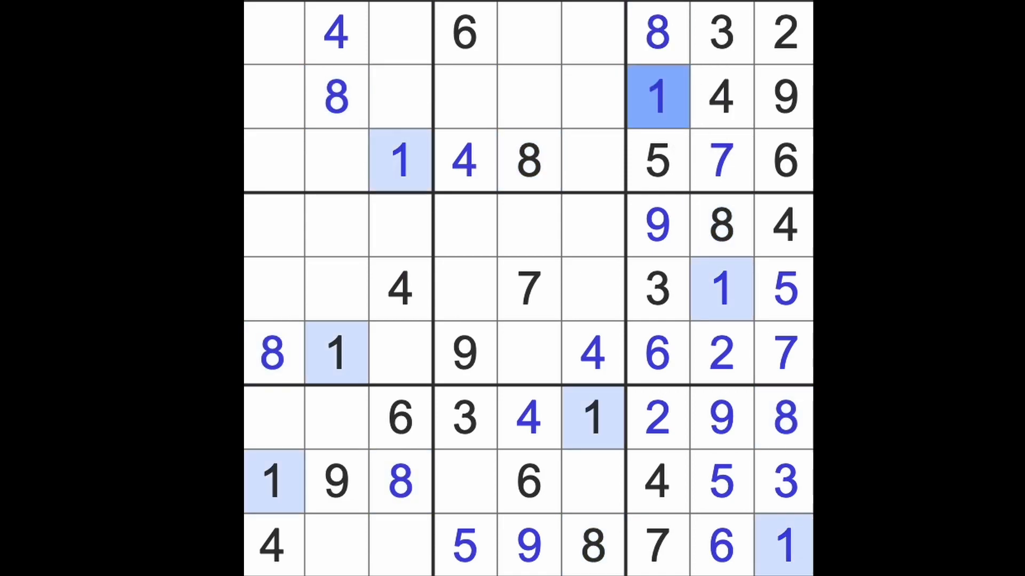
left_click_drag(657, 97, 464, 96)
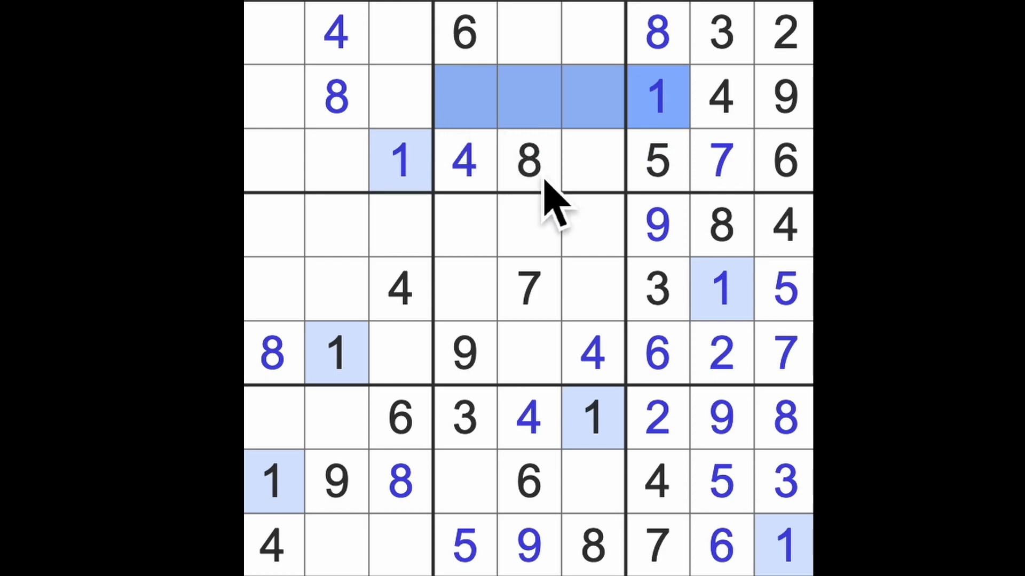
left_click_drag(593, 424, 596, 32)
left_click(545, 40)
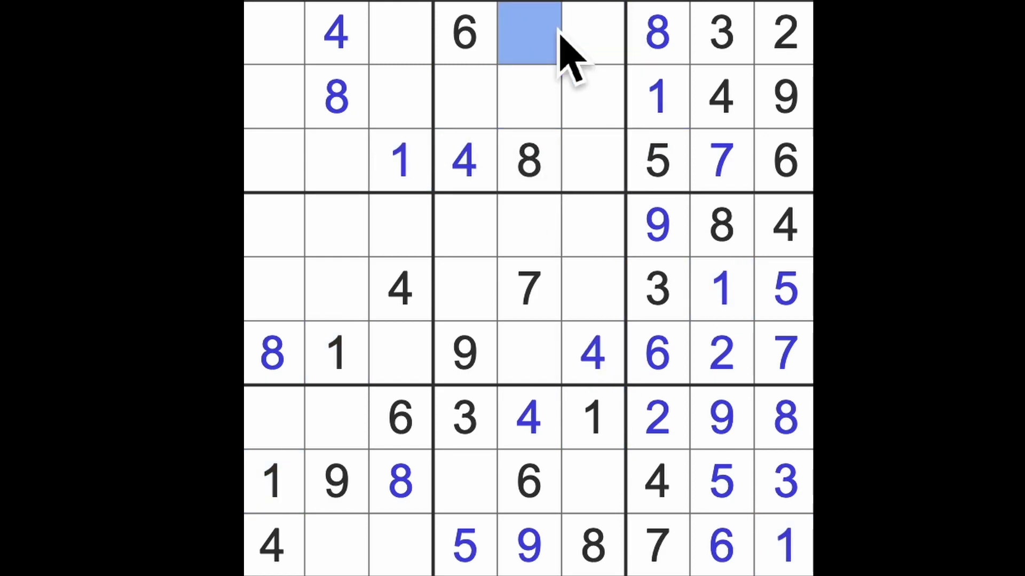
type("1")
Step: Enter 1 at row 4, column 4, then check columns 5–6 and enter 8 at row 5, column 4
left_click_drag(529, 32, 529, 352)
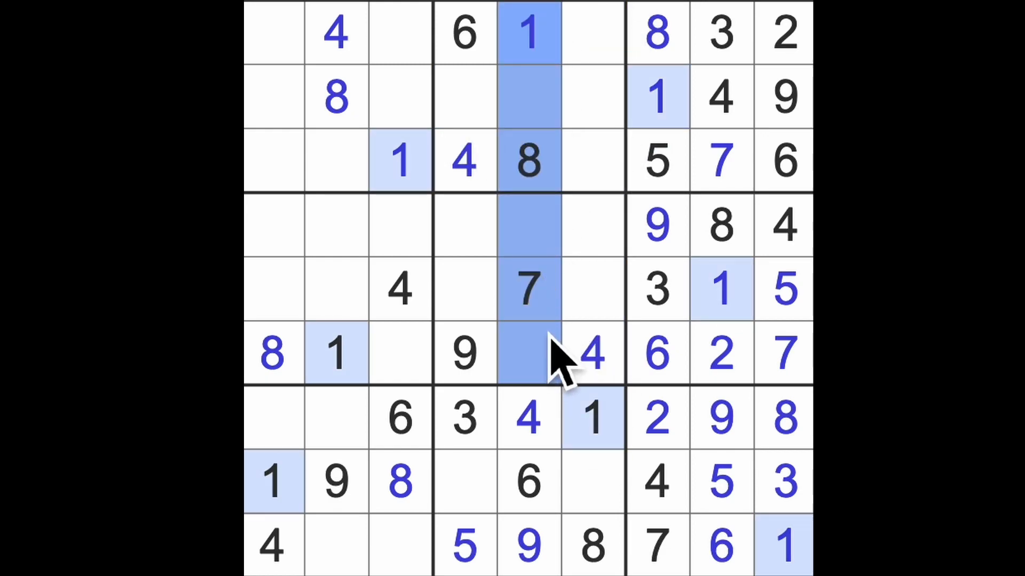
left_click(605, 417)
type("1")
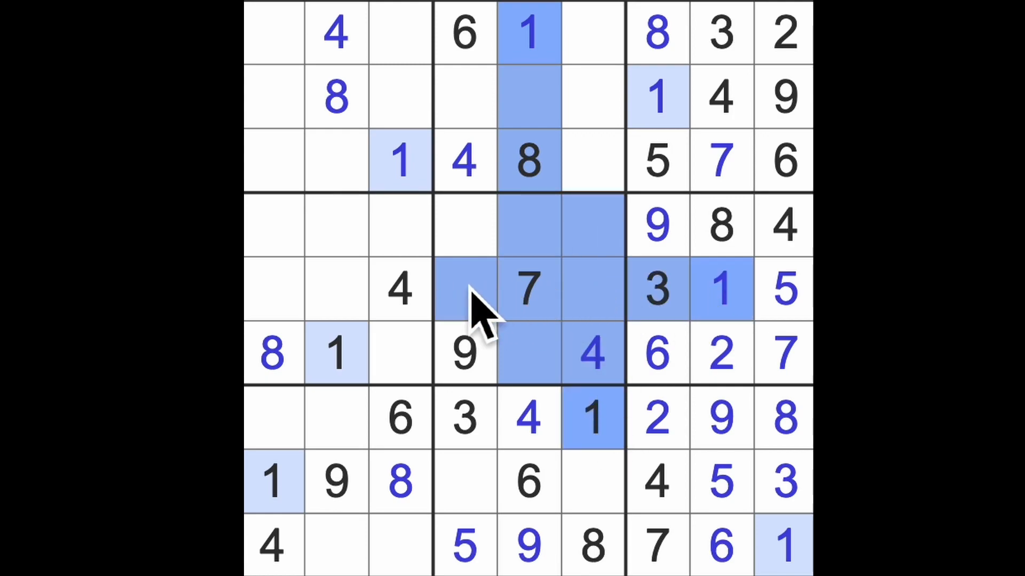
left_click(468, 232)
type("1")
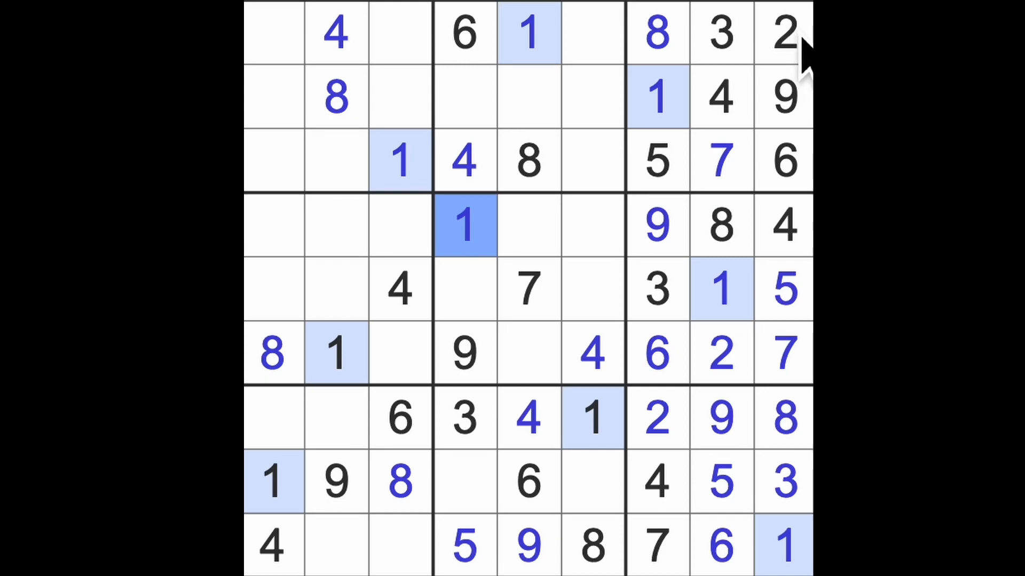
left_click(659, 34)
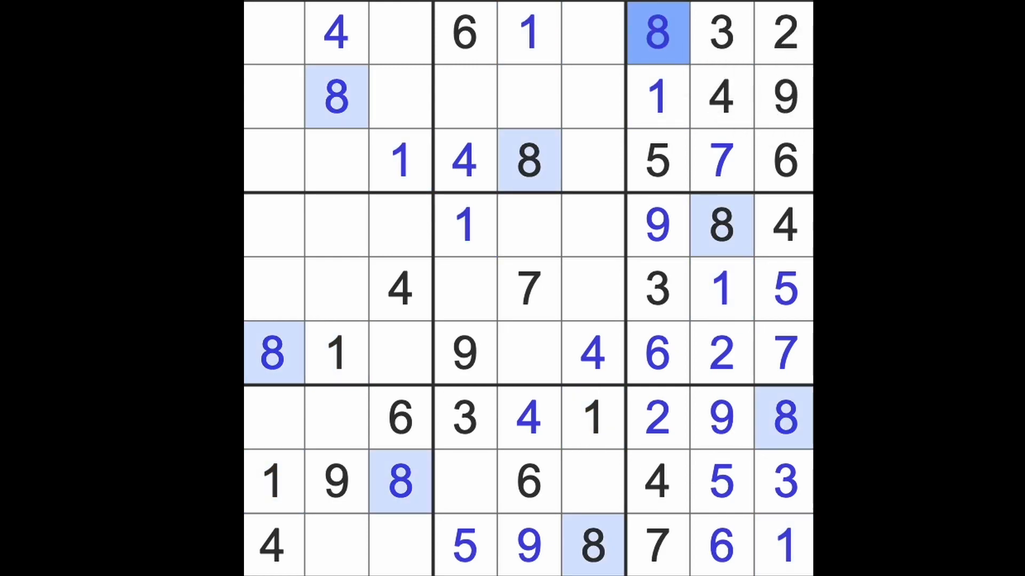
left_click_drag(530, 161, 530, 356)
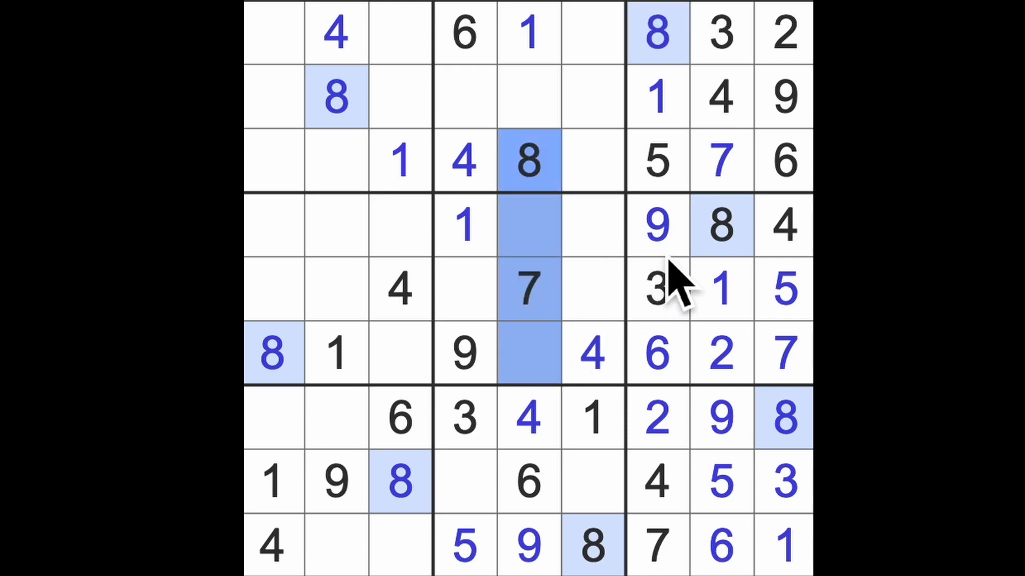
left_click_drag(593, 545, 593, 228)
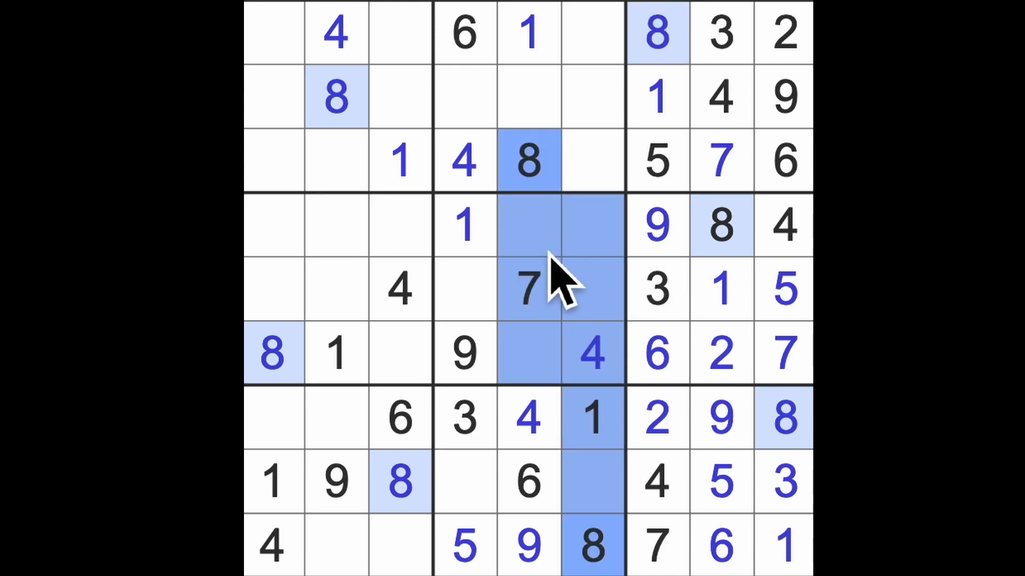
left_click(464, 288)
type("8")
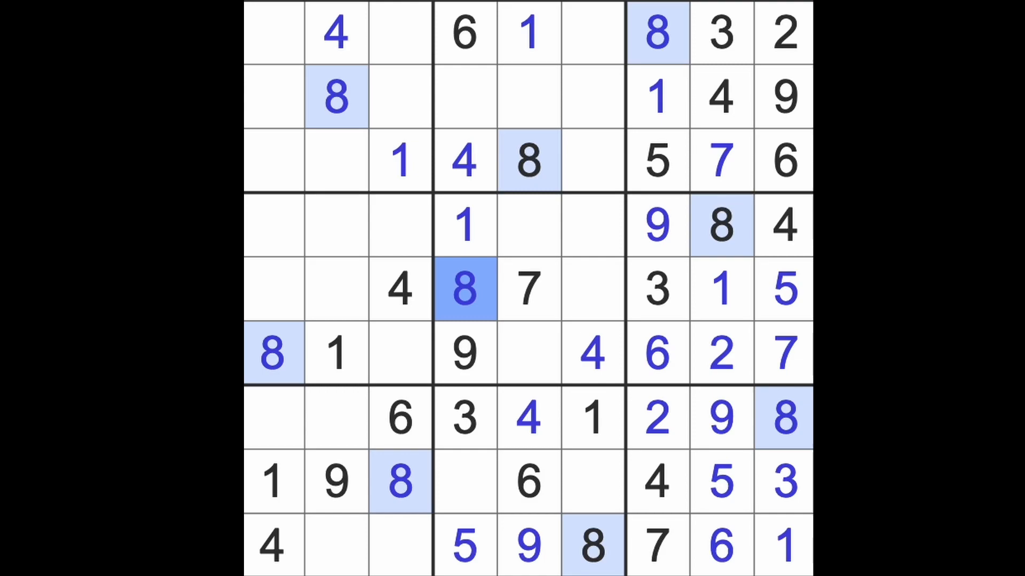
left_click(593, 481)
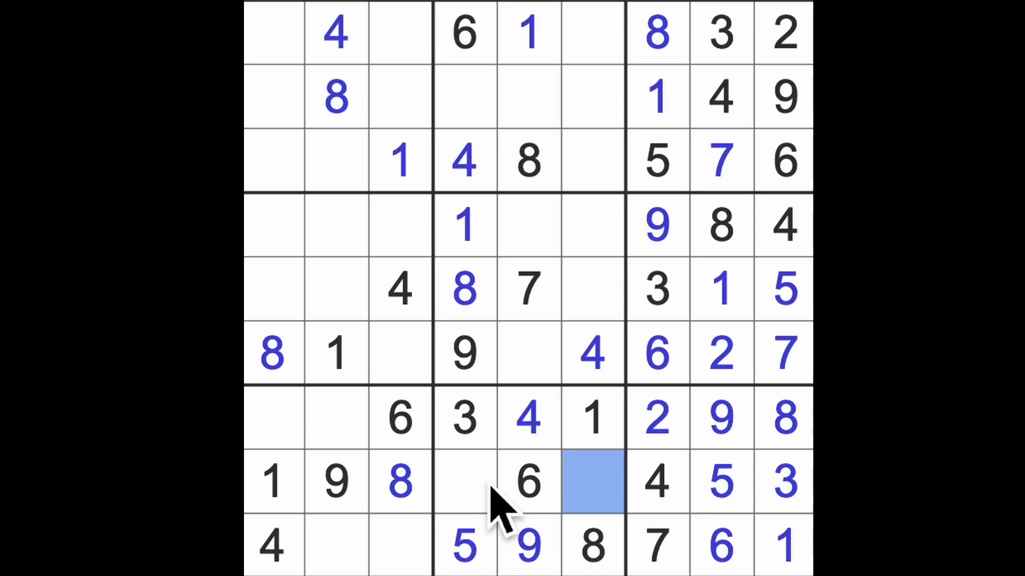
left_click(466, 480, "ctrl")
left_click(472, 120, "ctrl")
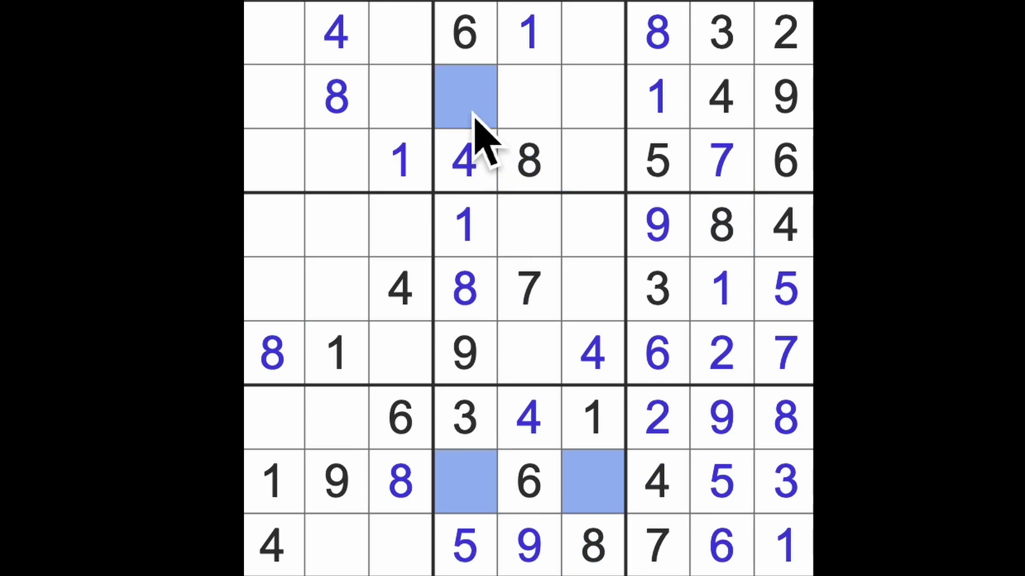
left_click(605, 112)
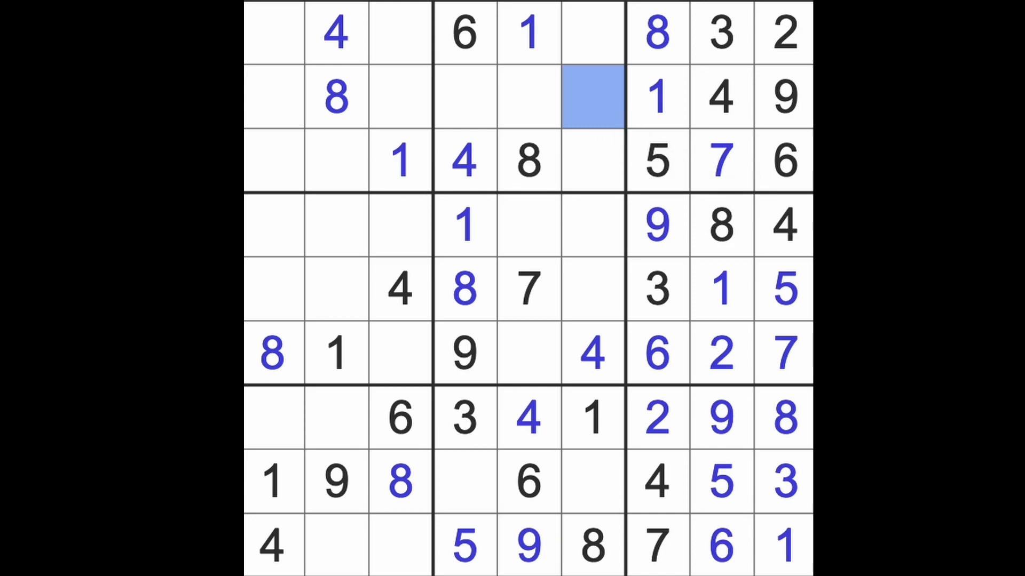
key("Escape")
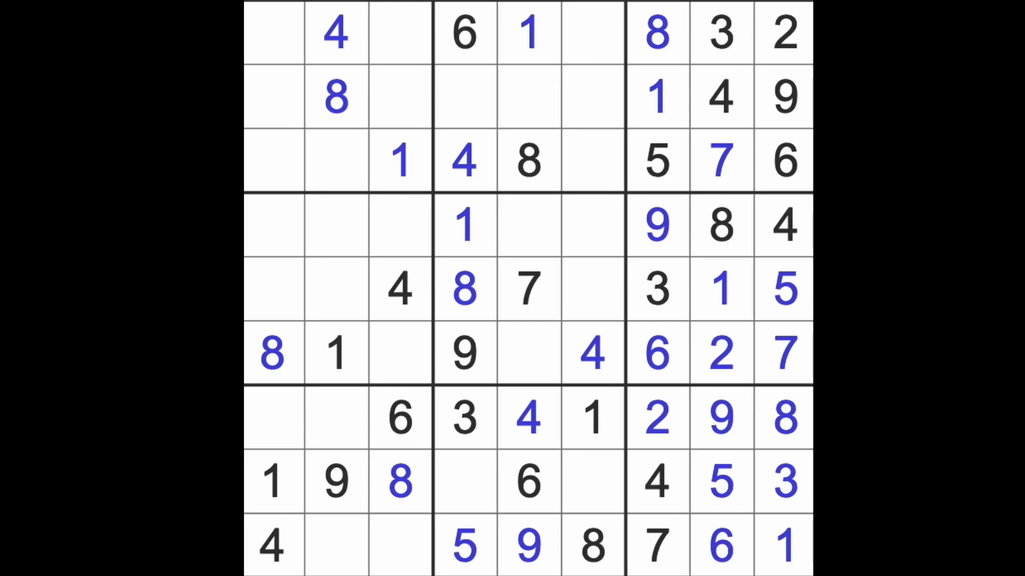
left_click(785, 34)
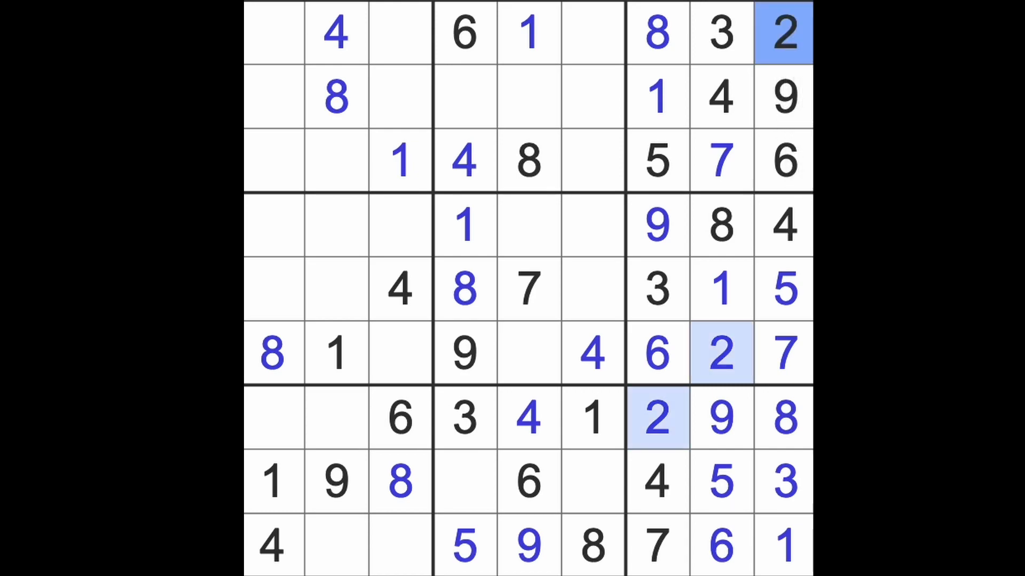
left_click(722, 33)
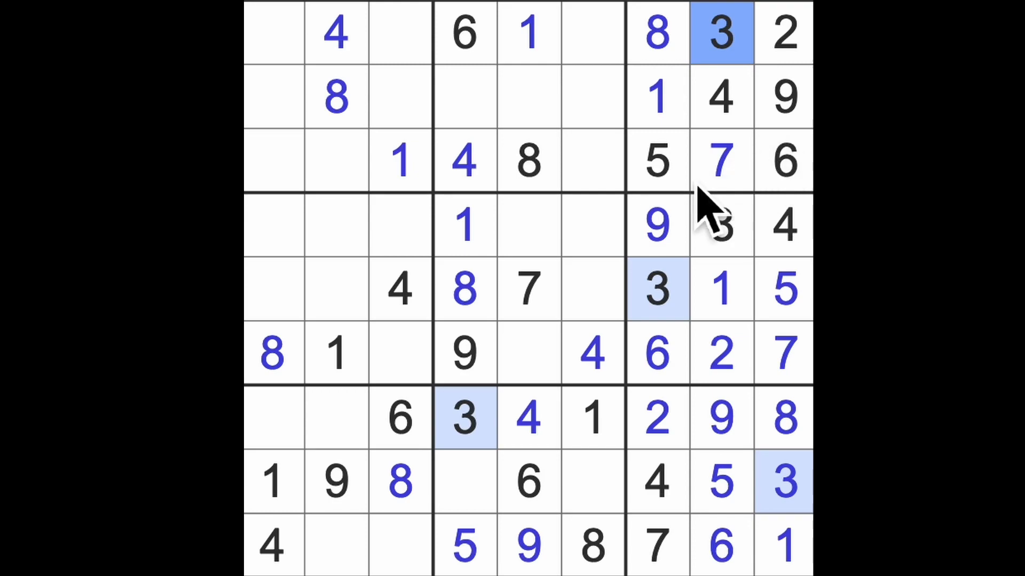
left_click(661, 164)
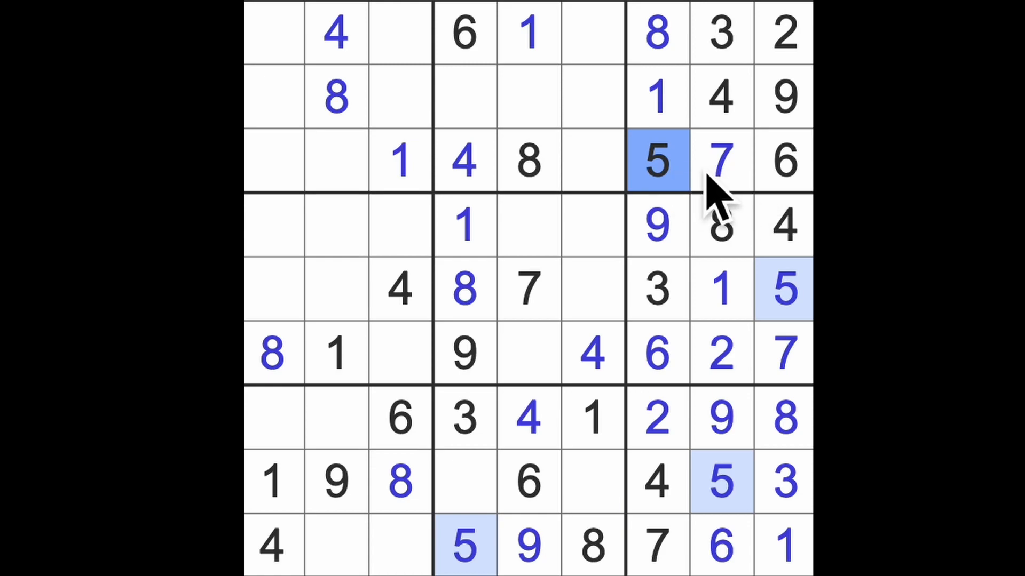
Step: Scan rows 3, 5 and 9 and mark column-2 candidate cells for the 6
left_click(721, 161)
left_click_drag(657, 160, 337, 160)
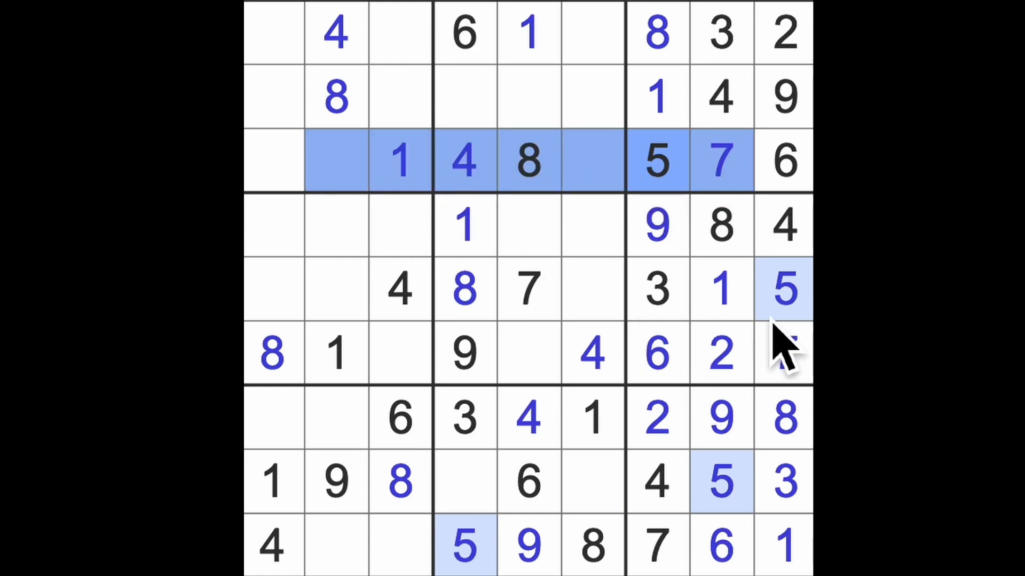
left_click_drag(784, 288, 337, 289)
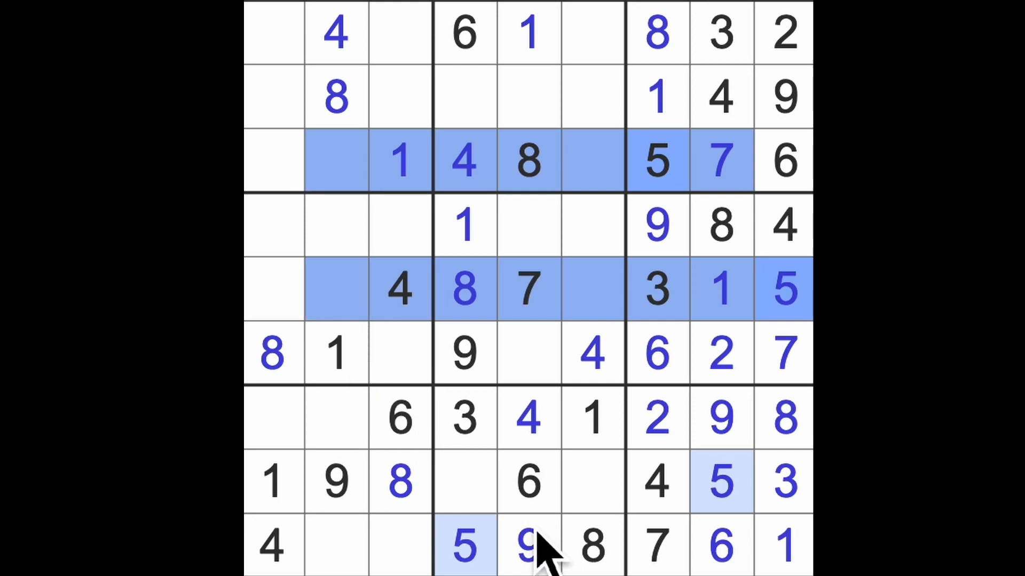
left_click(464, 545)
left_click_drag(493, 552, 657, 553)
left_click_drag(400, 552, 336, 553)
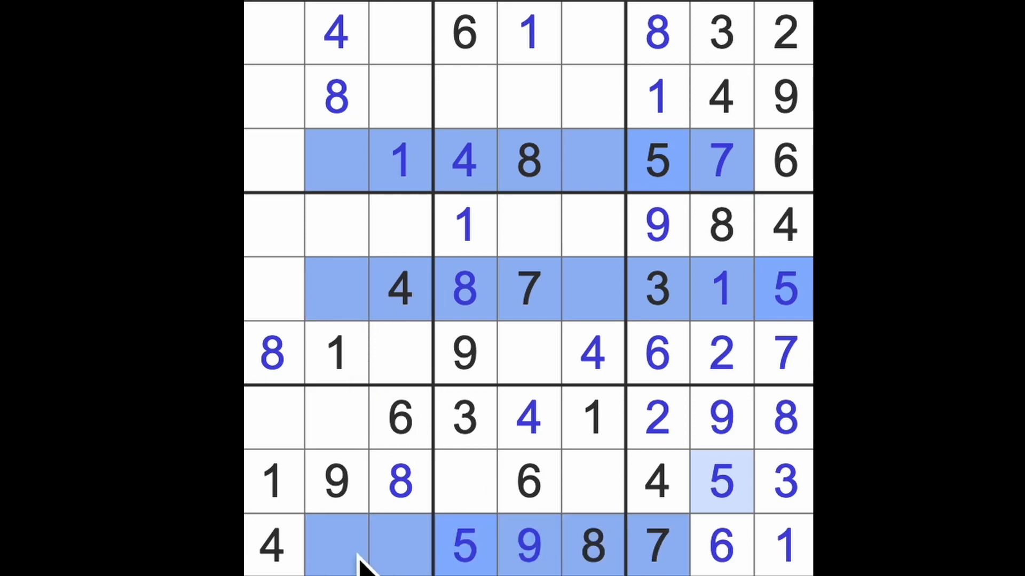
left_click(337, 420)
left_click(337, 229, "ctrl")
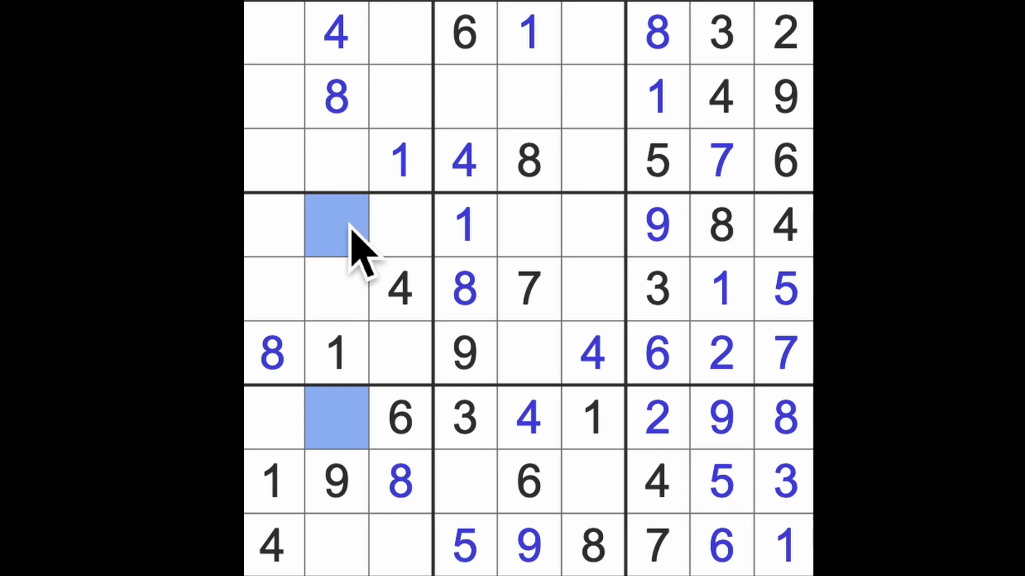
left_click(277, 420, "ctrl")
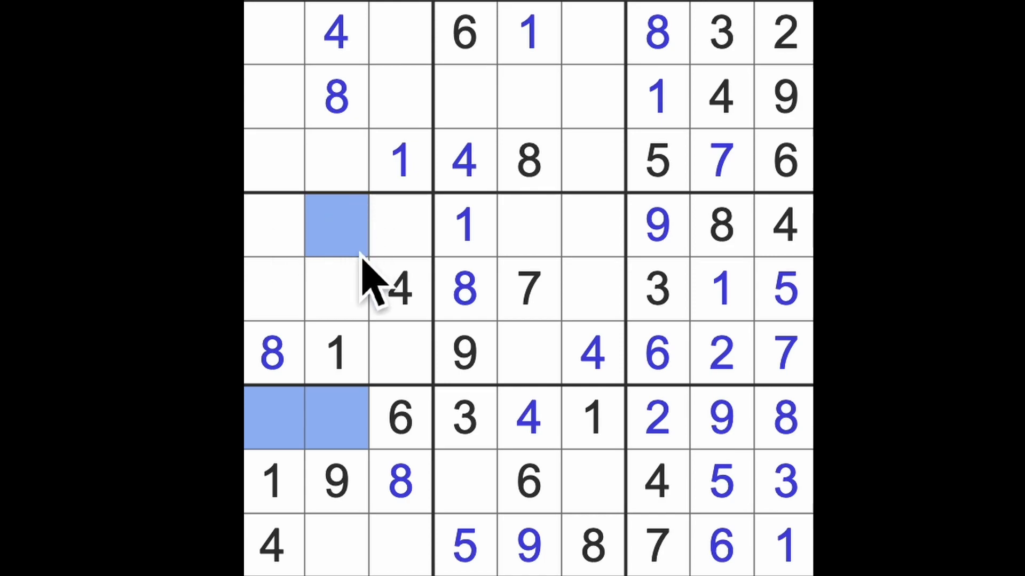
Step: Narrow the column 2 candidates, enter 6 at row 5, column 2, and mark row 9's open cells
left_click(340, 552)
left_click(336, 289)
left_click(336, 165)
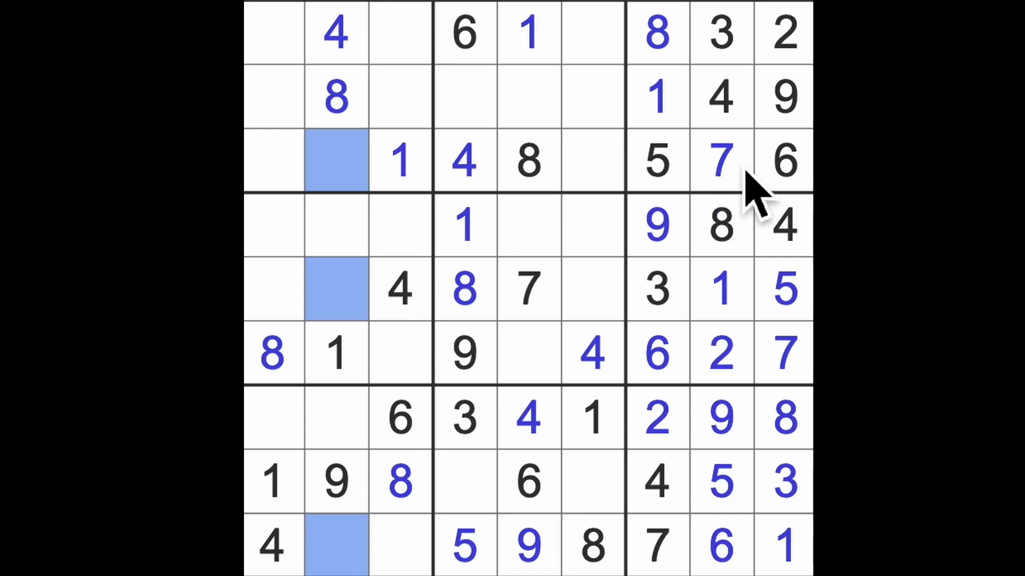
left_click_drag(789, 165, 373, 172)
left_click(401, 416)
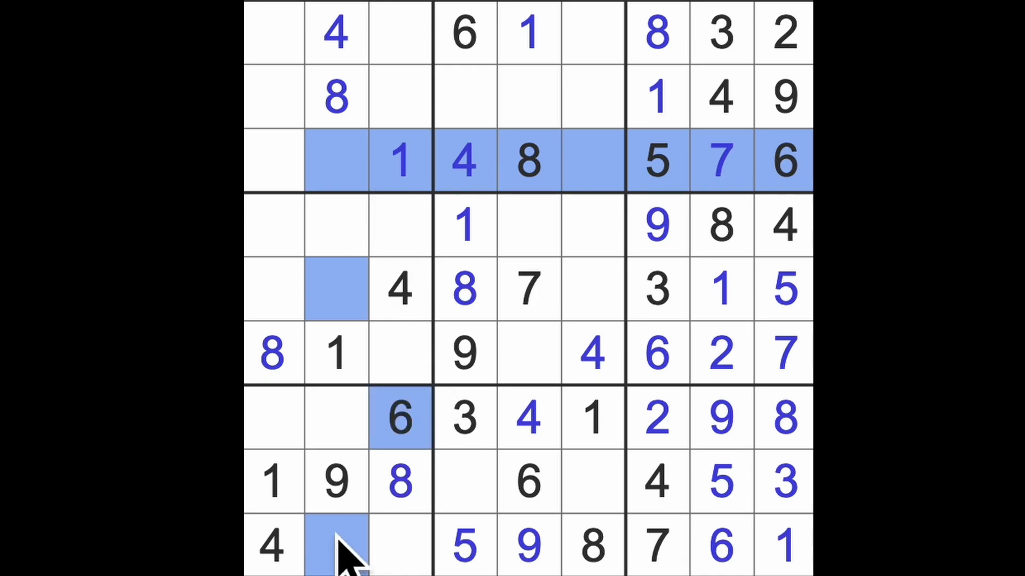
left_click(336, 552)
left_click(400, 416)
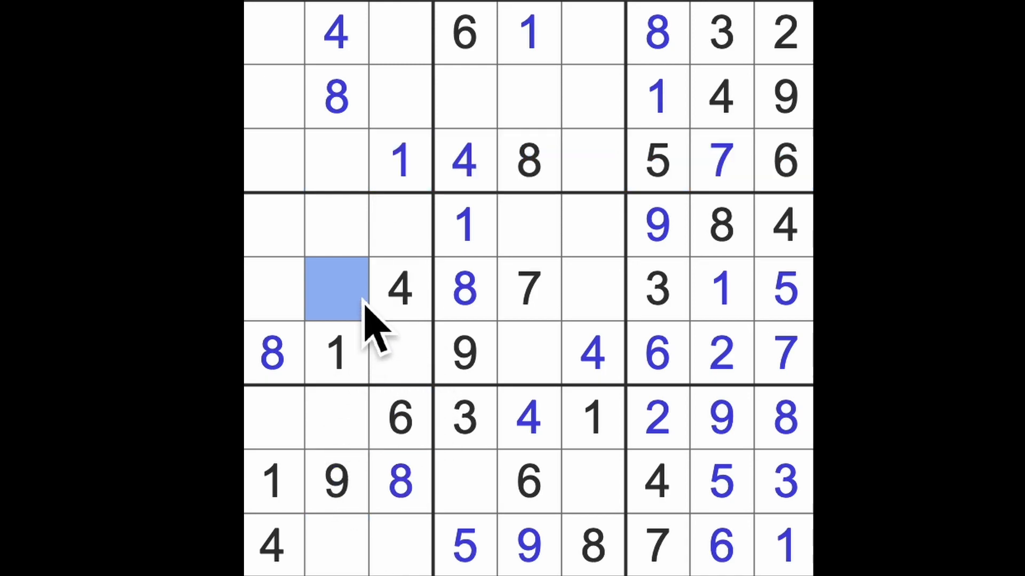
type("6")
left_click(337, 160)
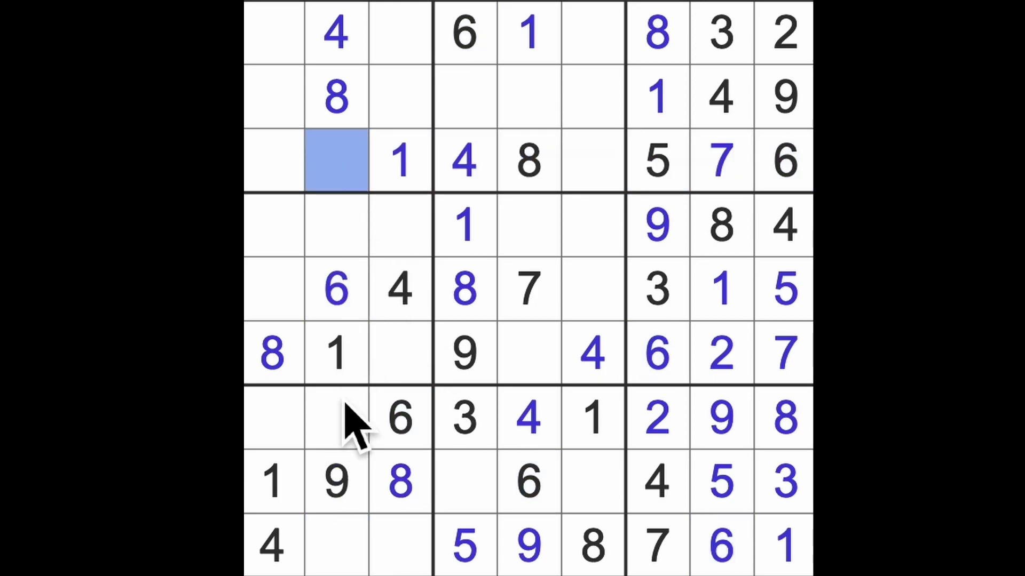
left_click(341, 549)
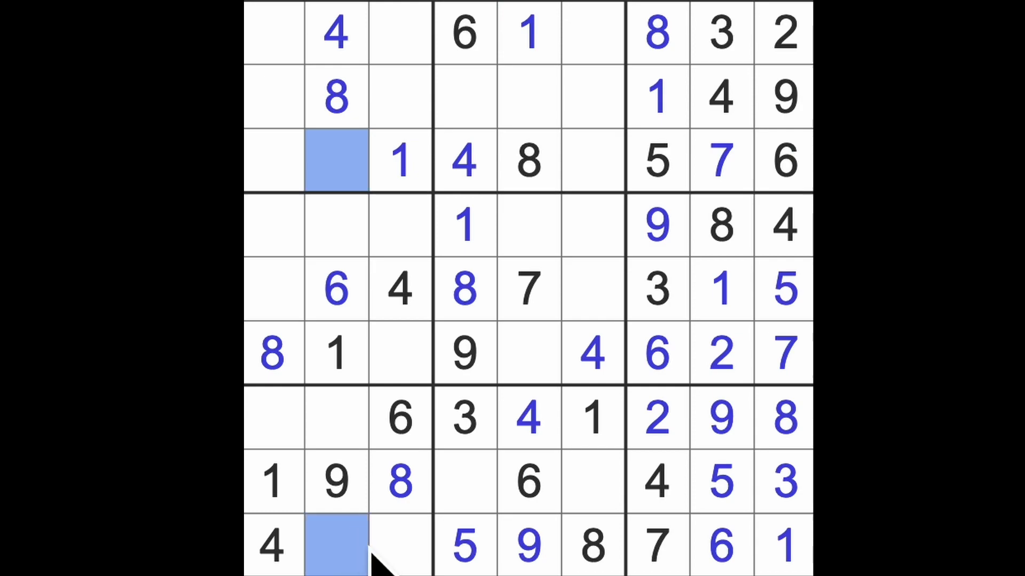
left_click(404, 552)
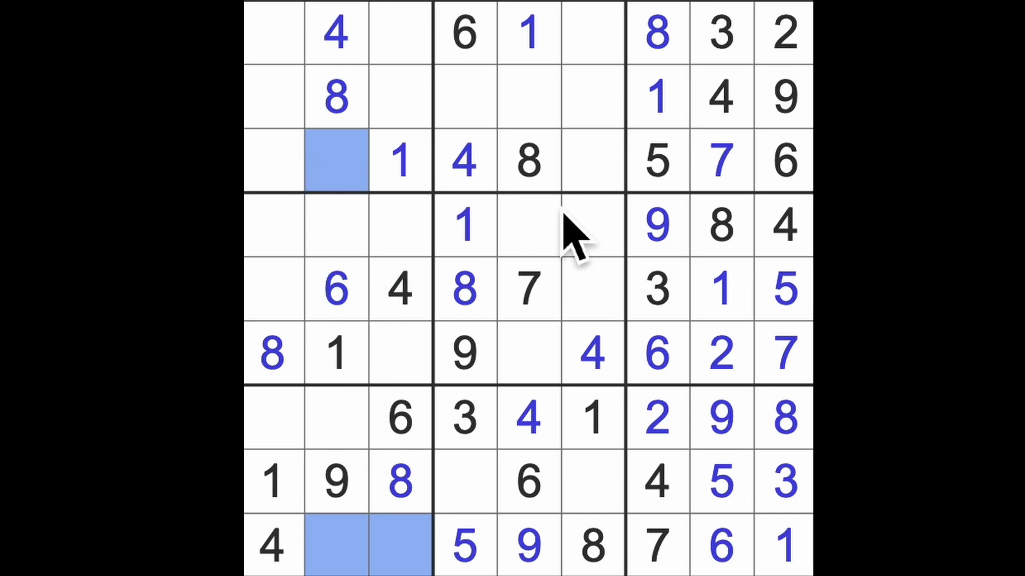
Step: Check rows 2 and 4 for 9s, then place a 9 at row 5, column 1
left_click_drag(785, 98, 480, 112)
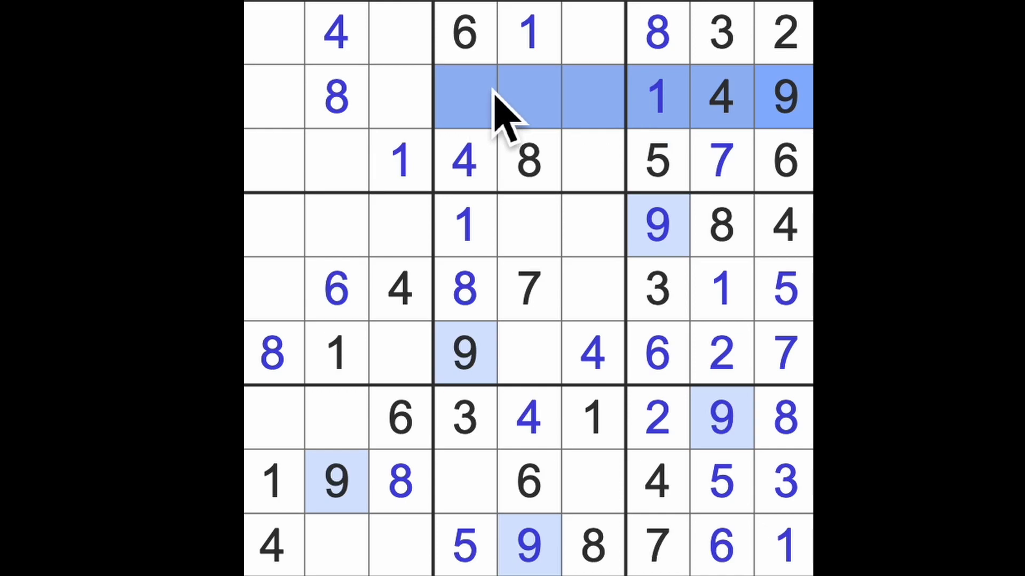
left_click_drag(480, 113, 613, 189)
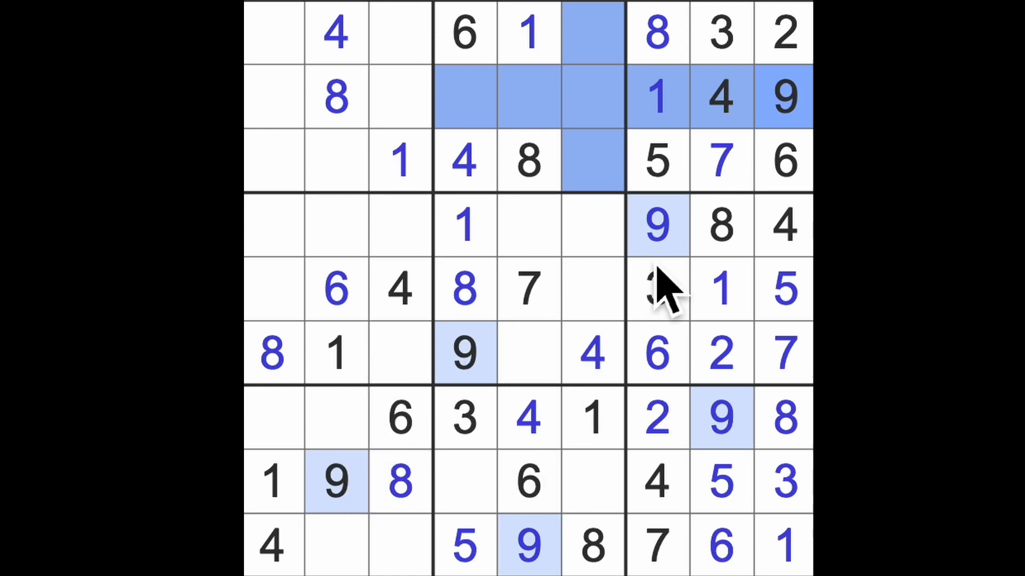
left_click_drag(593, 225, 277, 225)
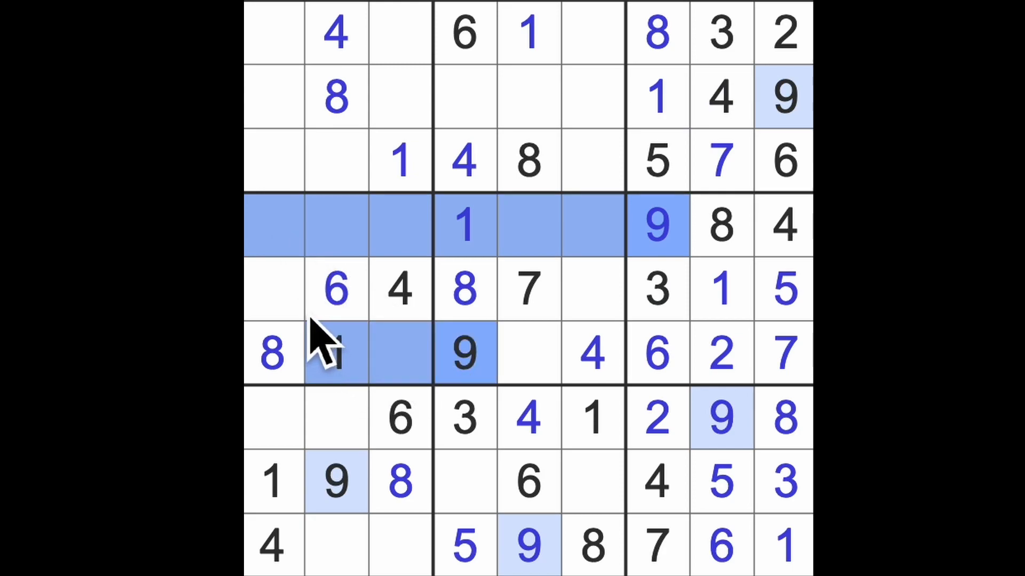
left_click(276, 292)
type("9")
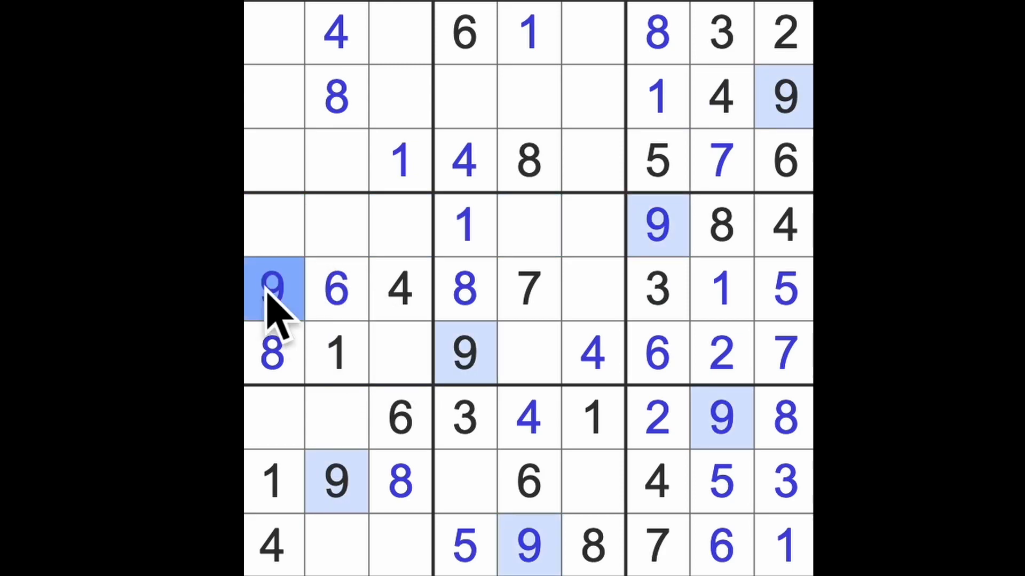
Step: Check columns 1-2 and row 2, then place a 9 at row 1, column 3
left_click_drag(274, 225, 275, 33)
left_click_drag(336, 480, 336, 160)
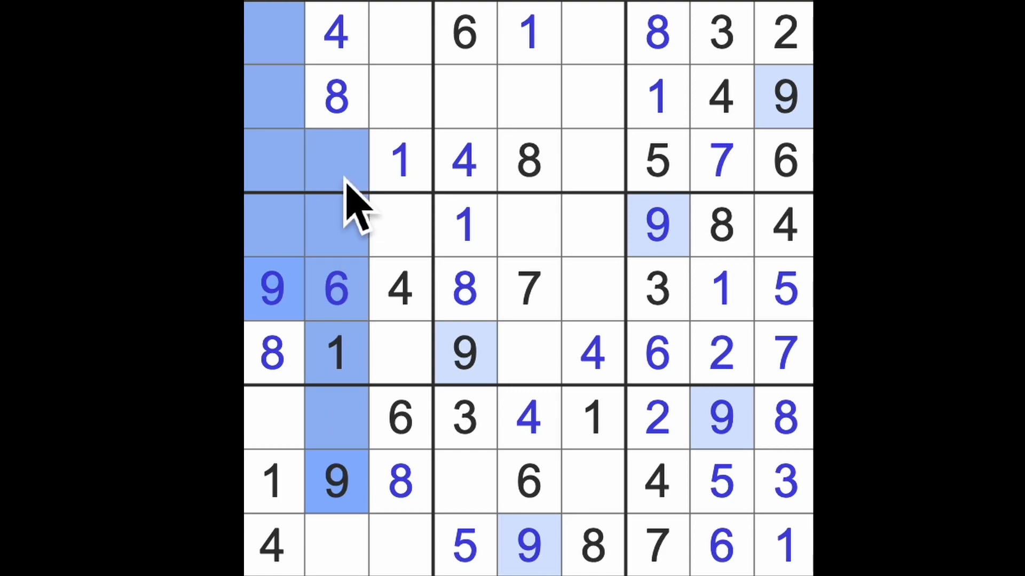
left_click_drag(784, 96, 464, 96)
left_click(400, 32)
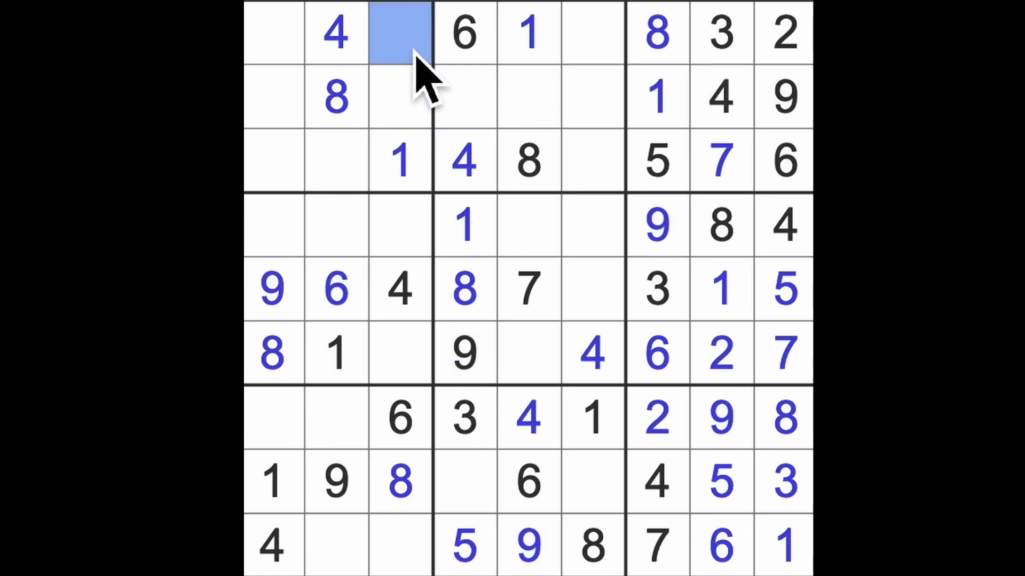
type("9")
Step: Place a 9 at row 3, column 6 to complete the row, then highlight all the 2s
left_click_drag(464, 33, 592, 33)
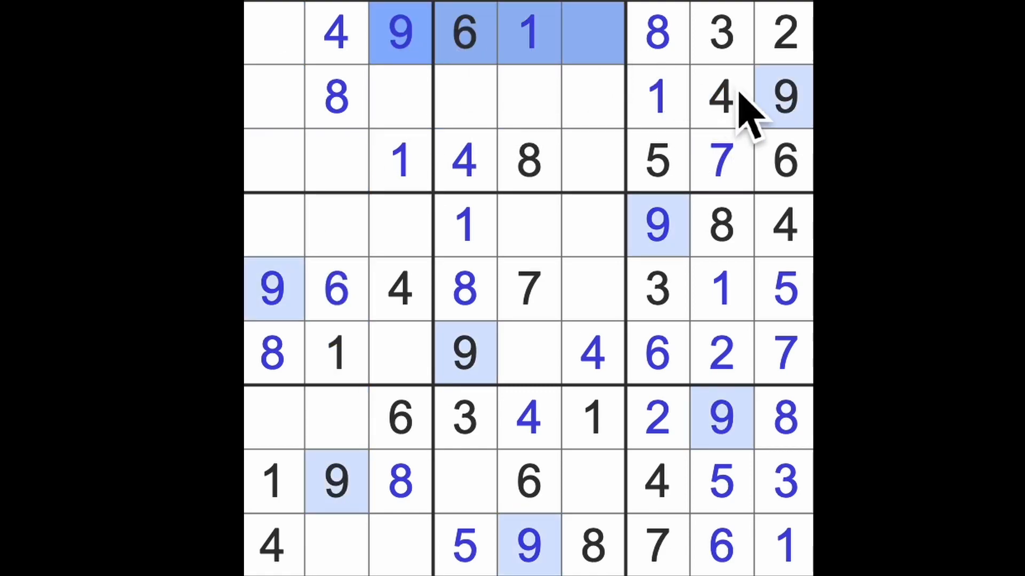
left_click_drag(784, 96, 465, 96)
left_click(609, 160)
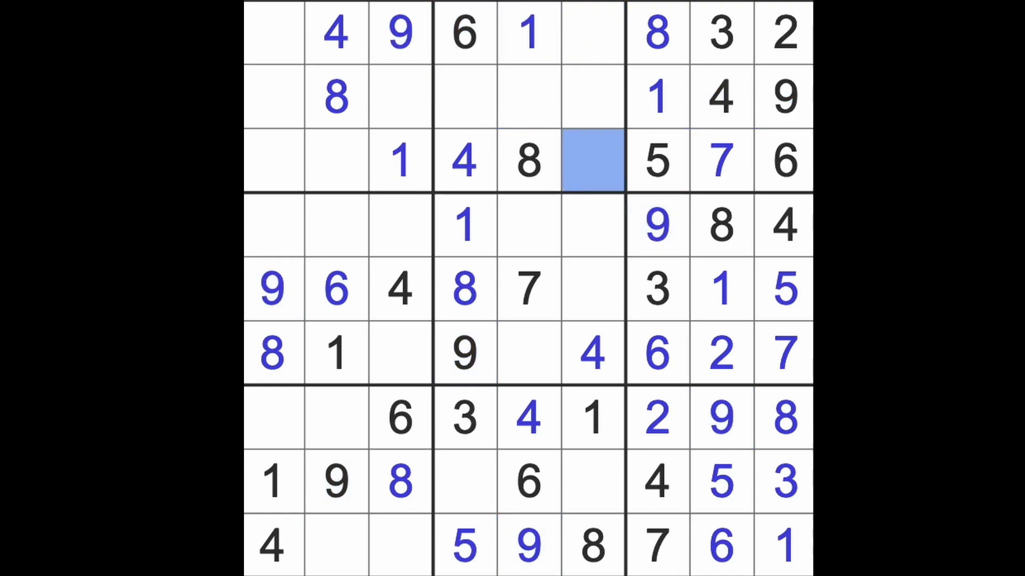
type("9")
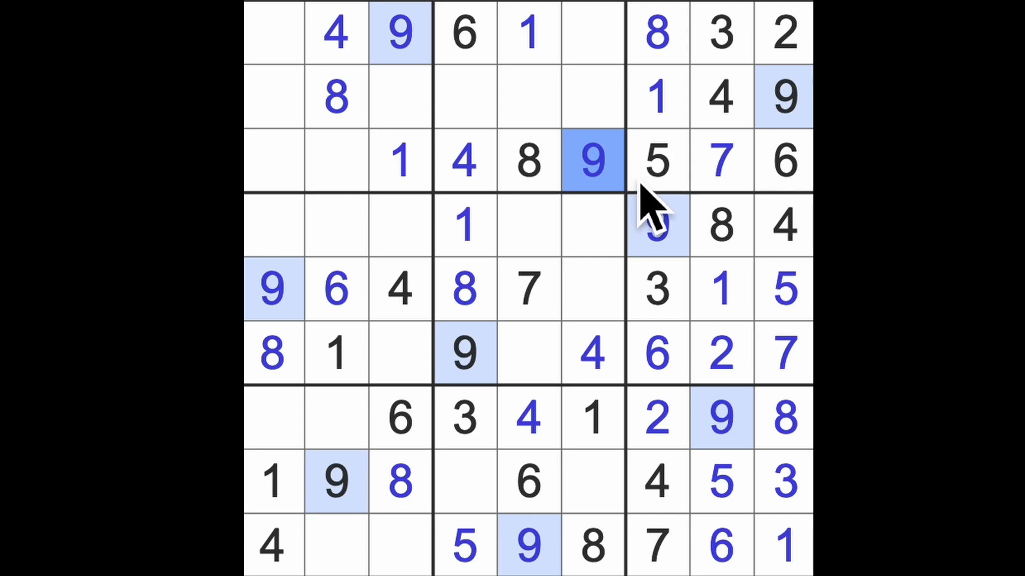
left_click(788, 34)
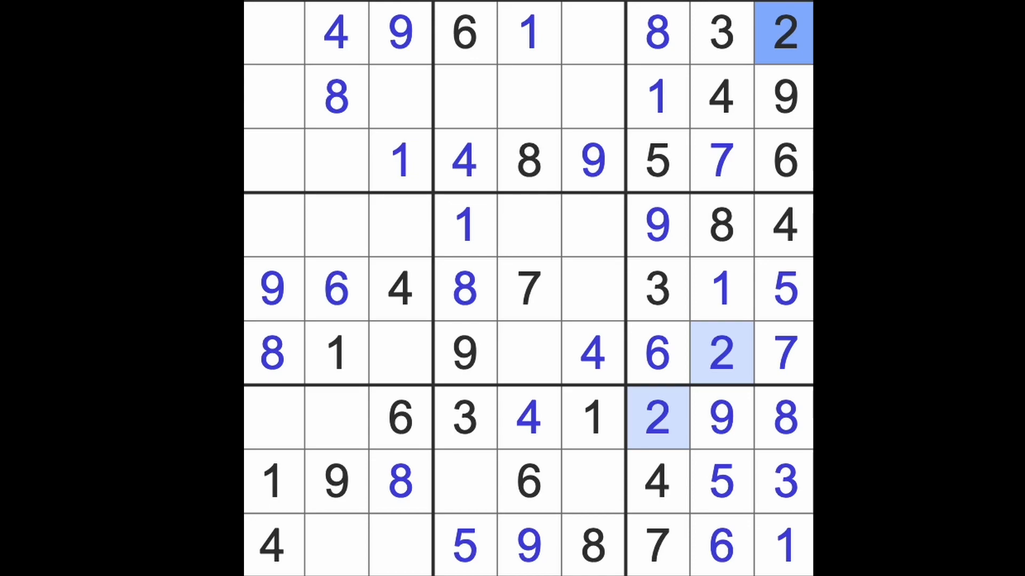
Step: Place 2s at row 5 column 6 and row 8 column 4, and a 7 at row 8 column 6
left_click(592, 288)
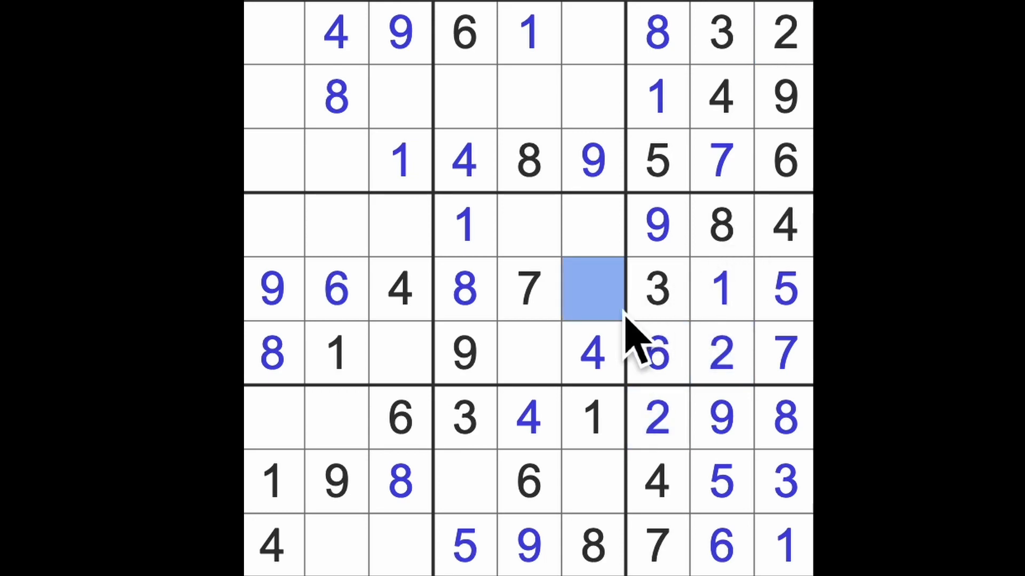
type("2")
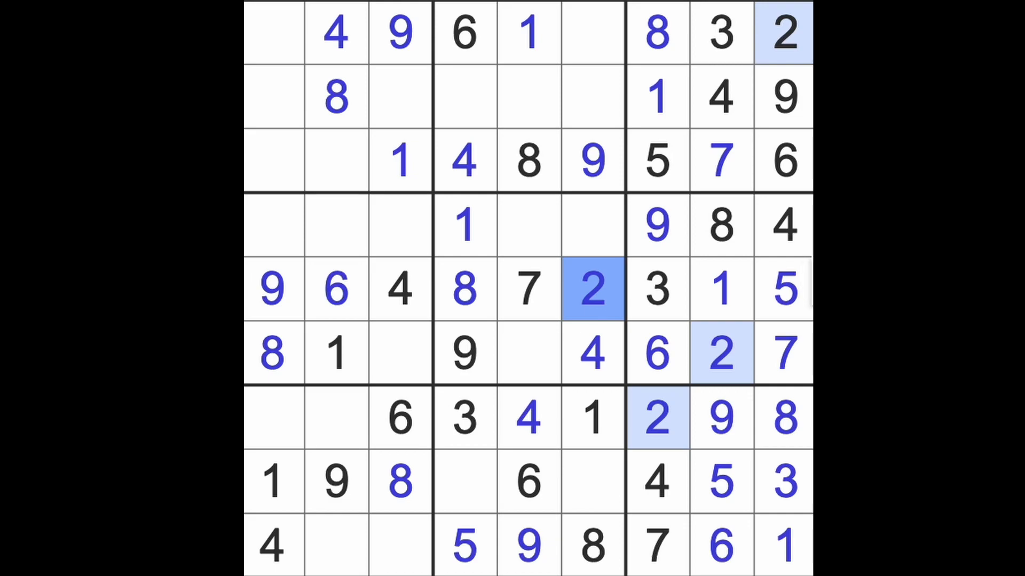
left_click_drag(593, 289, 578, 481)
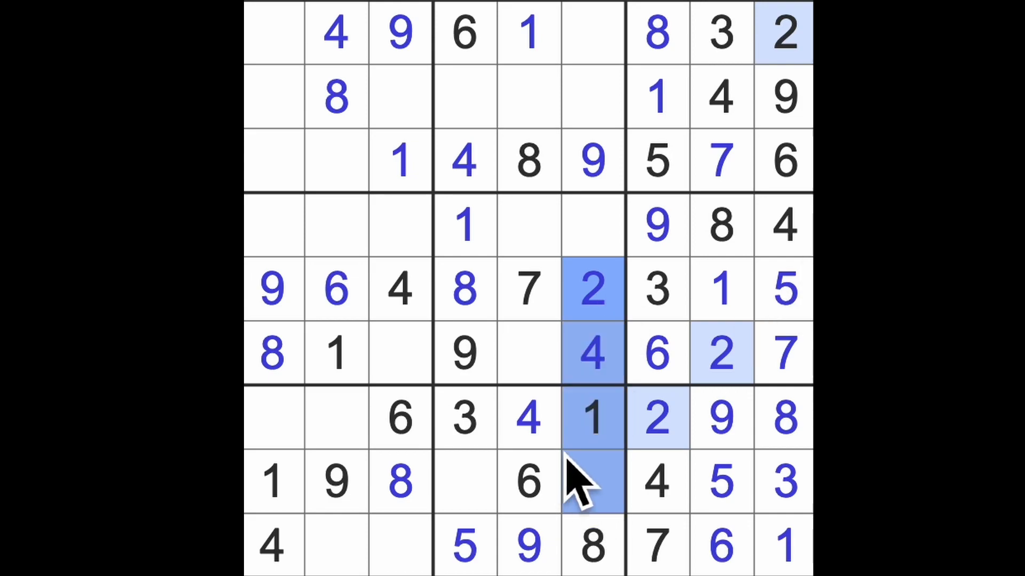
left_click(481, 480)
type("2")
left_click(595, 505)
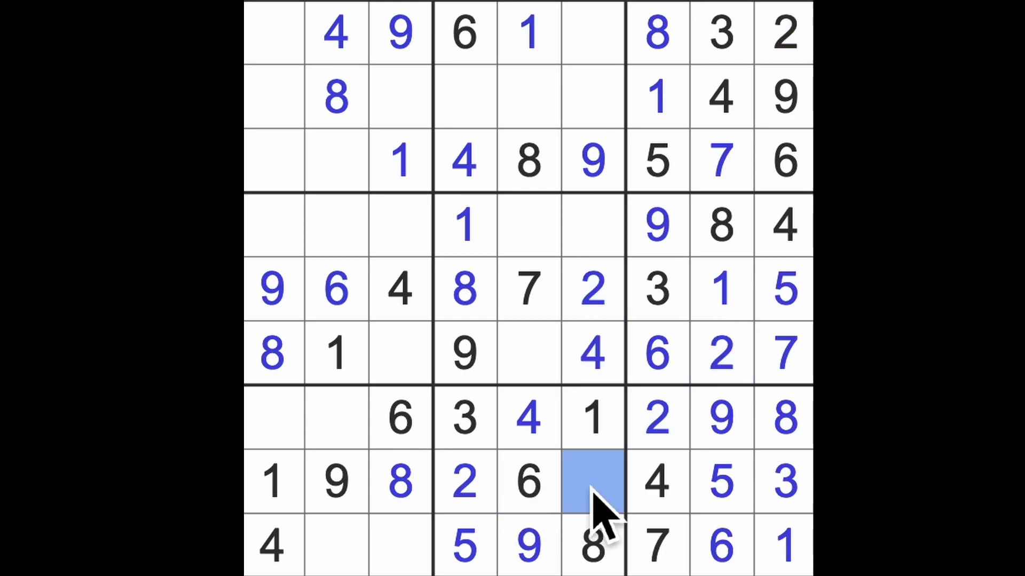
type("7")
Step: Complete row 1 with a 7 in column 1 and a 5 in column 6
left_click_drag(594, 480, 594, 32)
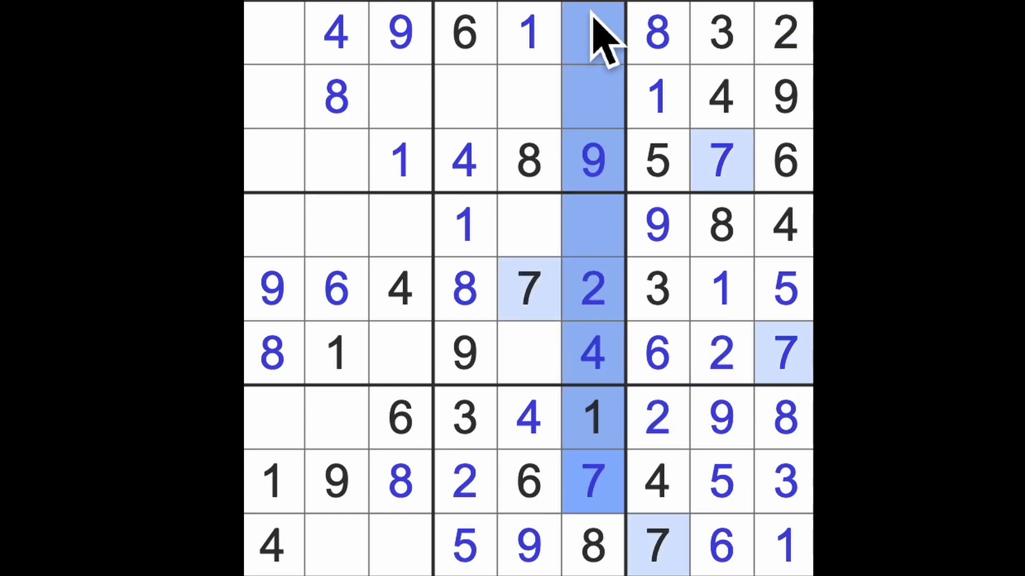
left_click(274, 32)
type("7")
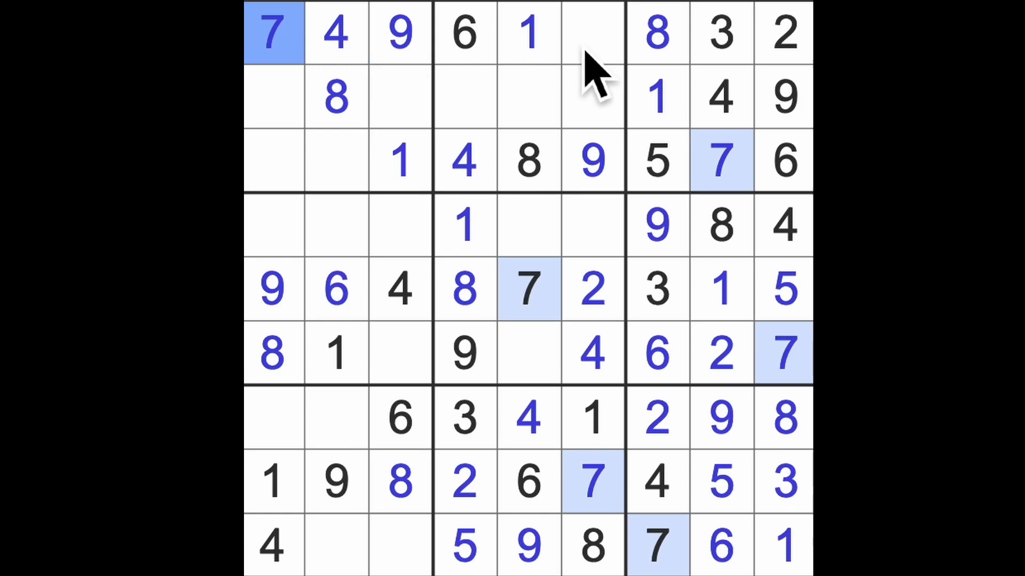
left_click(594, 32)
type("5")
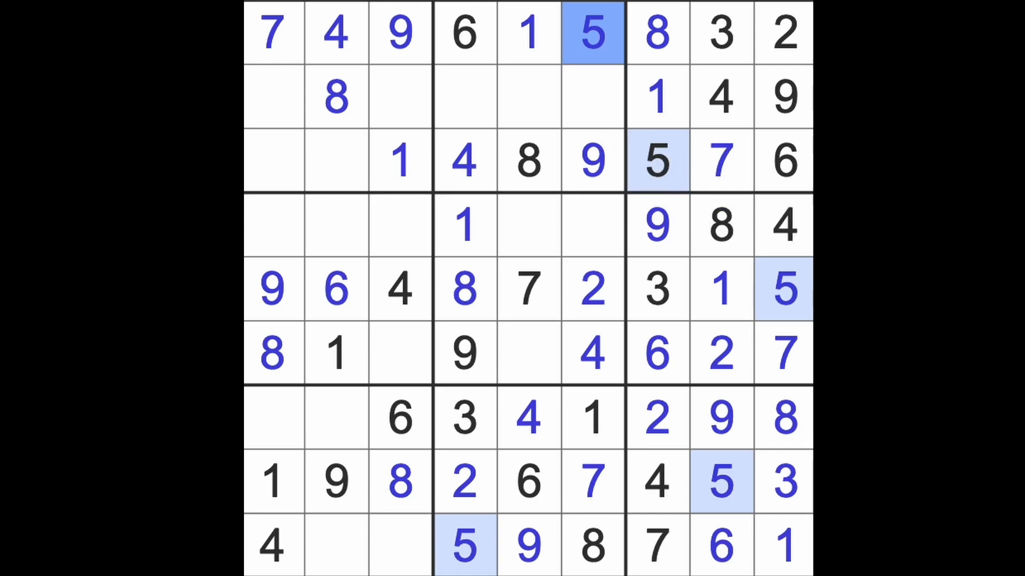
Step: Fill row 2 columns 4, 5 and 6 with 7, 2 and 3
left_click(480, 104)
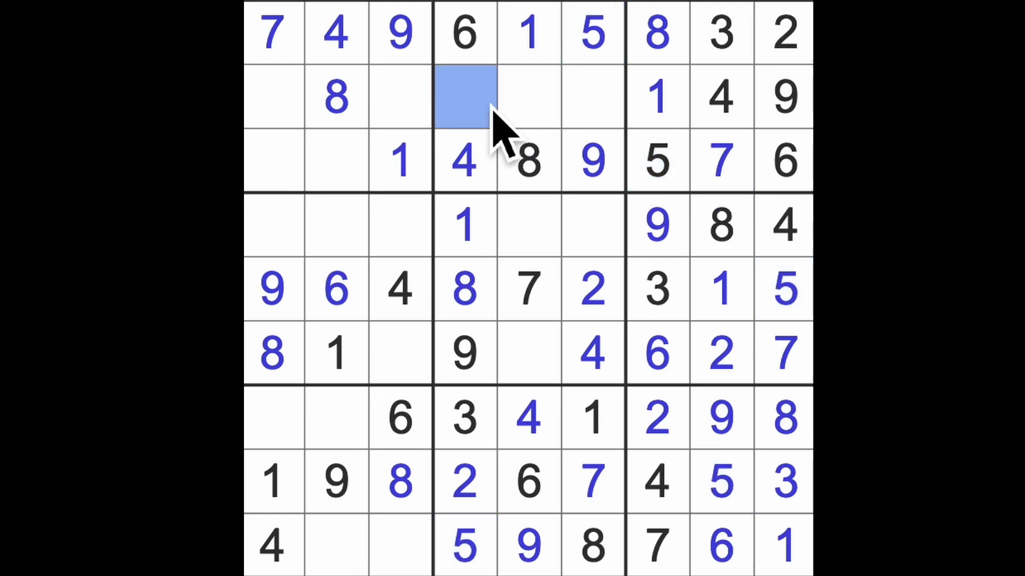
key("7")
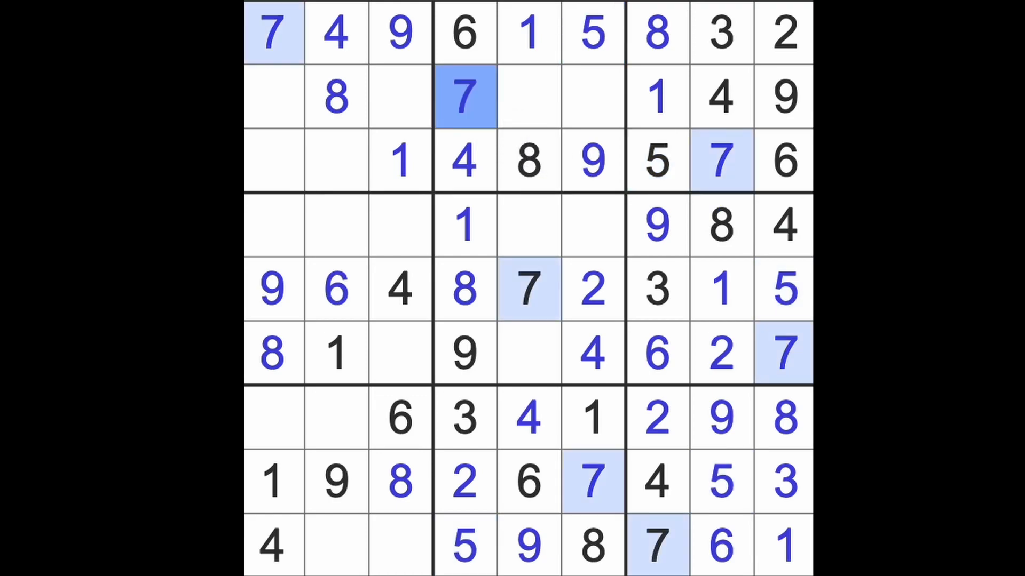
left_click_drag(528, 104, 592, 104)
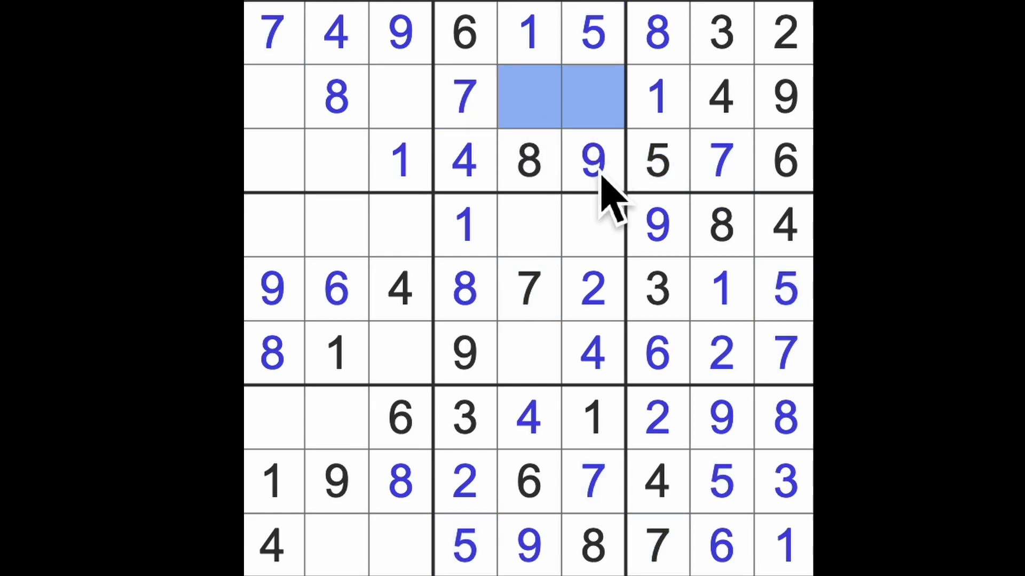
left_click(596, 292)
left_click_drag(597, 293, 573, 120)
left_click(553, 104)
key("2")
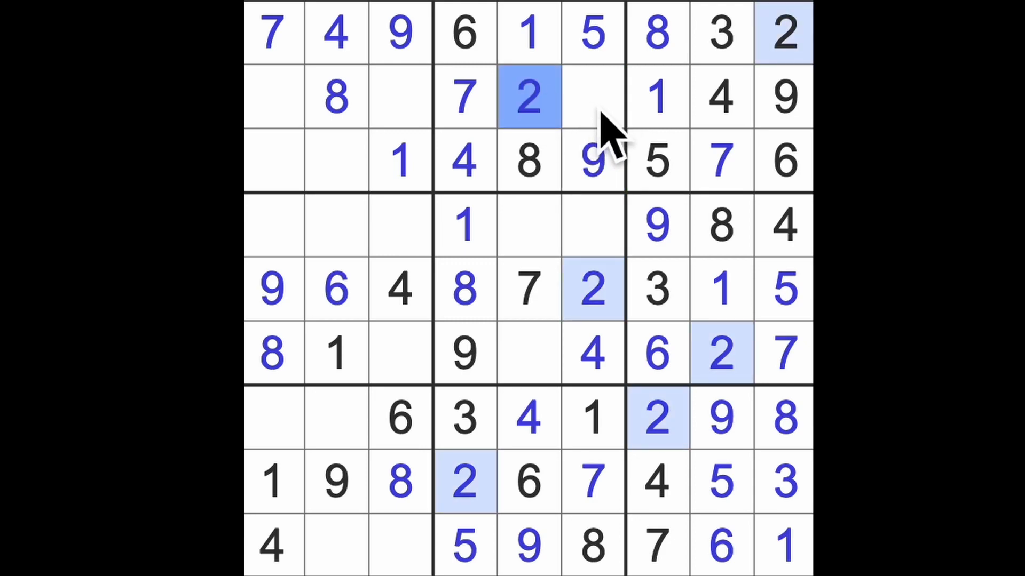
left_click(597, 104)
key("3")
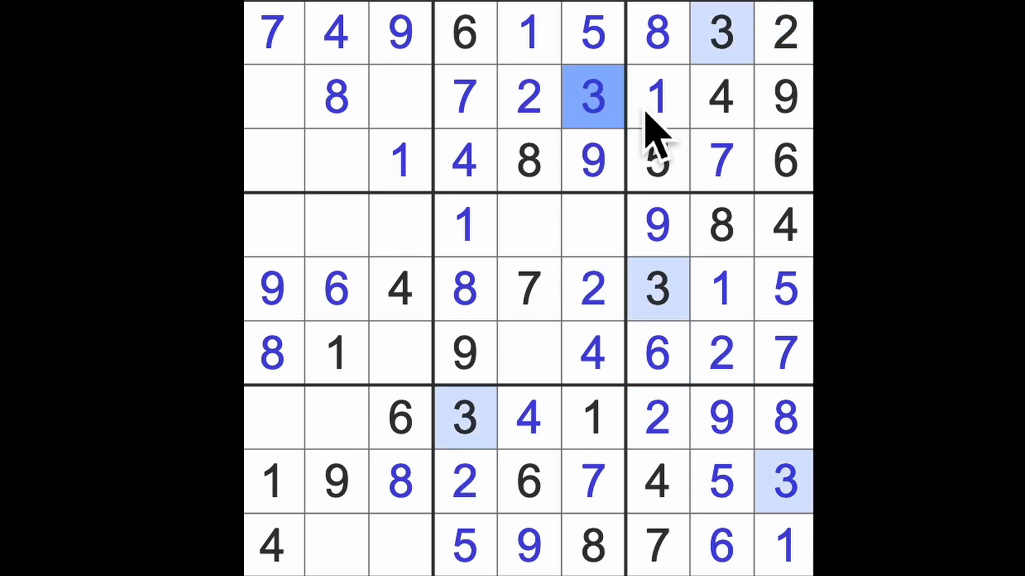
Step: Place a 6 at row 4 column 6, then finish row 2 with 6 in column 1 and 5 in column 3
left_click(591, 241)
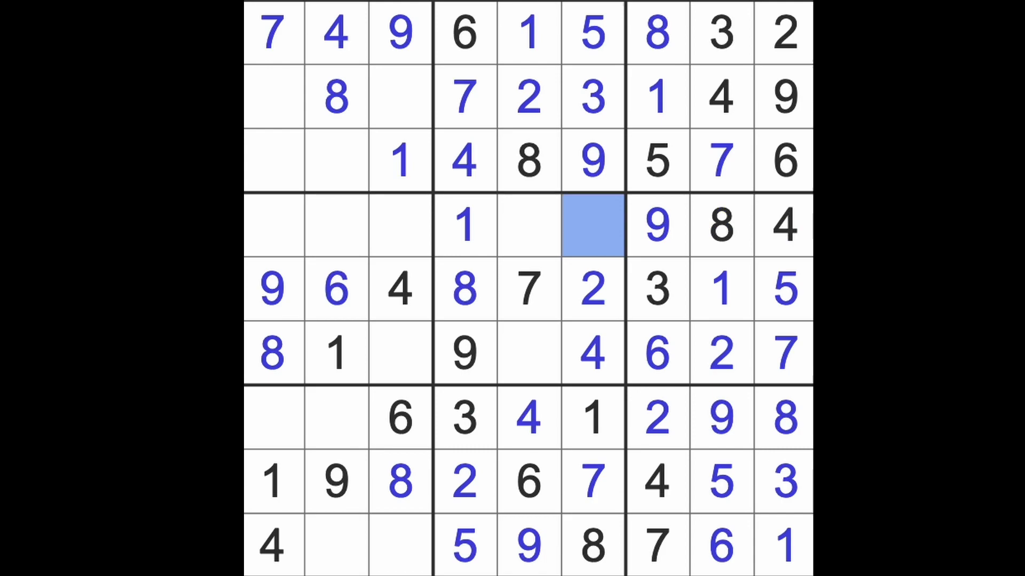
type("6")
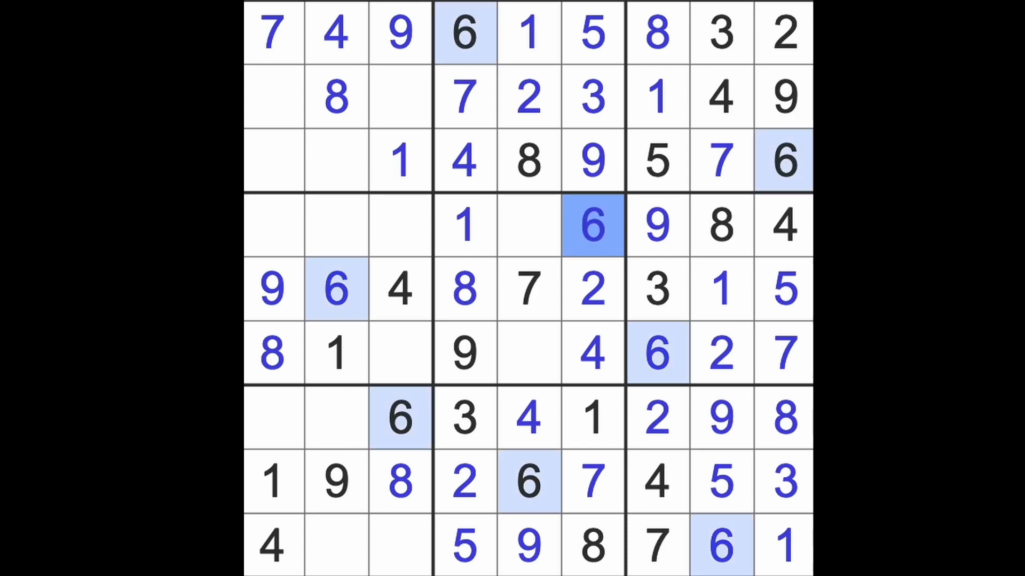
left_click_drag(783, 160, 272, 160)
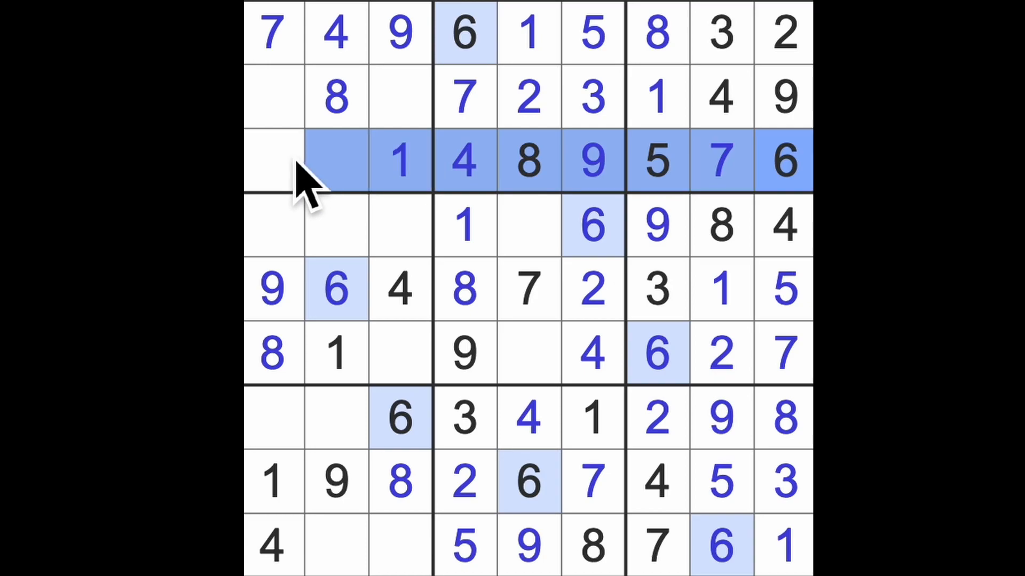
left_click_drag(401, 416, 400, 288)
left_click(272, 97)
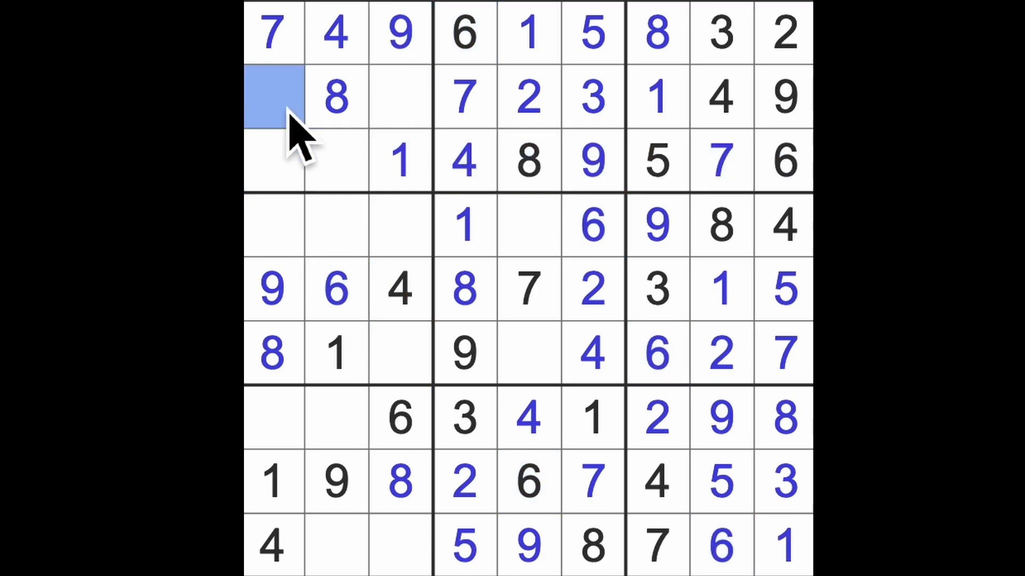
key("6")
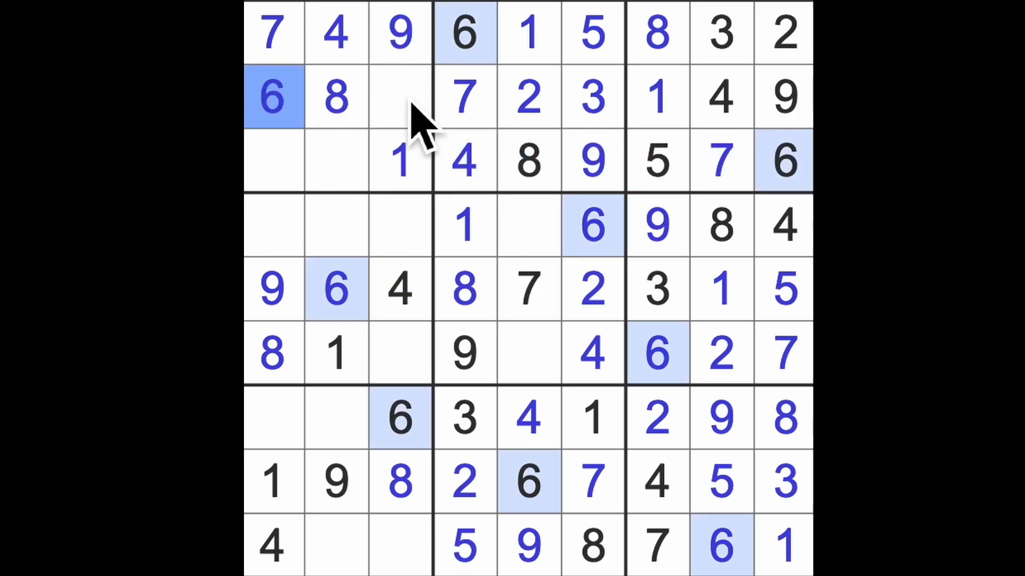
left_click(400, 96)
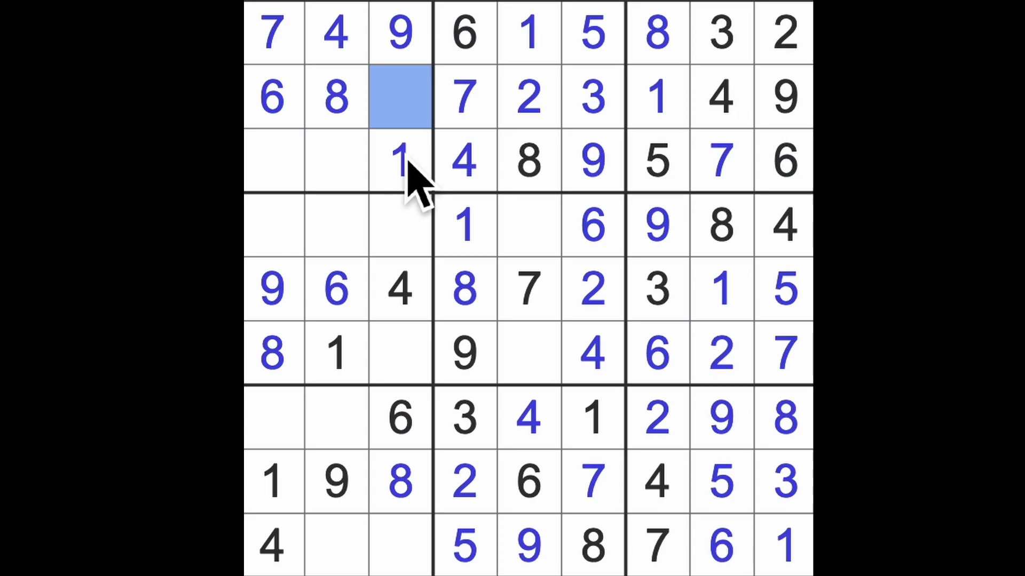
key("5")
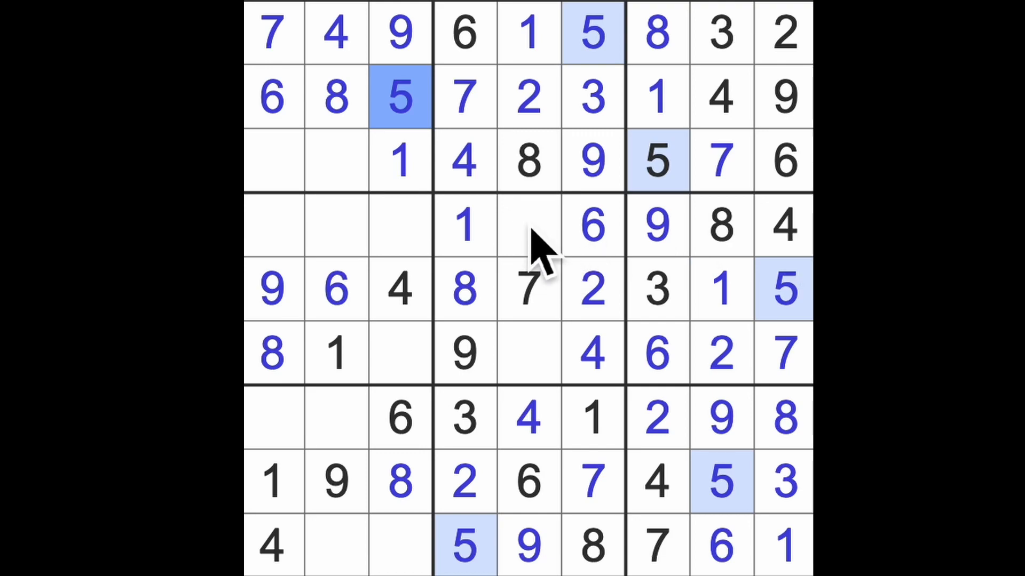
Step: Place a 5 at row 6 column 5, a 3 at row 4 column 5, and a 3 at row 6 column 3
left_click_drag(400, 97, 400, 352)
left_click(529, 352)
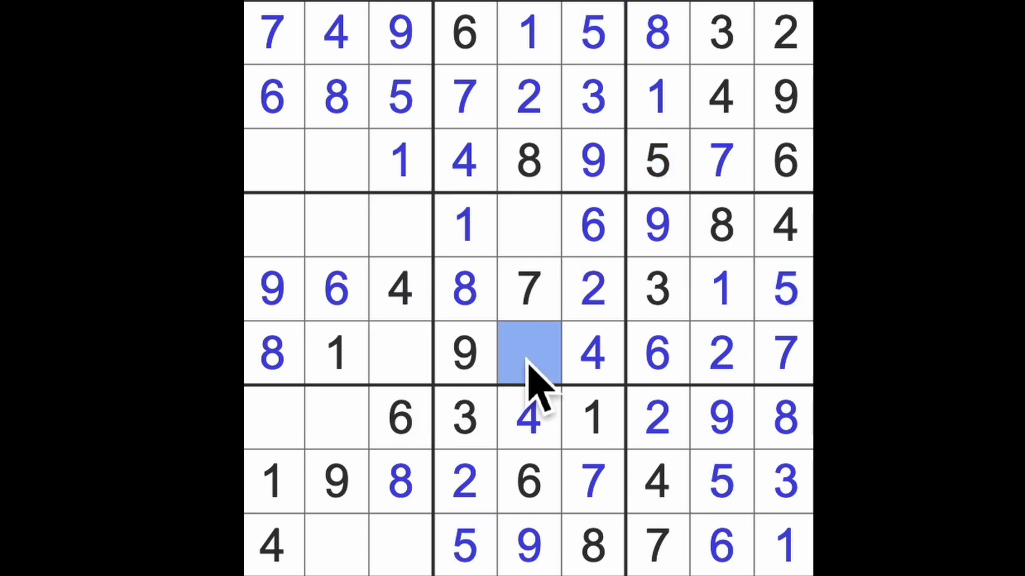
type("5")
left_click(530, 232)
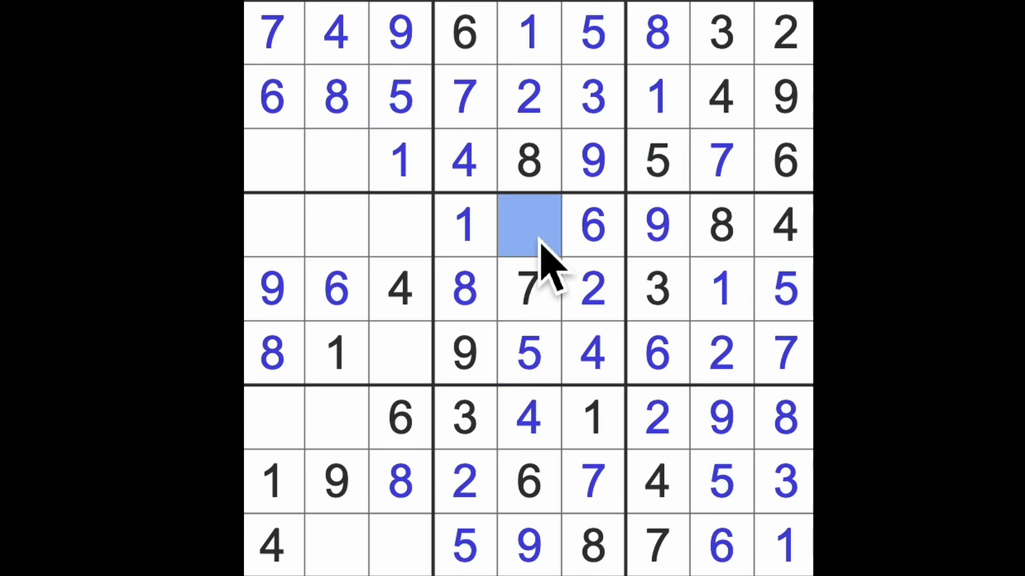
type("3")
left_click_drag(273, 226, 529, 226)
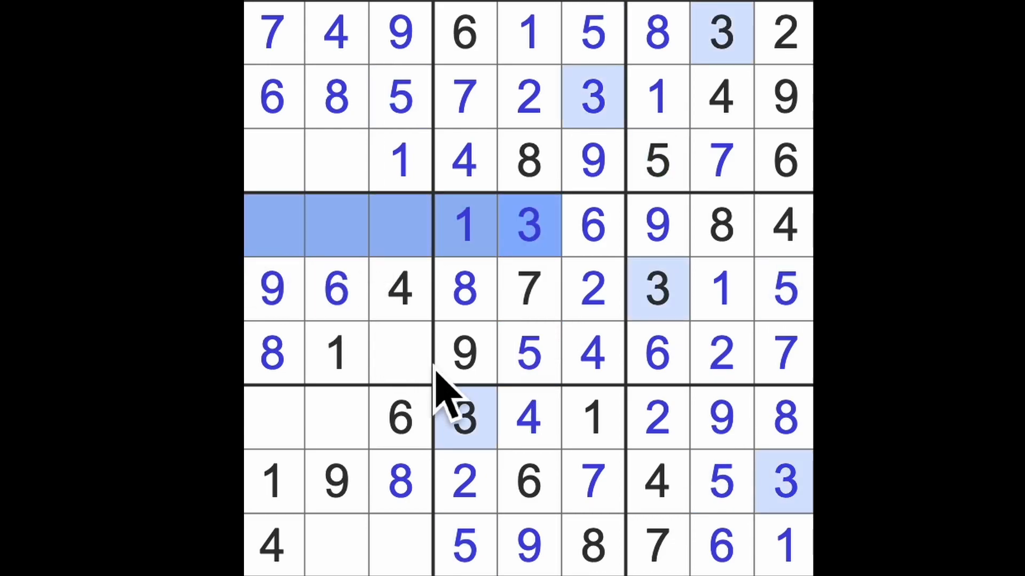
left_click(401, 352)
type("3")
Step: Complete row 9 with 3 and 2 in columns 2-3, then place a 7 at row 4 column 3
left_click_drag(400, 353, 400, 552)
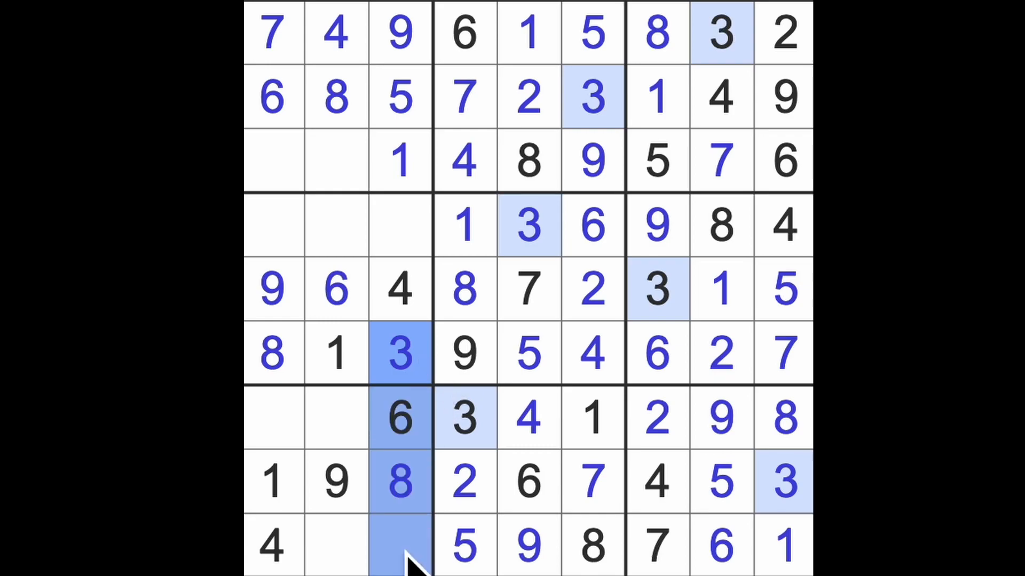
left_click(337, 553)
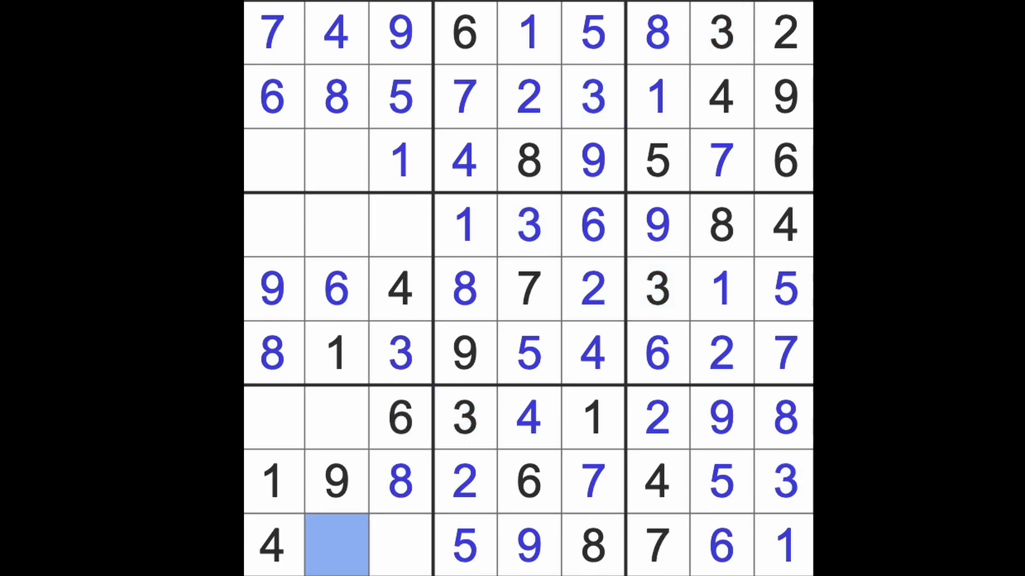
type("3")
left_click(410, 560)
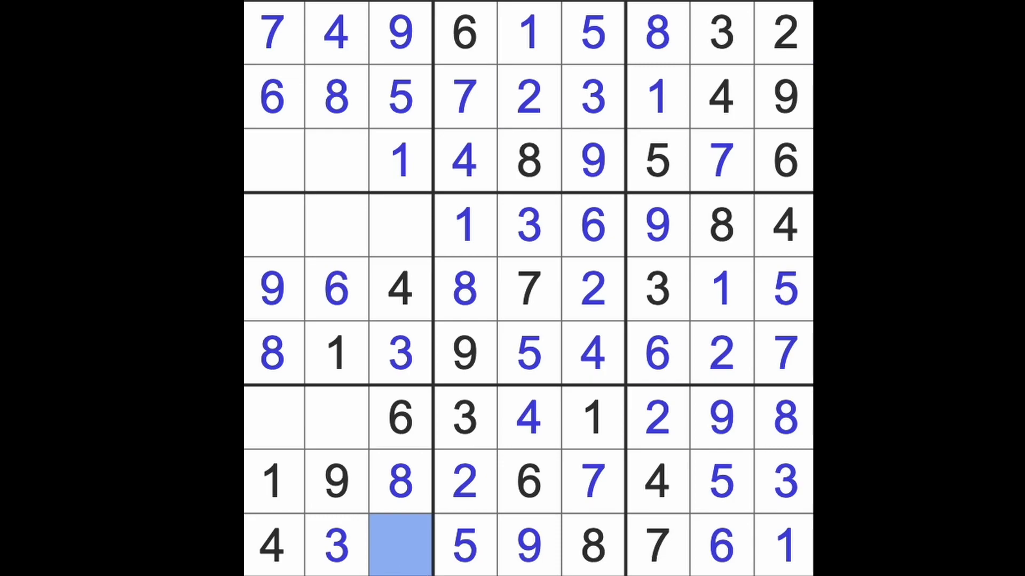
type("2")
left_click(400, 228)
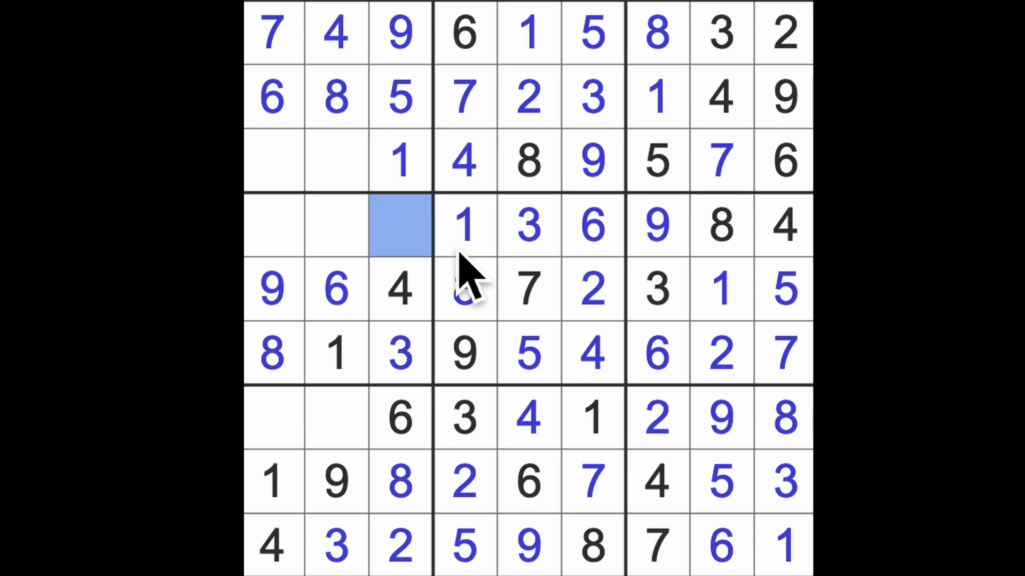
type("7")
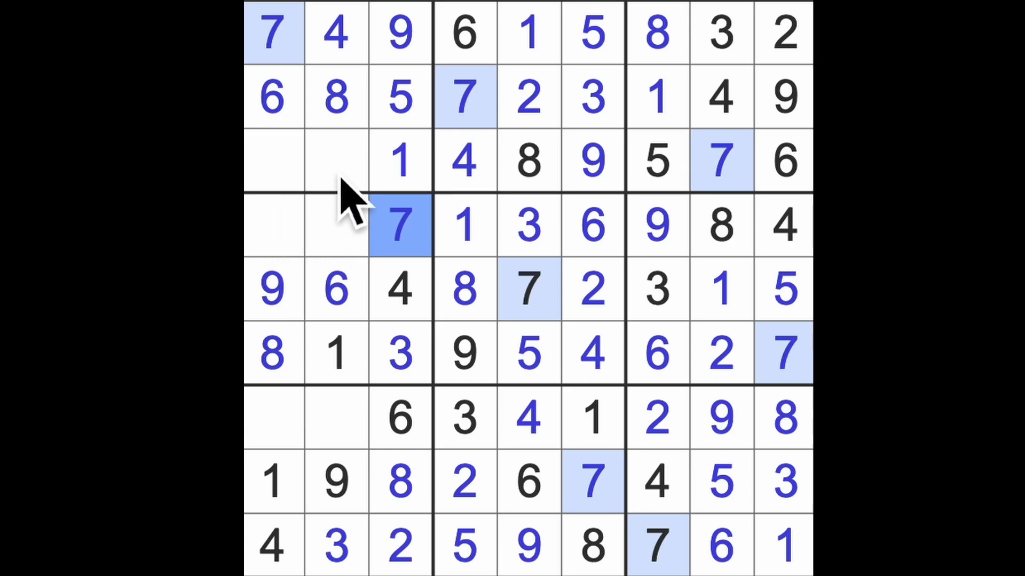
Step: Fill row 3 columns 1 and 2 with 3 and 2
left_click(336, 184)
left_click_drag(334, 196, 290, 196)
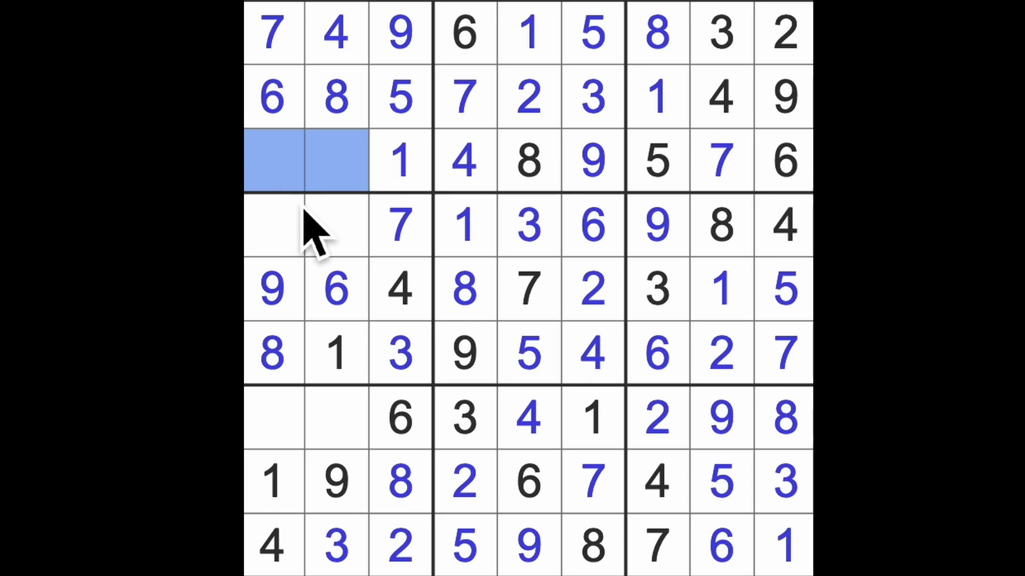
left_click_drag(345, 544, 332, 171)
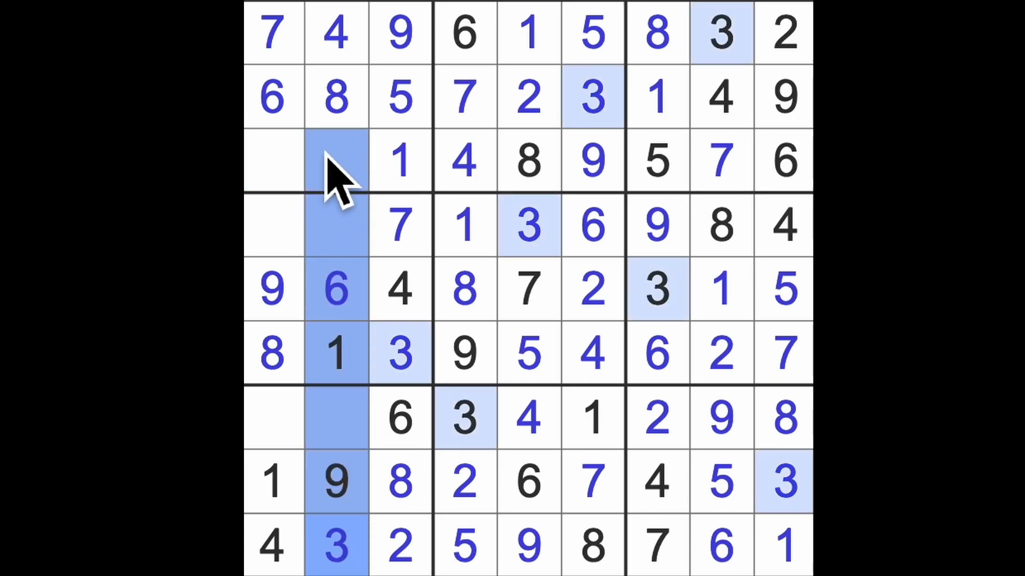
left_click(298, 173)
type("3")
left_click(337, 164)
type("2")
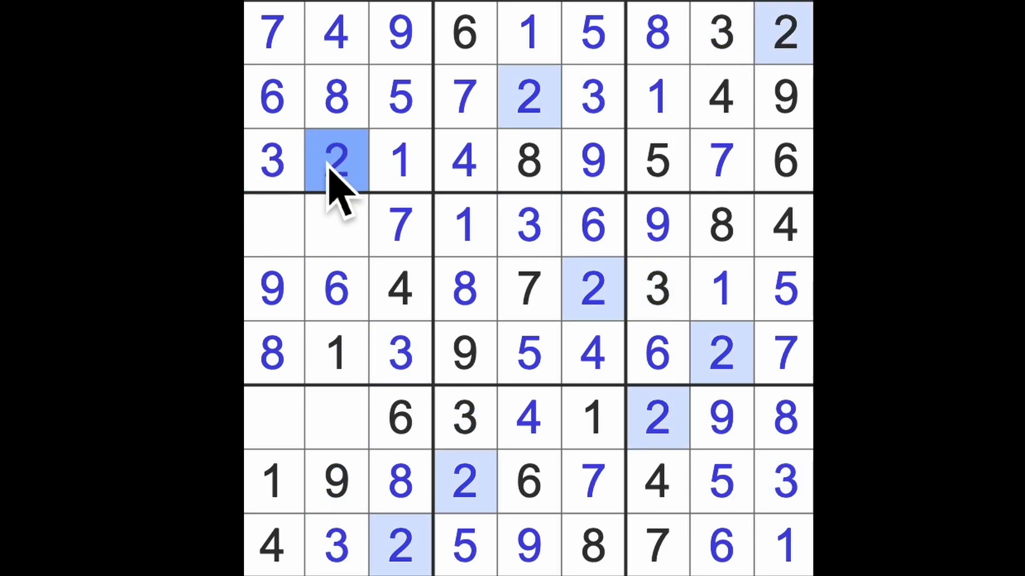
Step: Fill row 4 columns 1-2 with 2 and 5 and row 7 columns 1-2 with 5 and 7, solving the puzzle
left_click_drag(346, 186, 345, 250)
left_click(285, 240)
type("2")
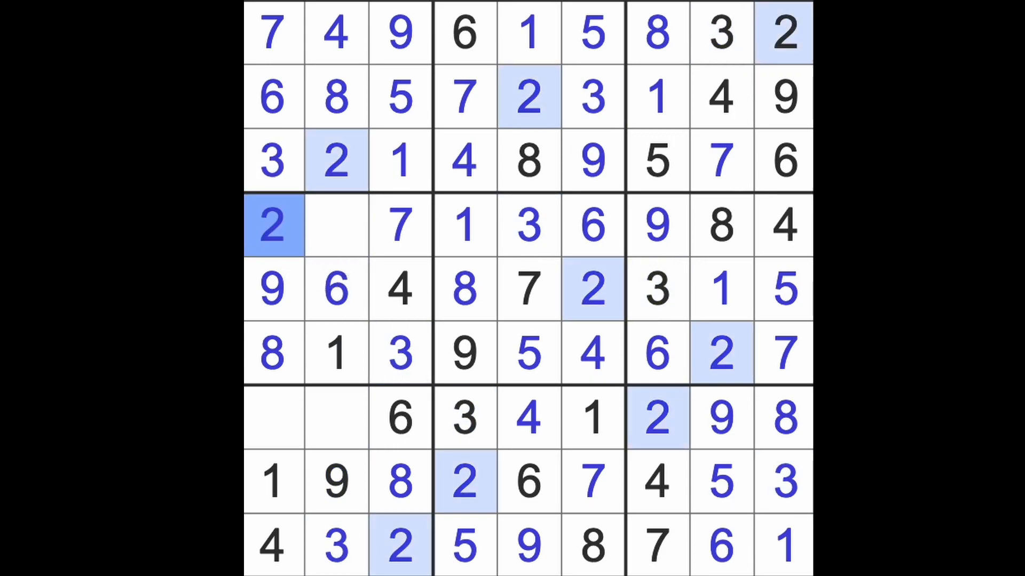
left_click(336, 240)
type("5")
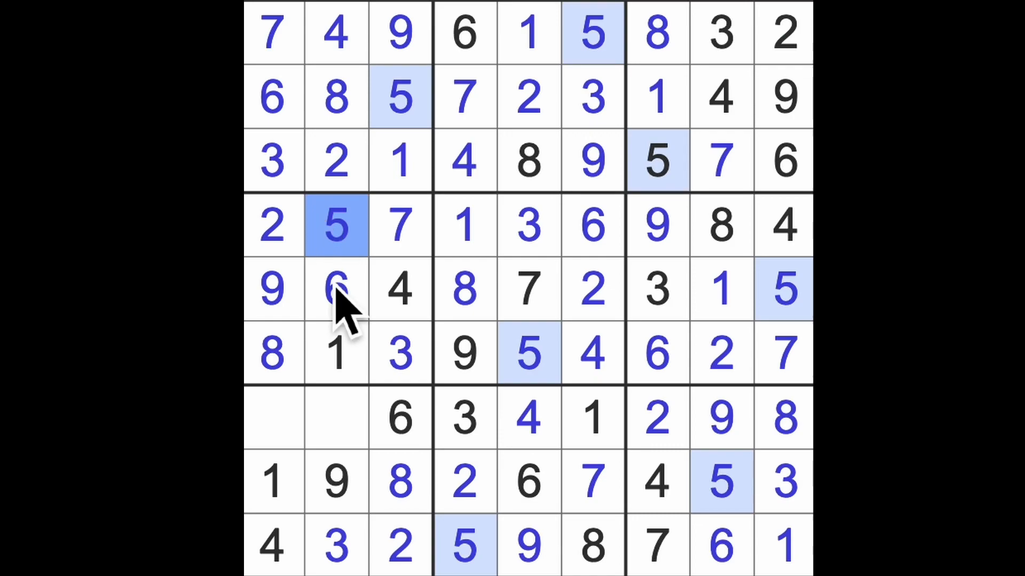
left_click_drag(336, 292, 325, 439)
left_click(280, 425)
type("5")
left_click(344, 432)
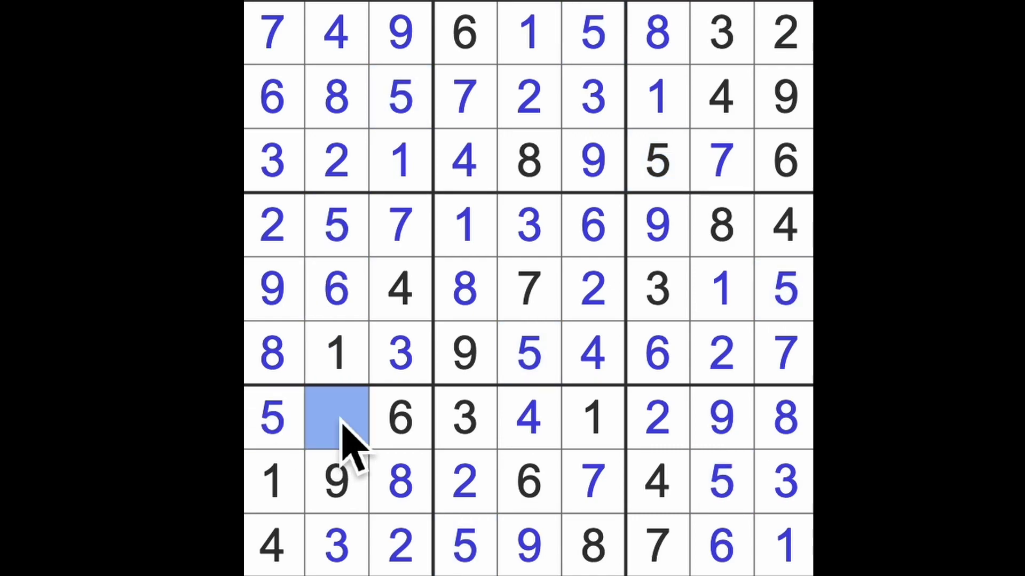
type("7")
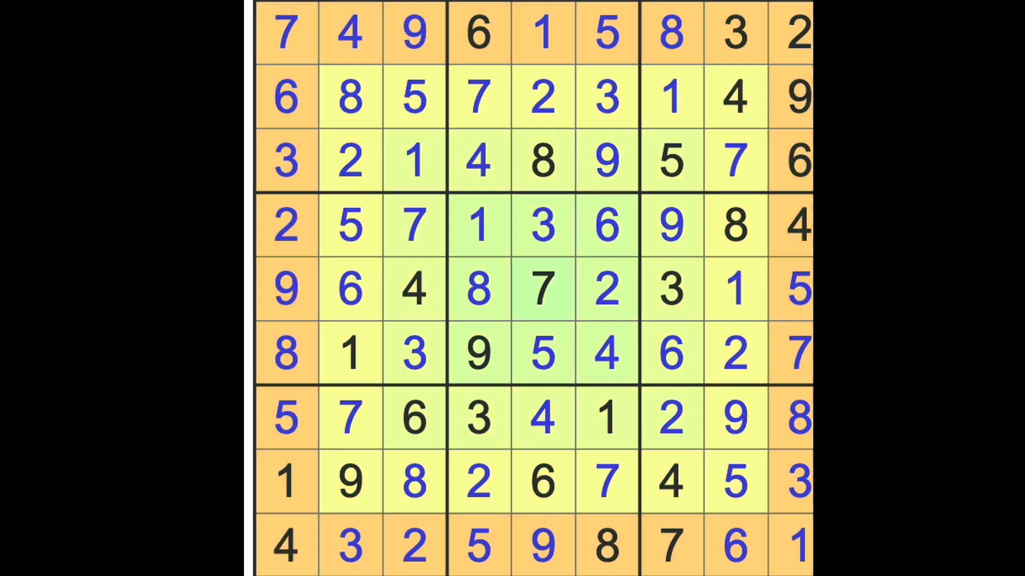